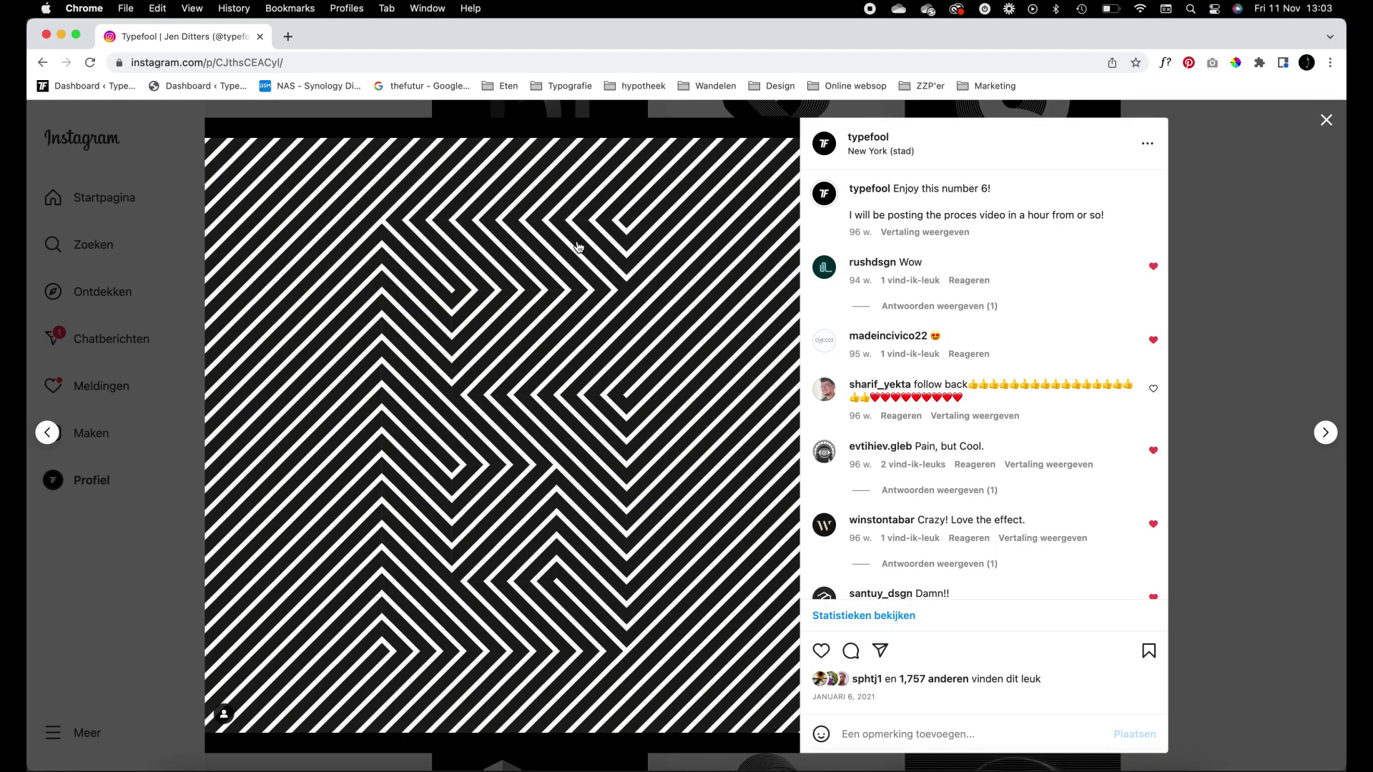
Step: Switch to Illustrator and draw a 1080 x 1080 px square from the artboard's upper-left corner, with no stroke
{"action": "left_click", "coordinate": [506, 768]}
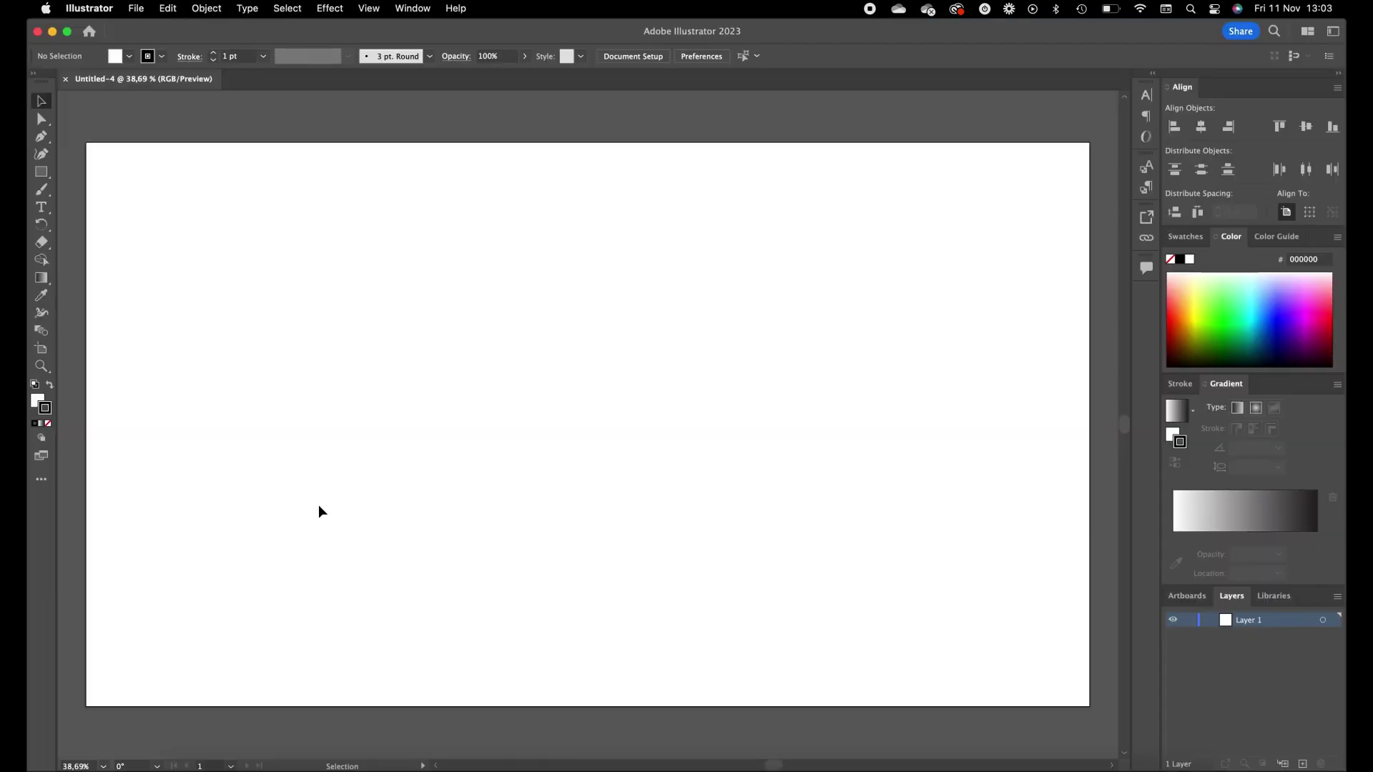
{"action": "left_click", "coordinate": [42, 176]}
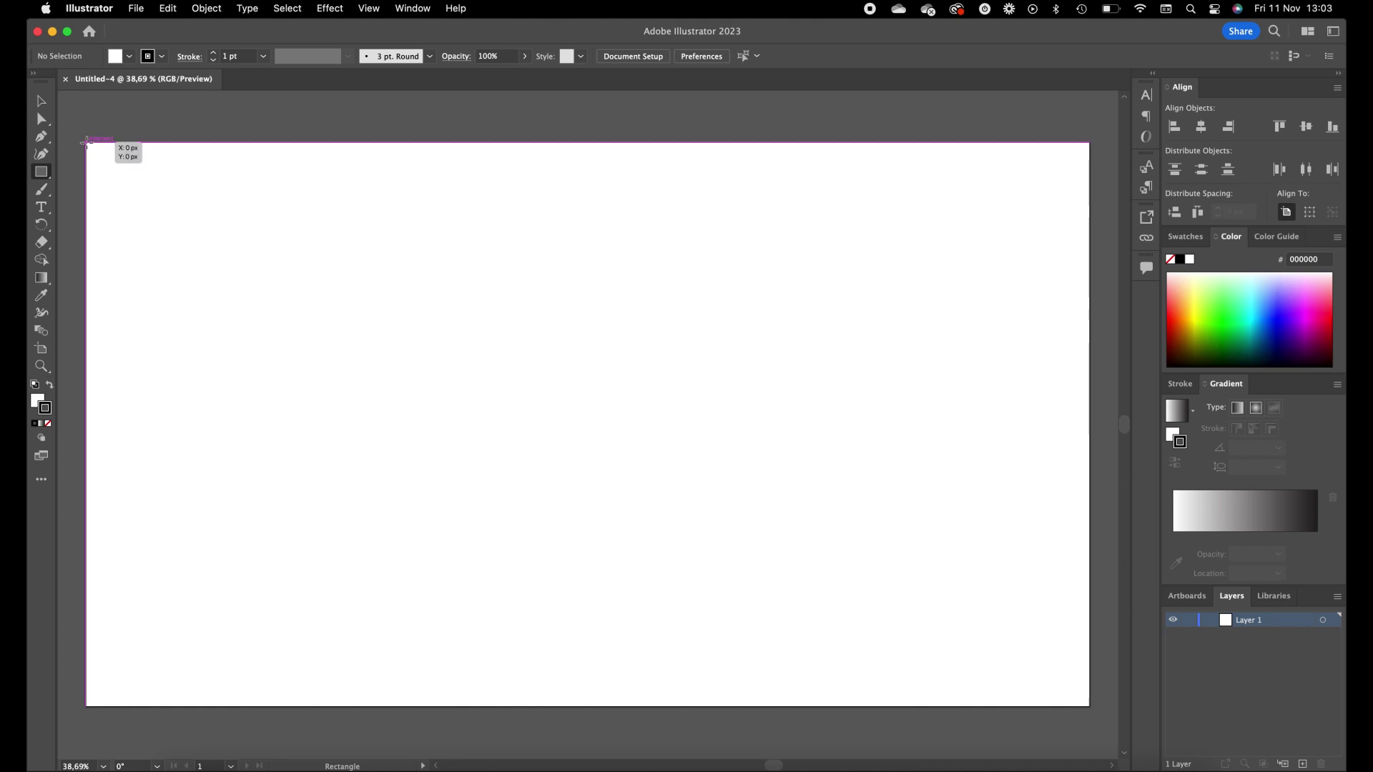
{"action": "mouse_move", "coordinate": [87, 143]}
{"action": "left_mouse_down"}
{"action": "mouse_move", "coordinate": [245, 287]}
{"action": "mouse_move", "coordinate": [632, 715]}
{"action": "mouse_move", "coordinate": [646, 705]}
{"action": "left_mouse_up"}
{"action": "scroll", "coordinate": [377, 531], "scroll_direction": "down", "scroll_amount": 1}
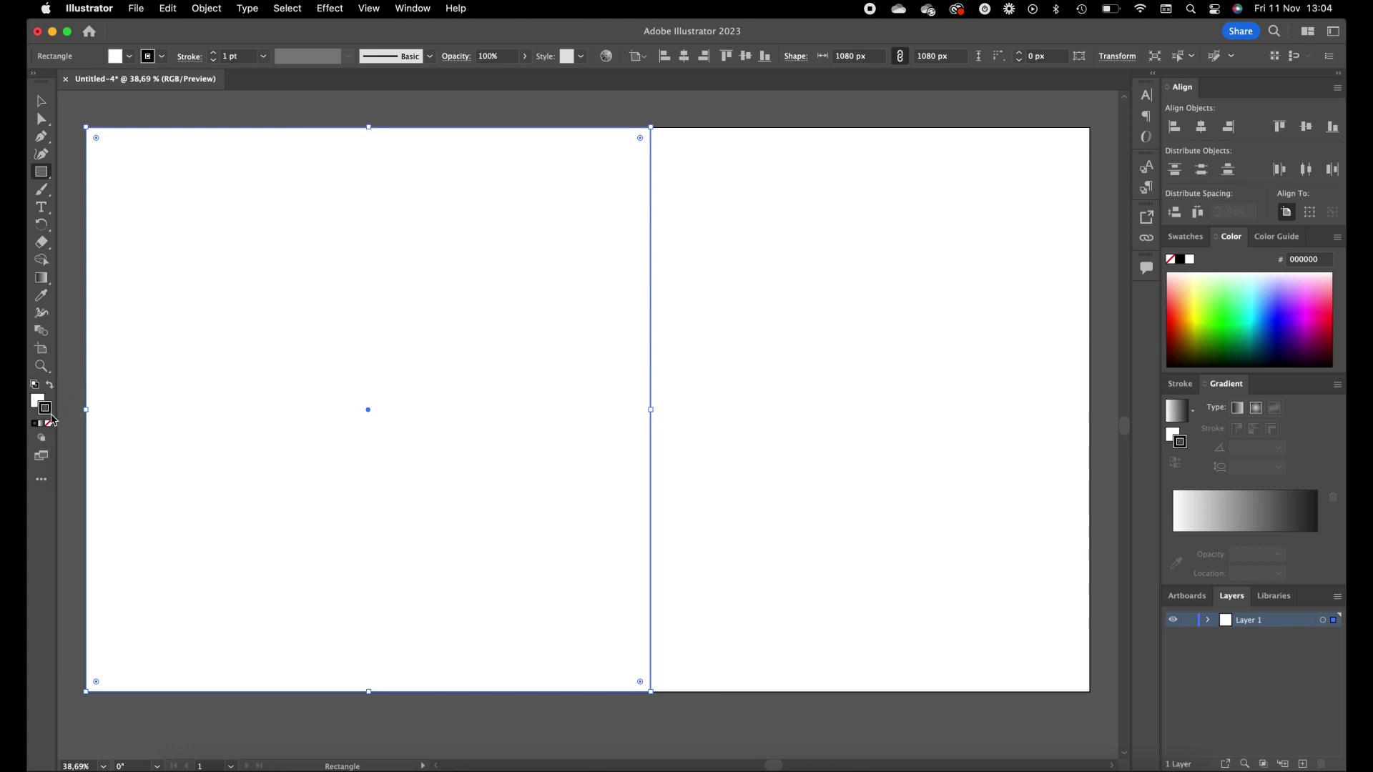
{"action": "left_click", "coordinate": [49, 425]}
{"action": "left_click", "coordinate": [40, 100]}
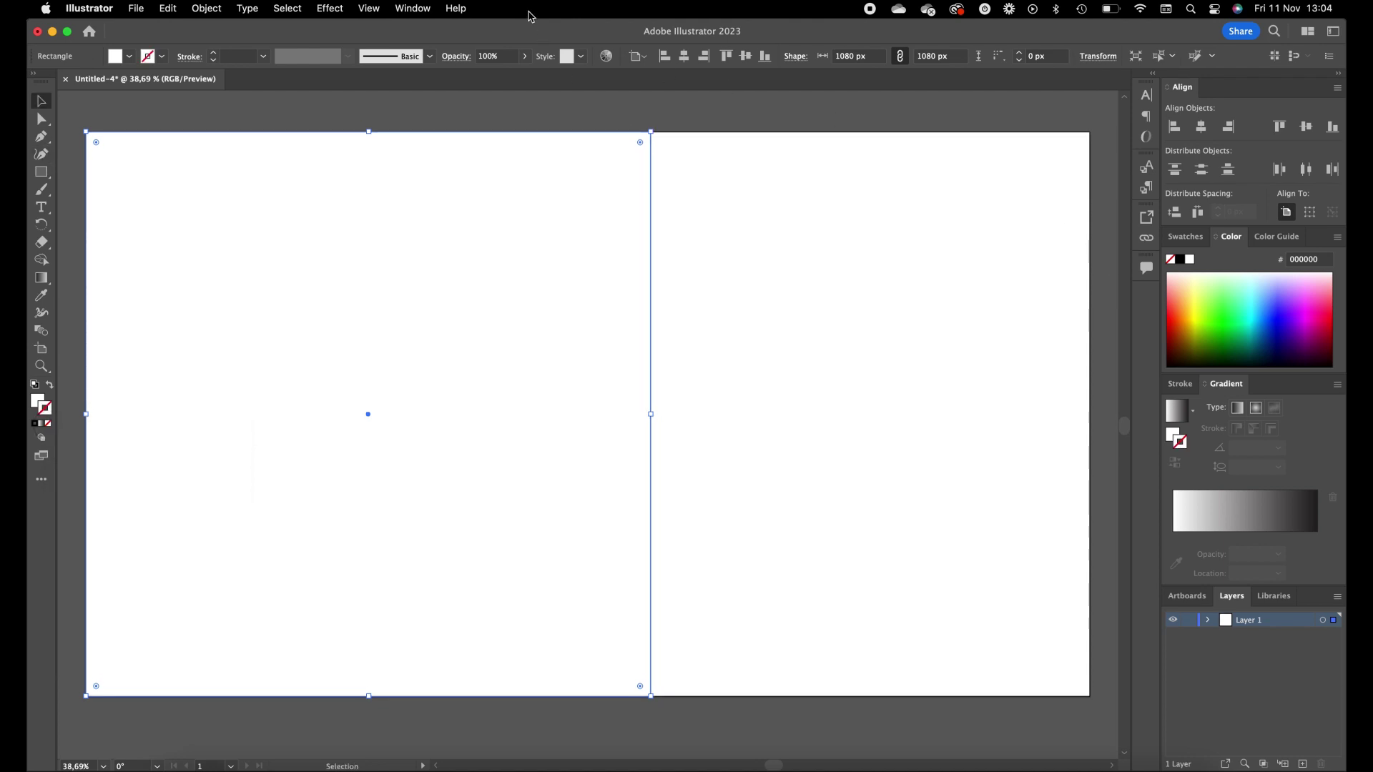
Step: Show the Appearance panel beside the square and add a second fill to the square
{"action": "left_click", "coordinate": [408, 8]}
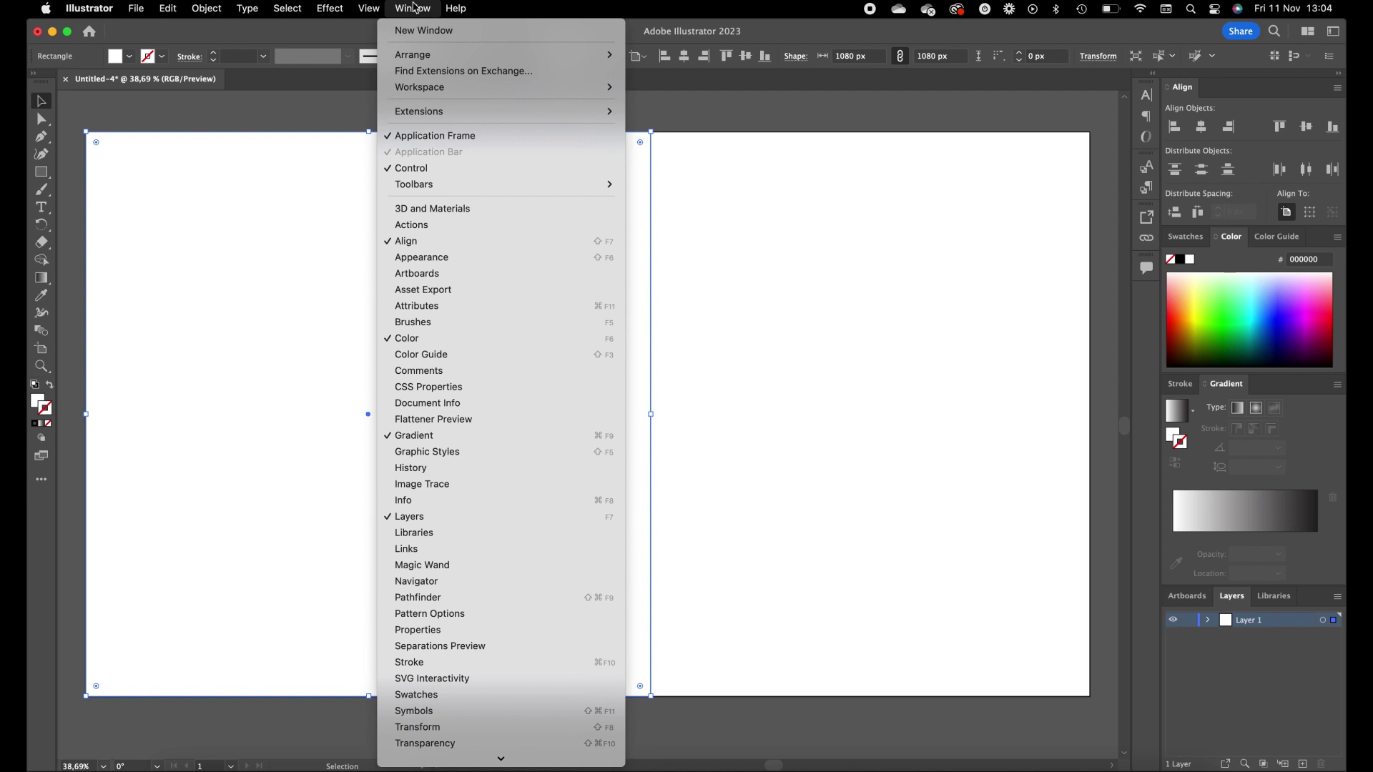
{"action": "left_click", "coordinate": [472, 257]}
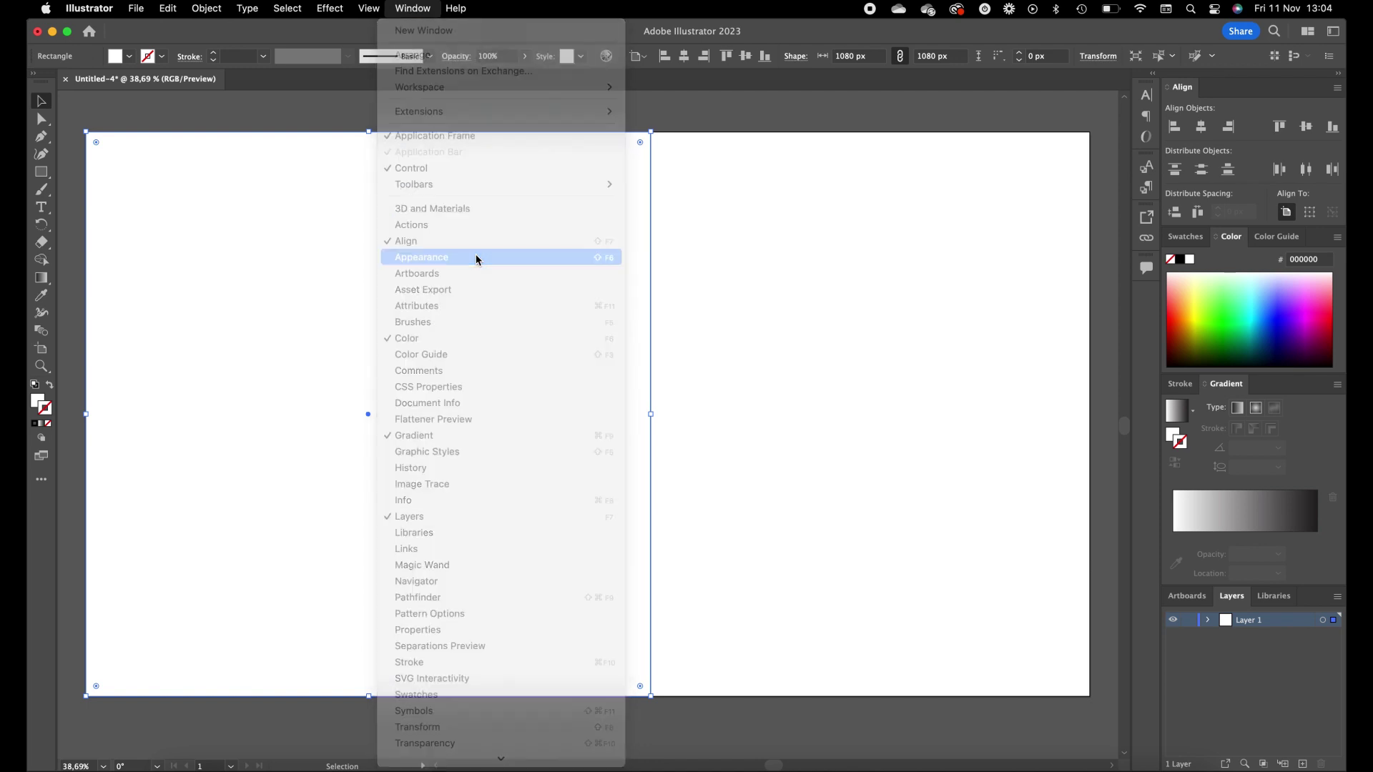
{"action": "left_click_drag", "start_coordinate": [1033, 125], "coordinate": [998, 164]}
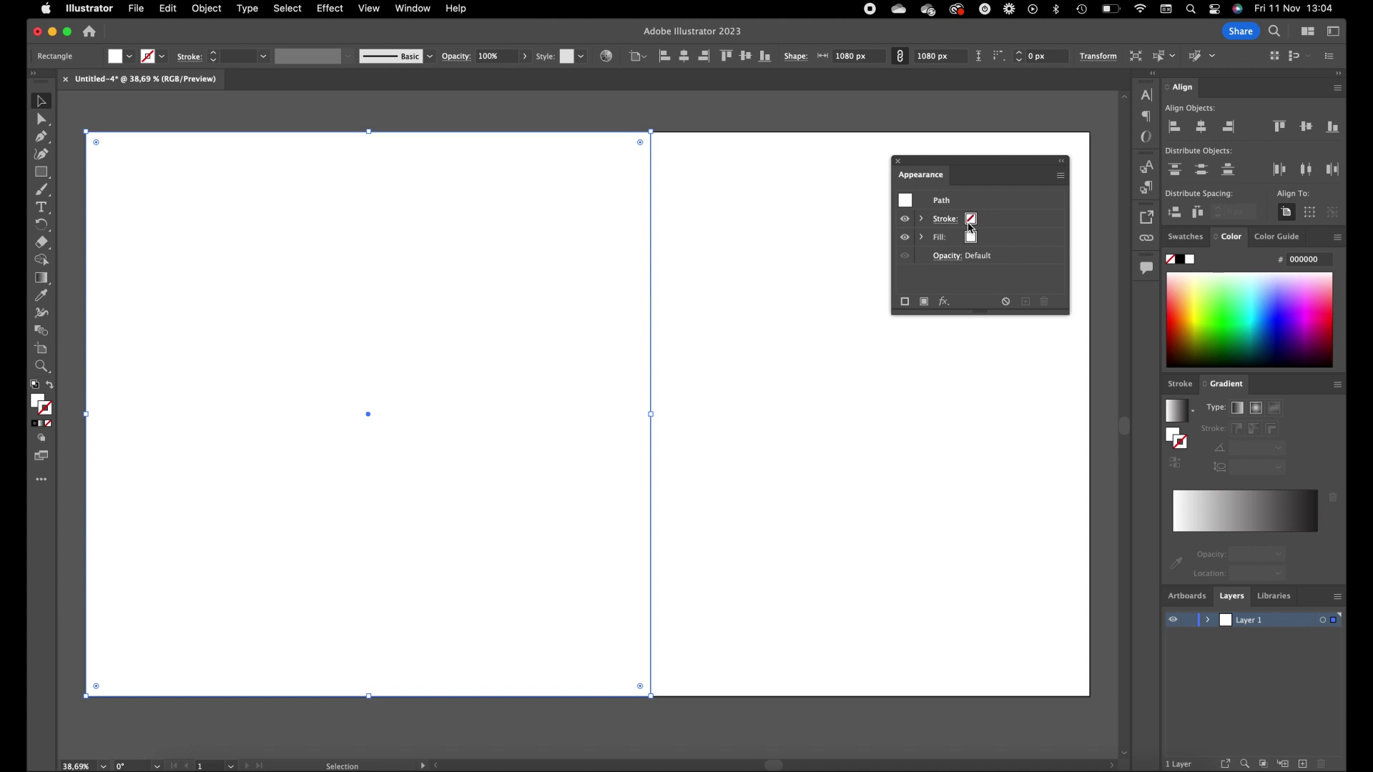
{"action": "left_click", "coordinate": [924, 302]}
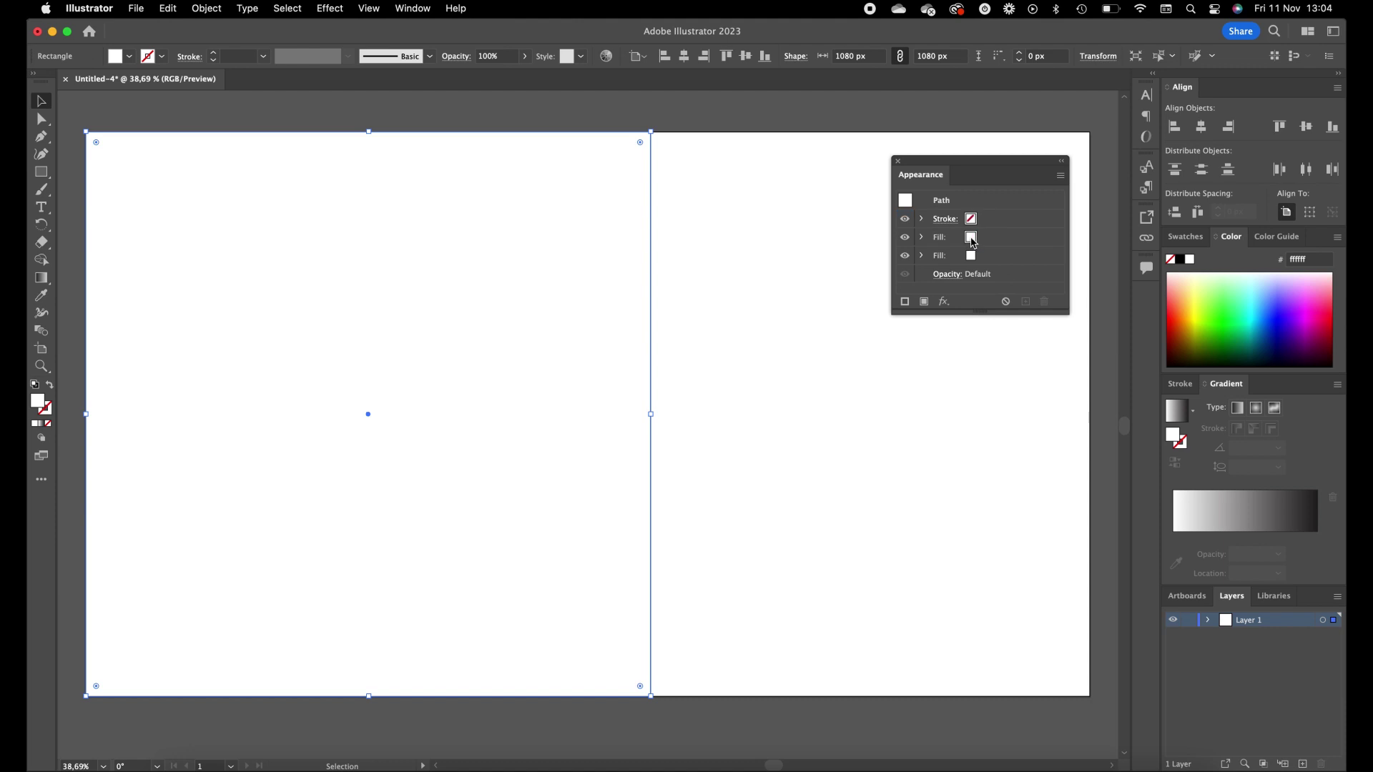
Step: Open the Basic Graphics_Lines pattern library for the square's upper fill
{"action": "left_click", "coordinate": [971, 238]}
{"action": "left_click", "coordinate": [973, 242]}
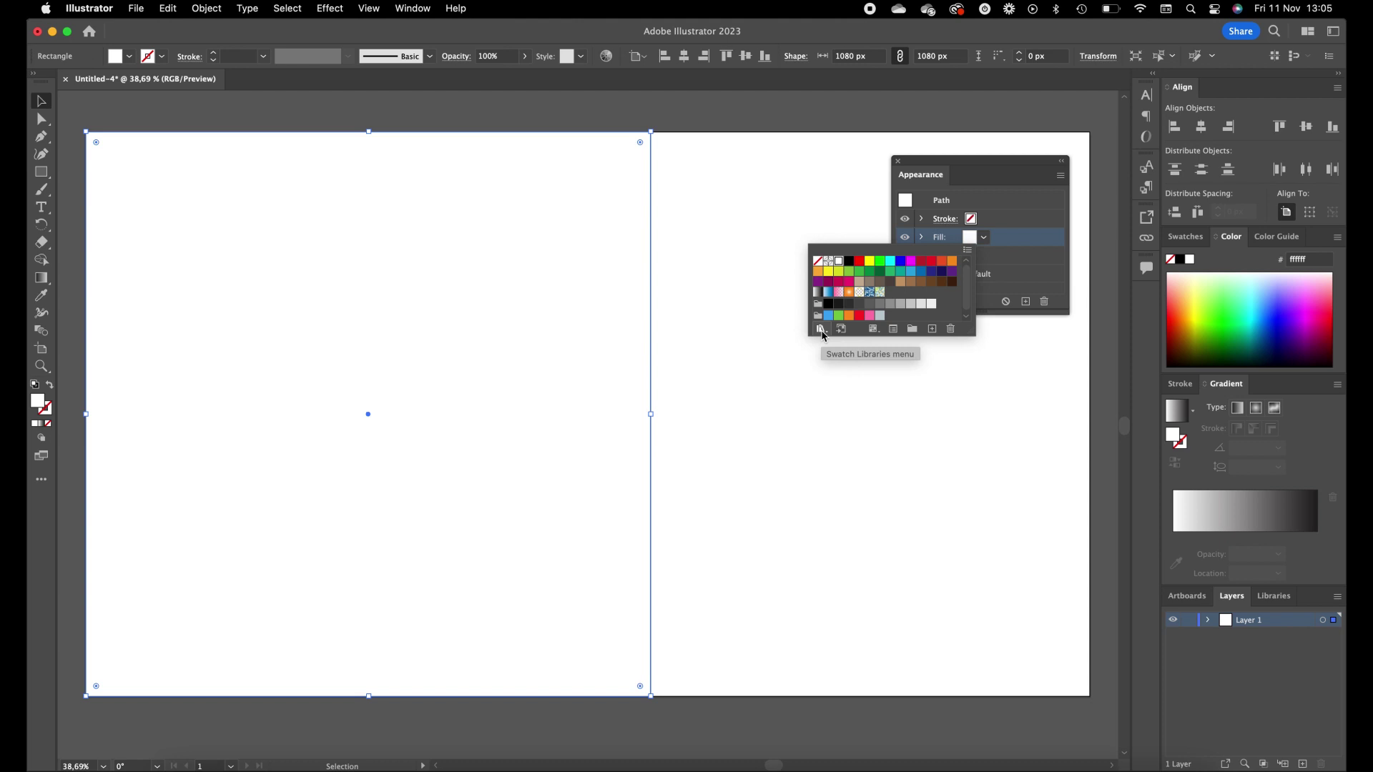
{"action": "left_click", "coordinate": [820, 329]}
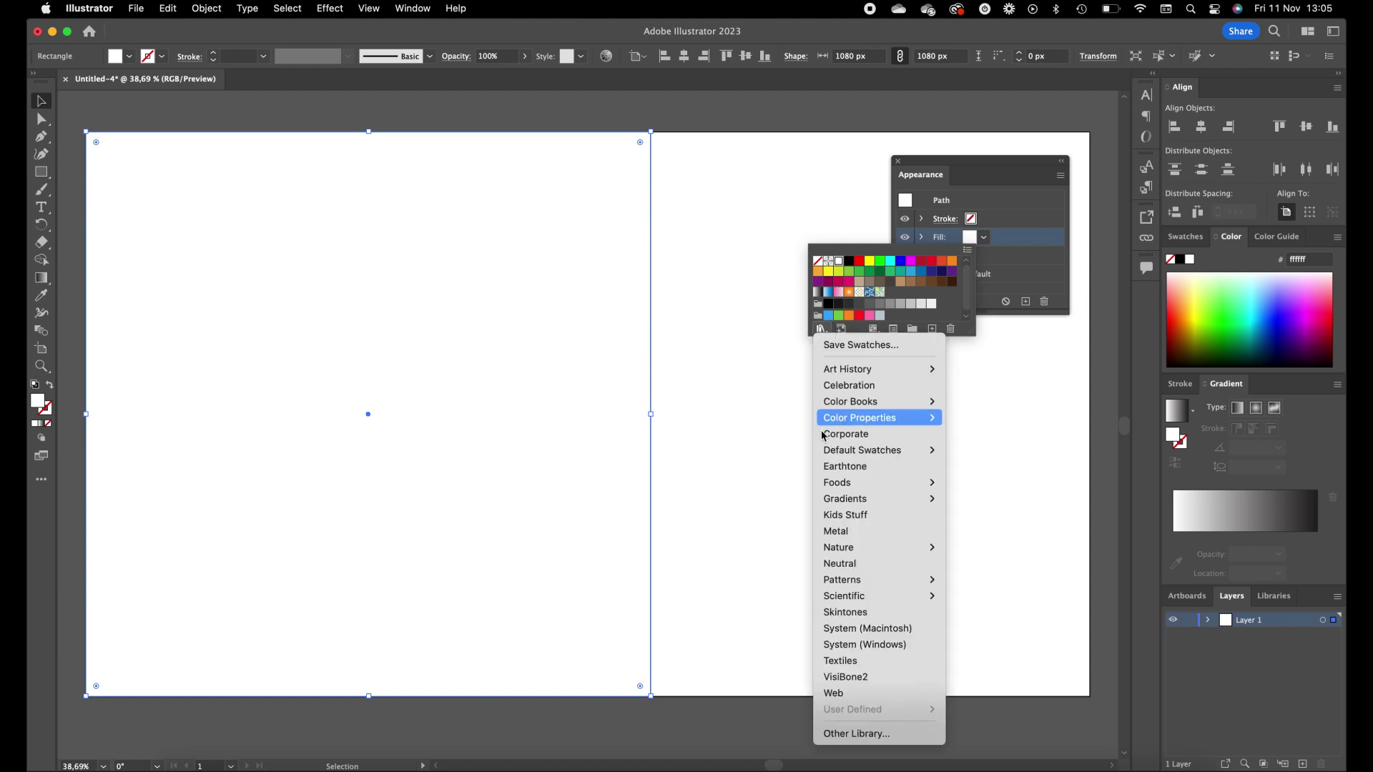
{"action": "mouse_move", "coordinate": [838, 579]}
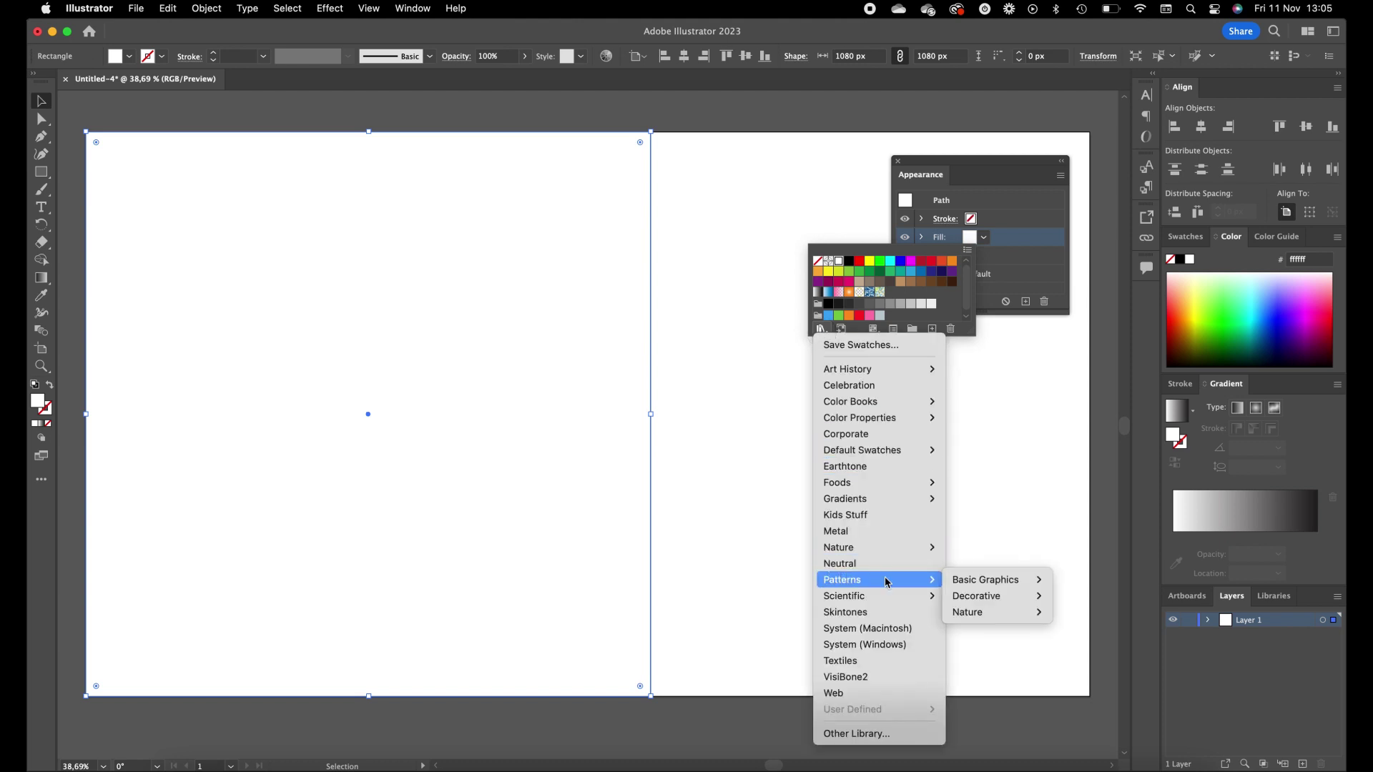
{"action": "mouse_move", "coordinate": [970, 588]}
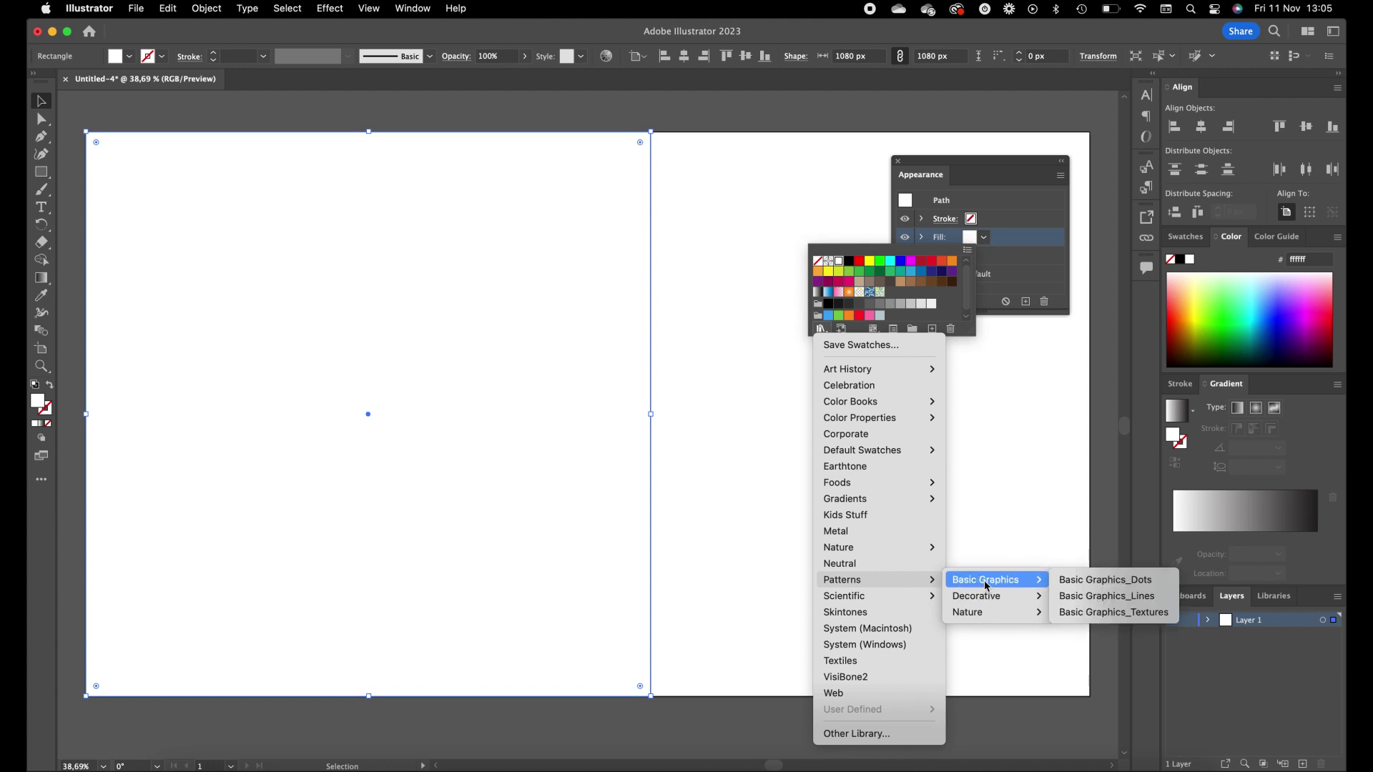
{"action": "left_click", "coordinate": [1104, 603]}
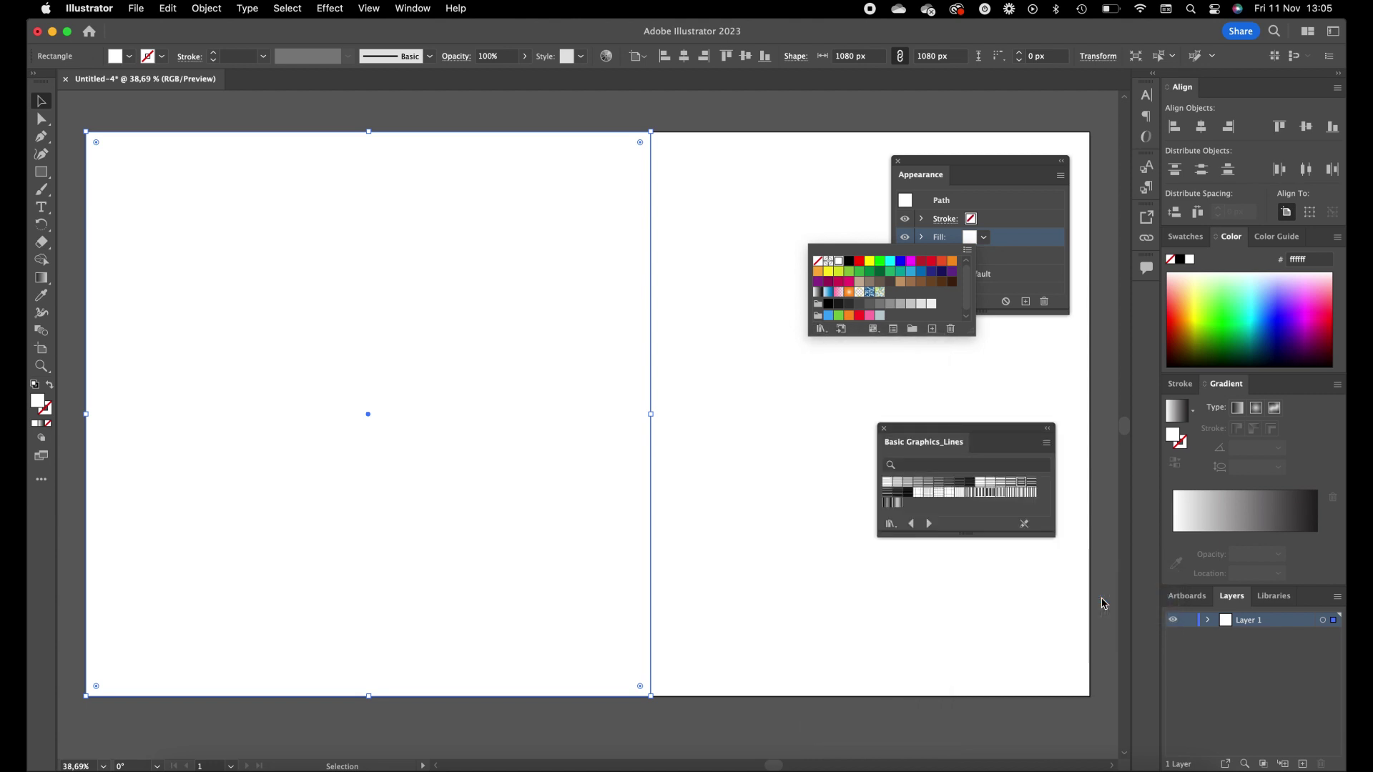
Step: Try several horizontal line patterns on the upper fill, keep the last swatch of the library's first row, and close the library
{"action": "left_click", "coordinate": [1012, 489]}
{"action": "left_click", "coordinate": [1012, 489]}
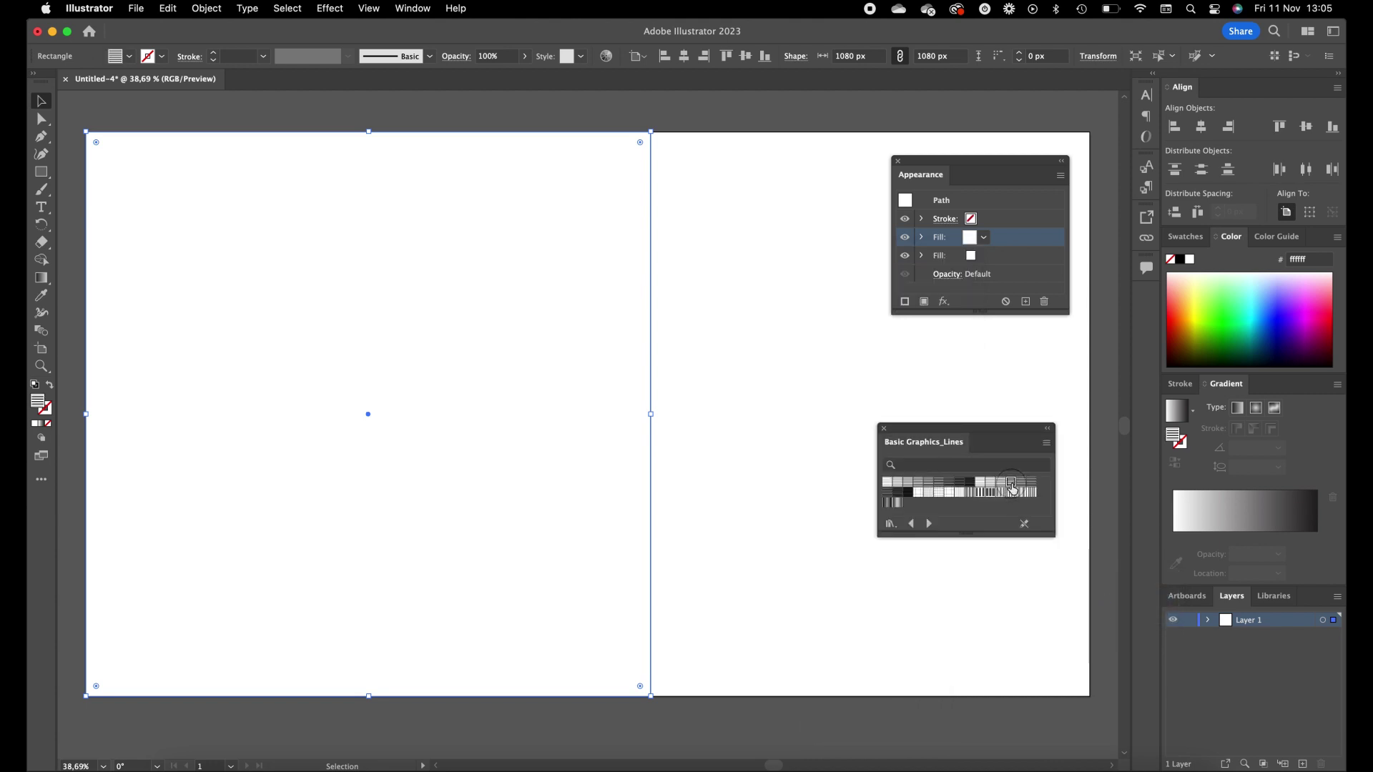
{"action": "left_click", "coordinate": [1001, 483]}
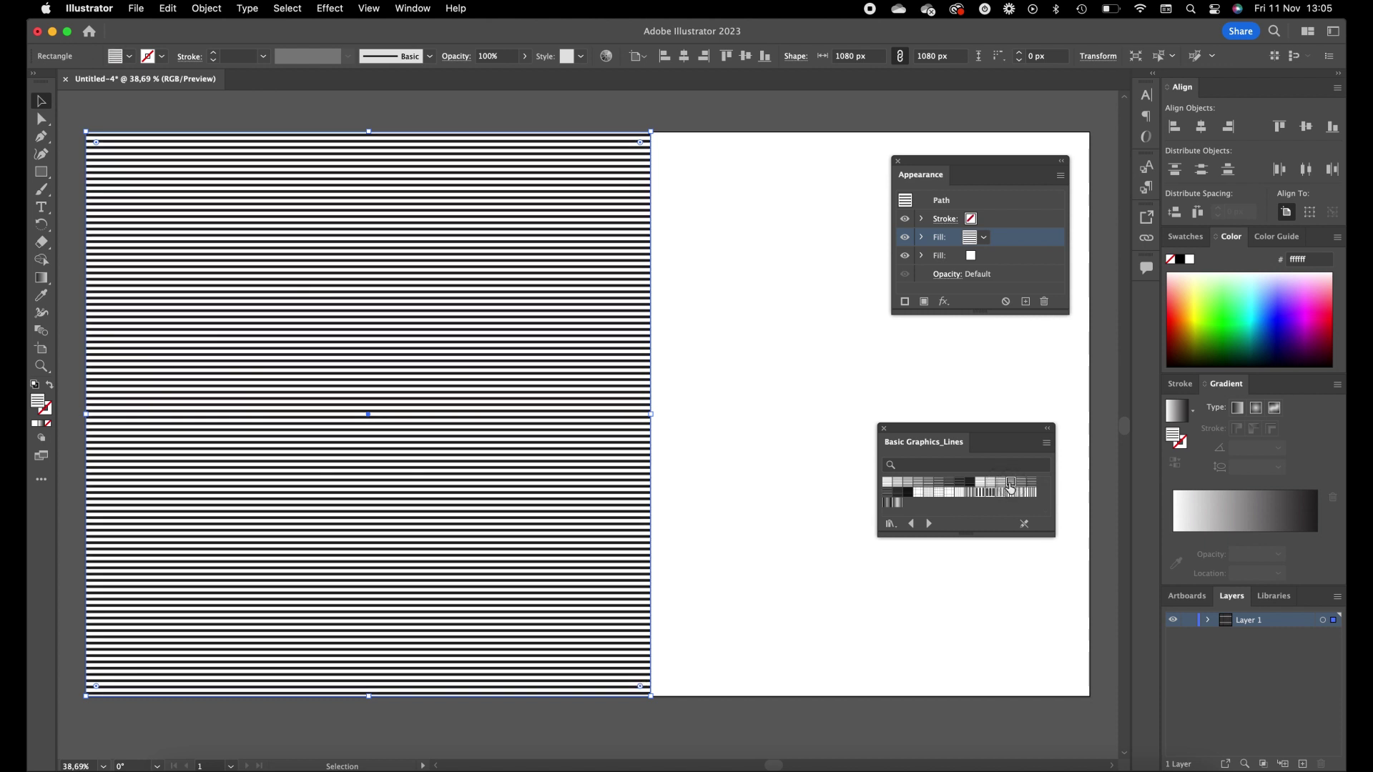
{"action": "left_click", "coordinate": [959, 484]}
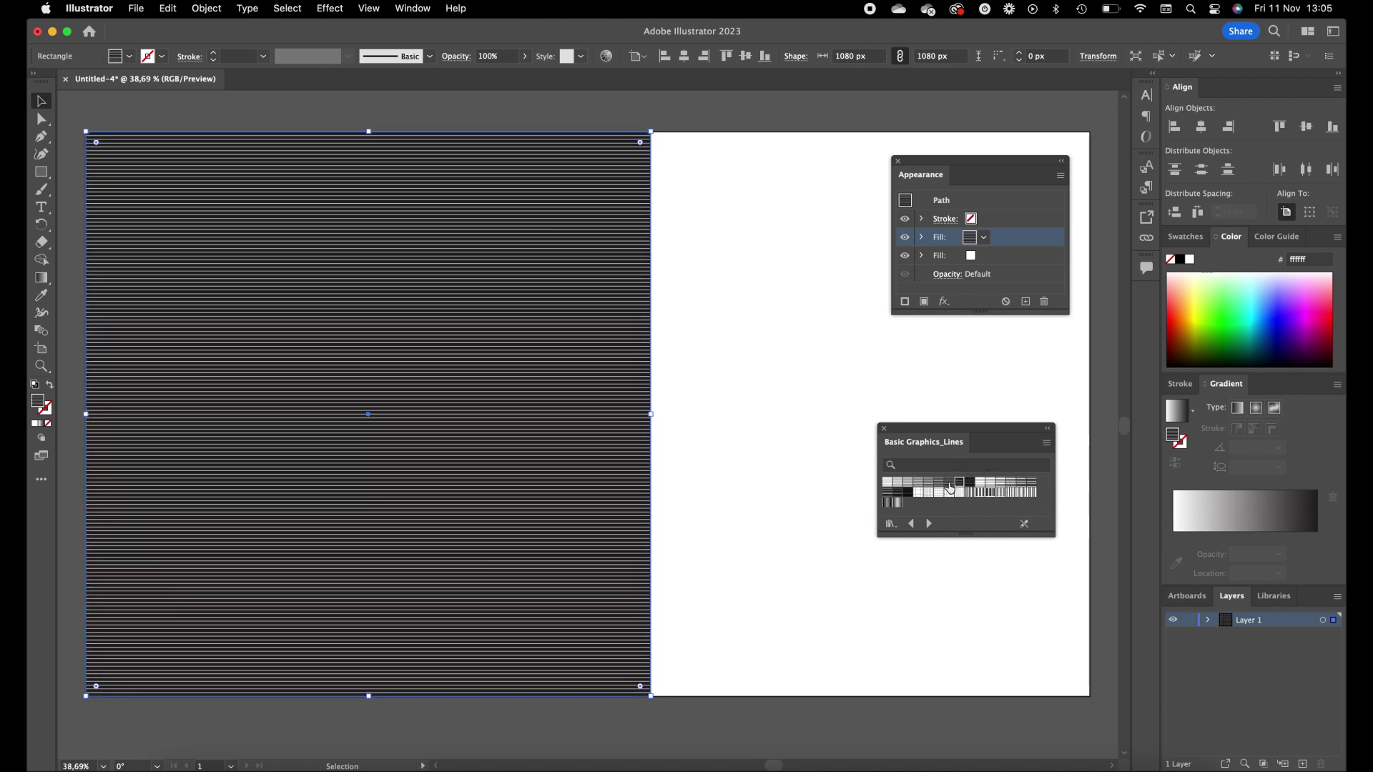
{"action": "left_click", "coordinate": [918, 484]}
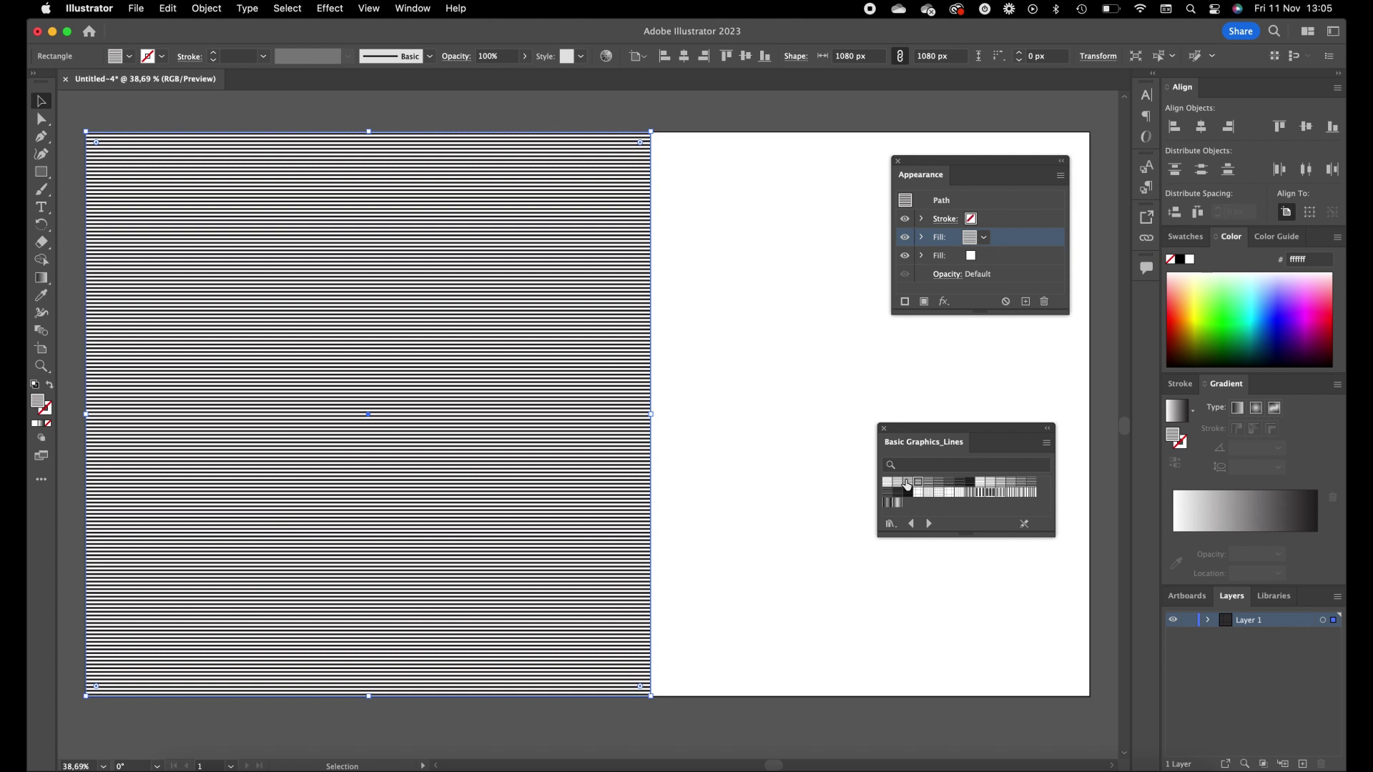
{"action": "left_click", "coordinate": [907, 484]}
{"action": "left_click", "coordinate": [1021, 484]}
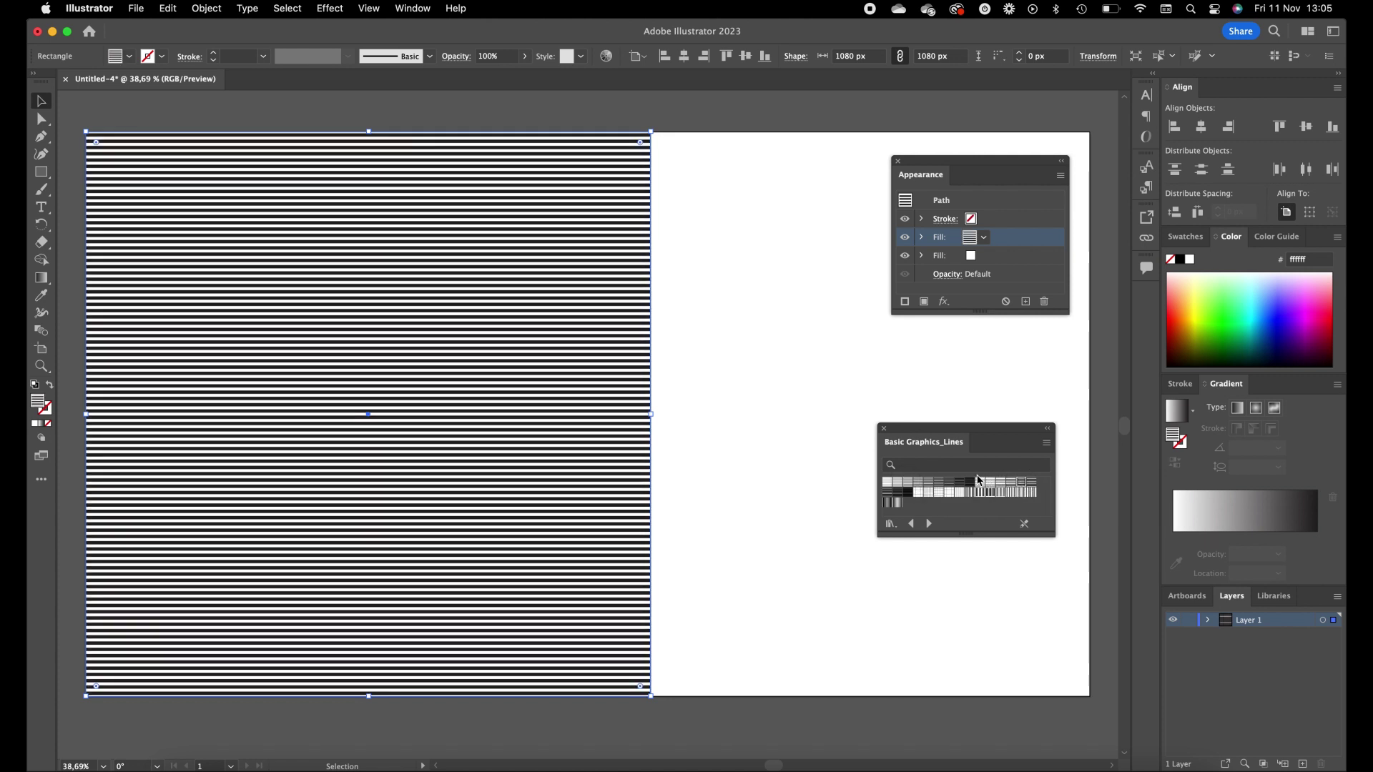
{"action": "left_click", "coordinate": [1021, 485]}
{"action": "left_click", "coordinate": [1030, 485]}
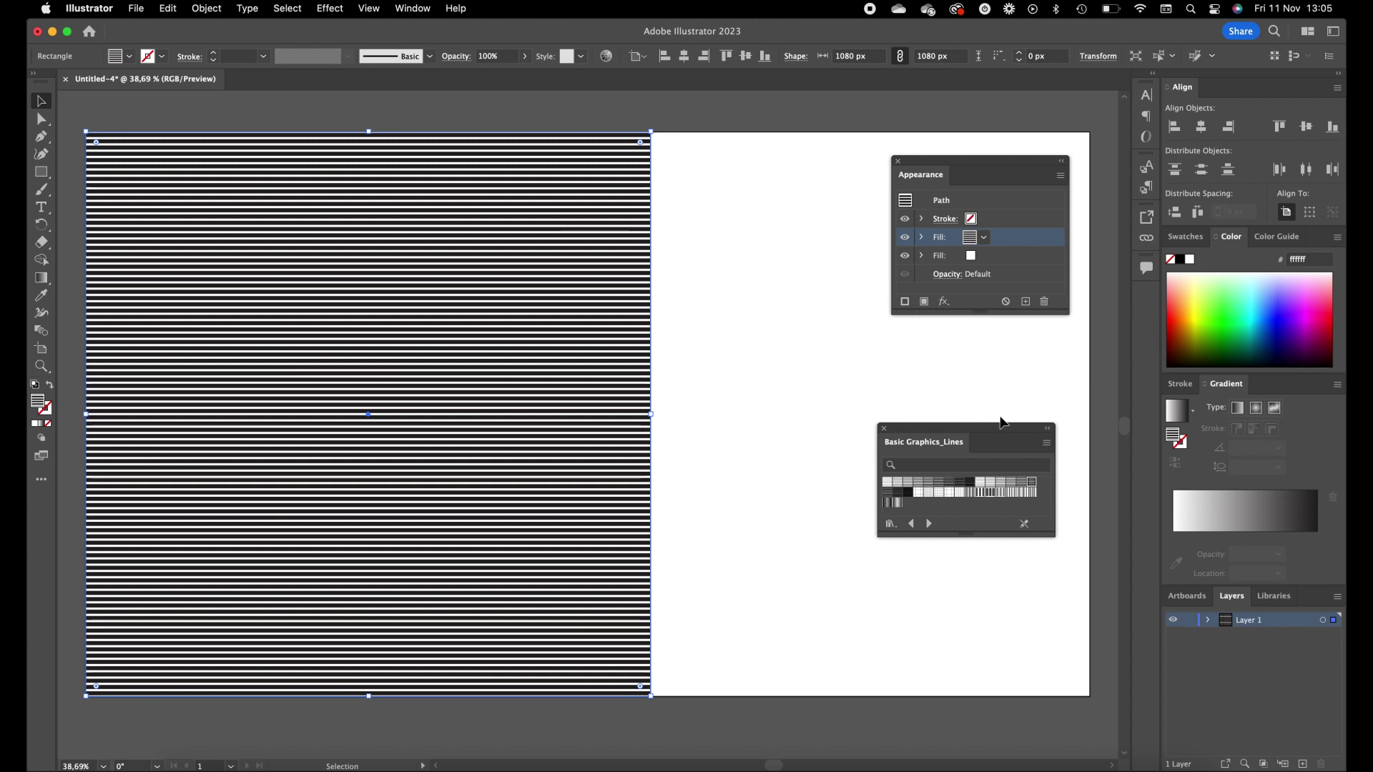
{"action": "left_click", "coordinate": [884, 429]}
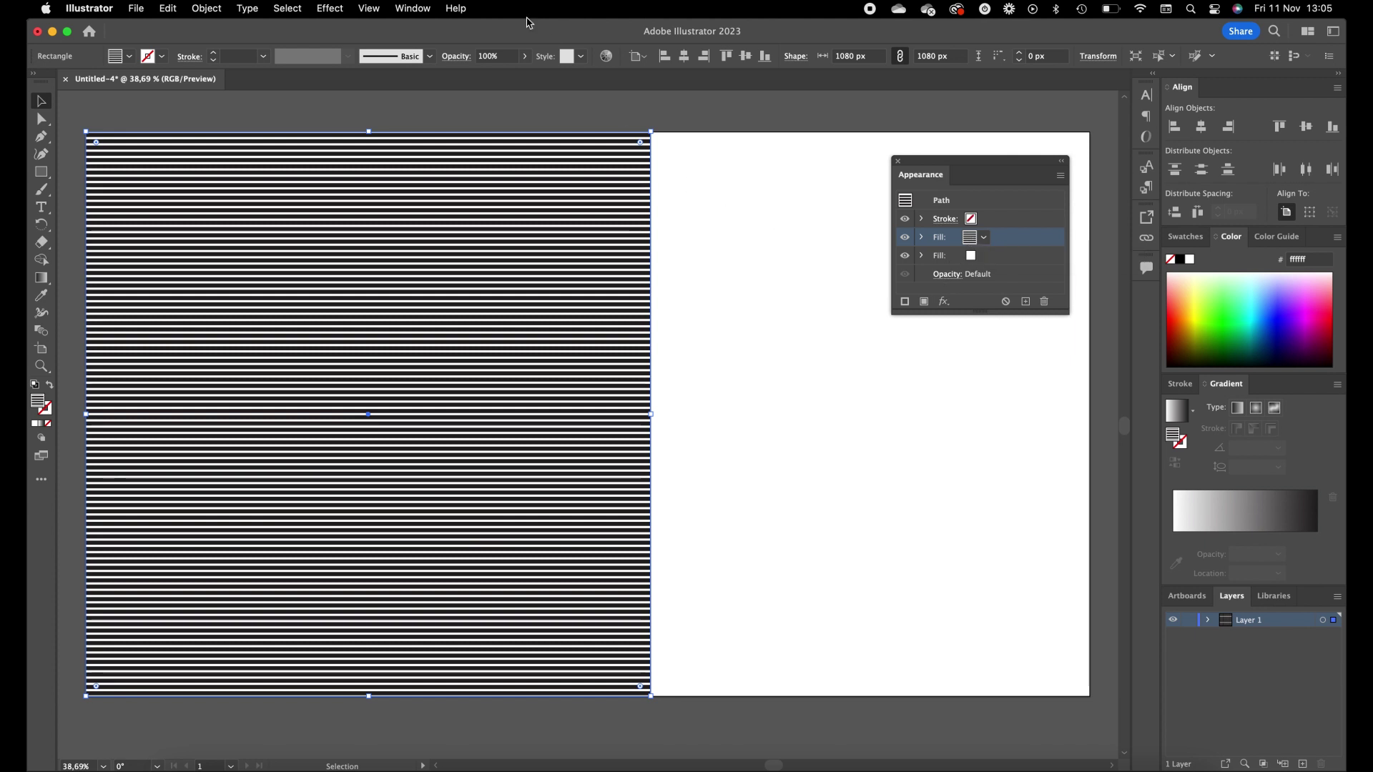
Step: Show the Transform panel below the Appearance panel and restrict transformations to Transform Pattern Only
{"action": "left_click", "coordinate": [413, 8]}
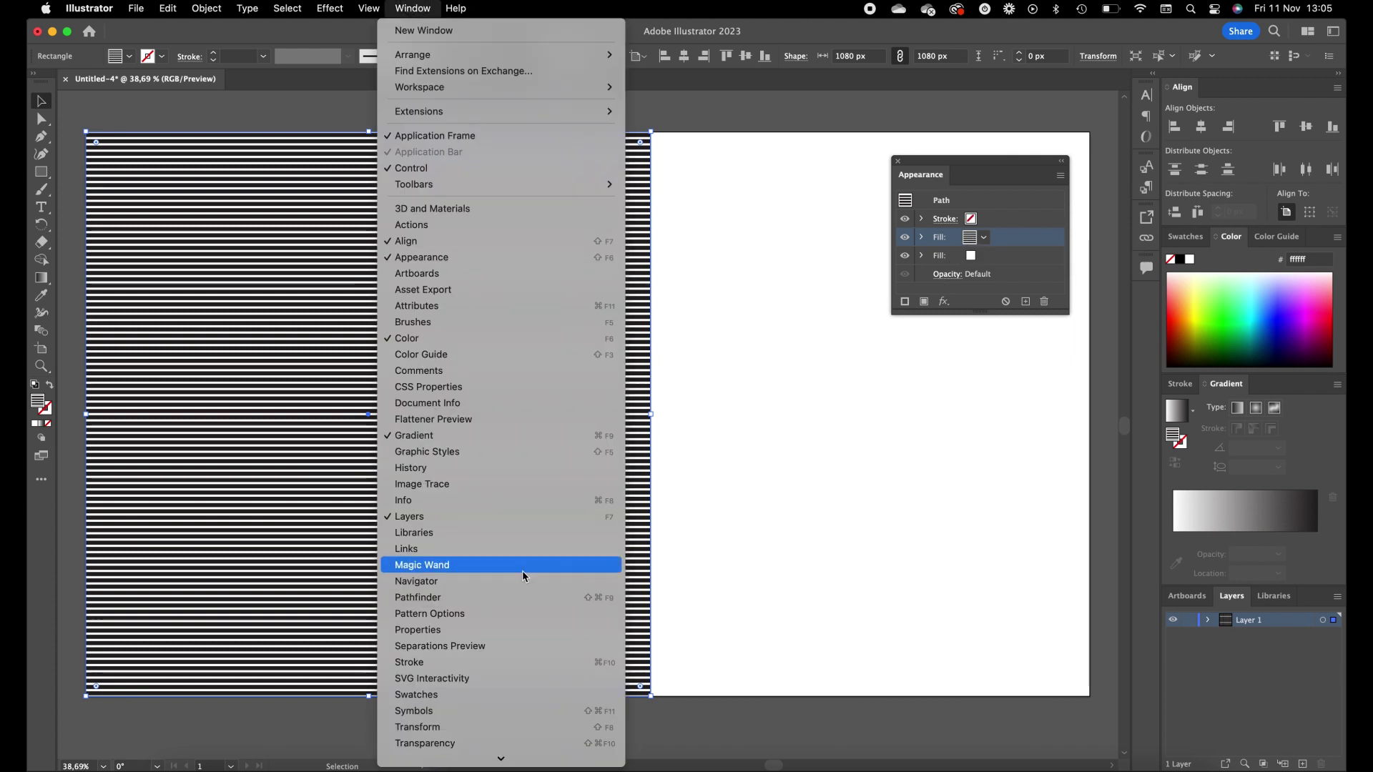
{"action": "left_click", "coordinate": [543, 727]}
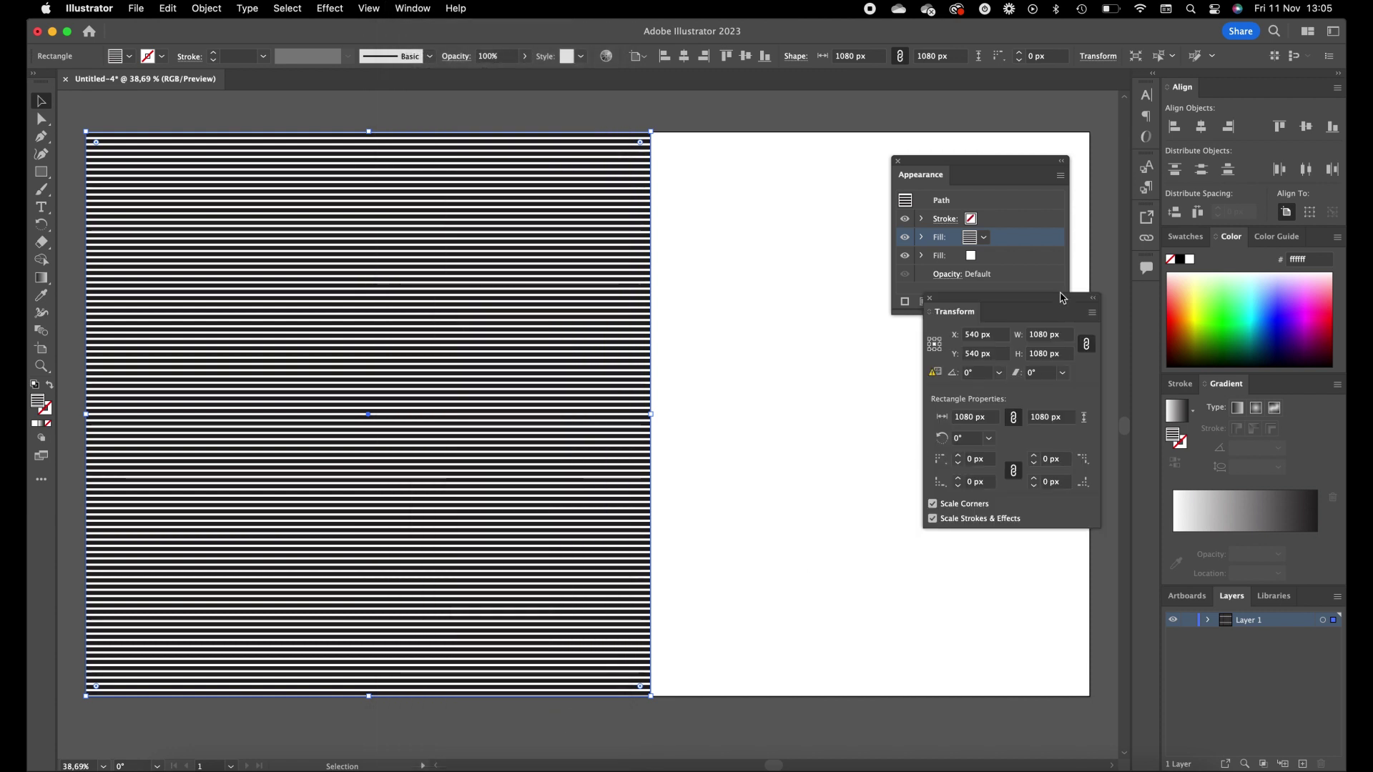
{"action": "left_click_drag", "start_coordinate": [1051, 304], "coordinate": [1020, 333]}
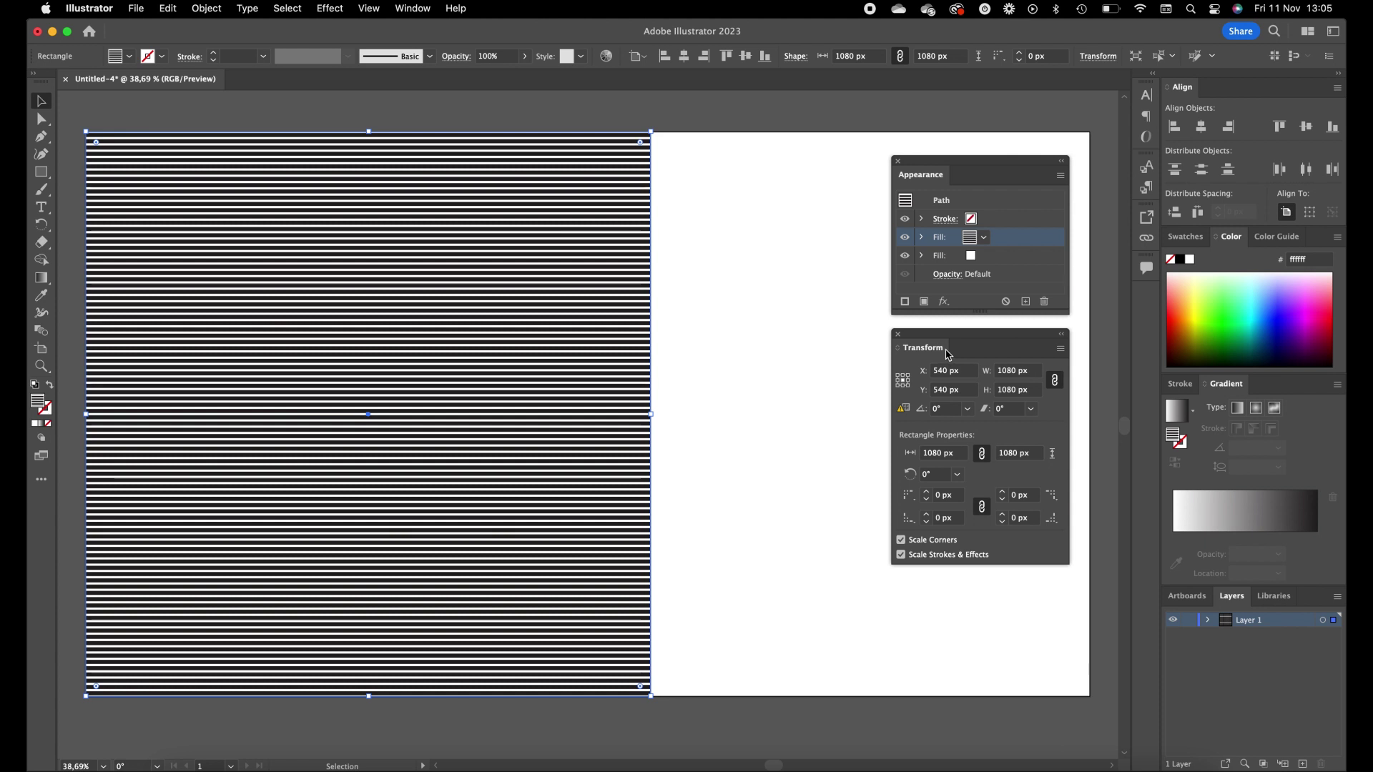
{"action": "left_click", "coordinate": [1062, 350]}
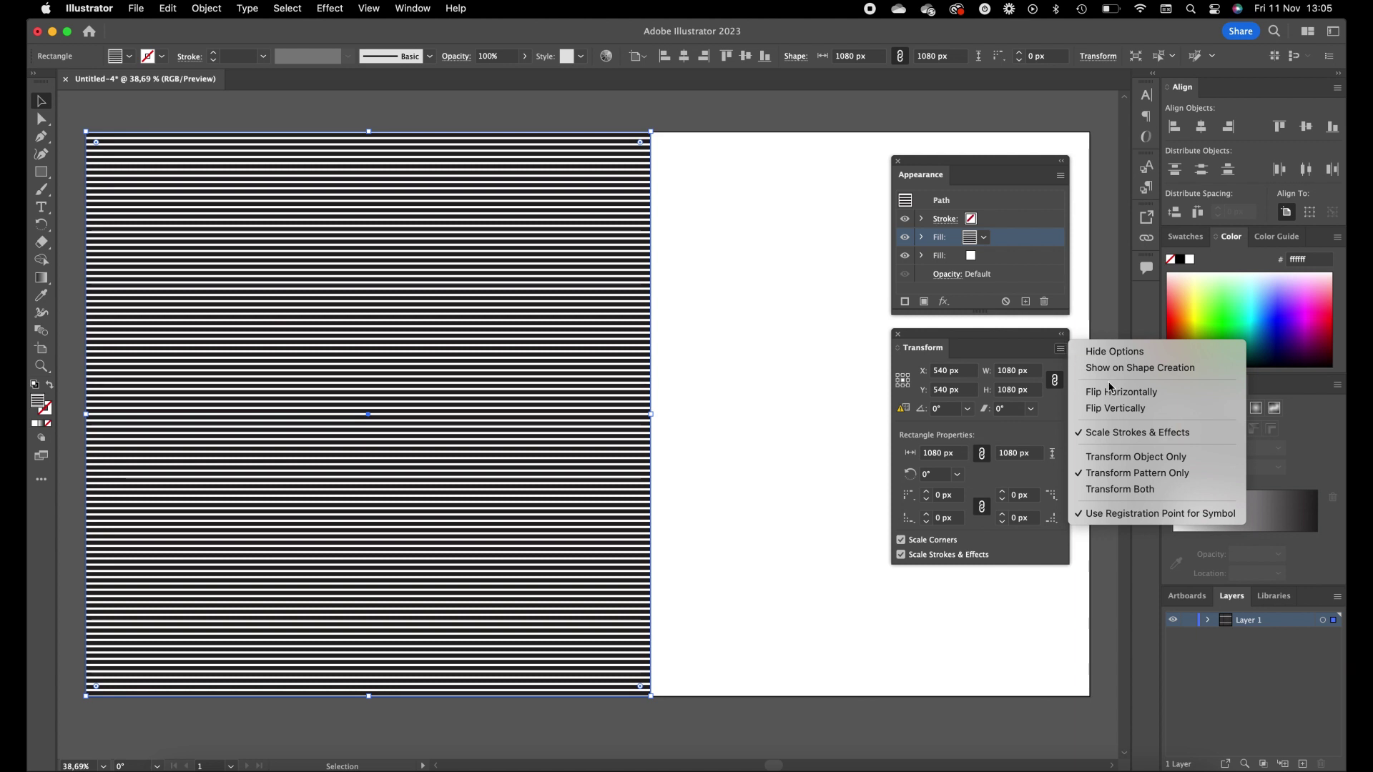
{"action": "left_click", "coordinate": [1190, 482]}
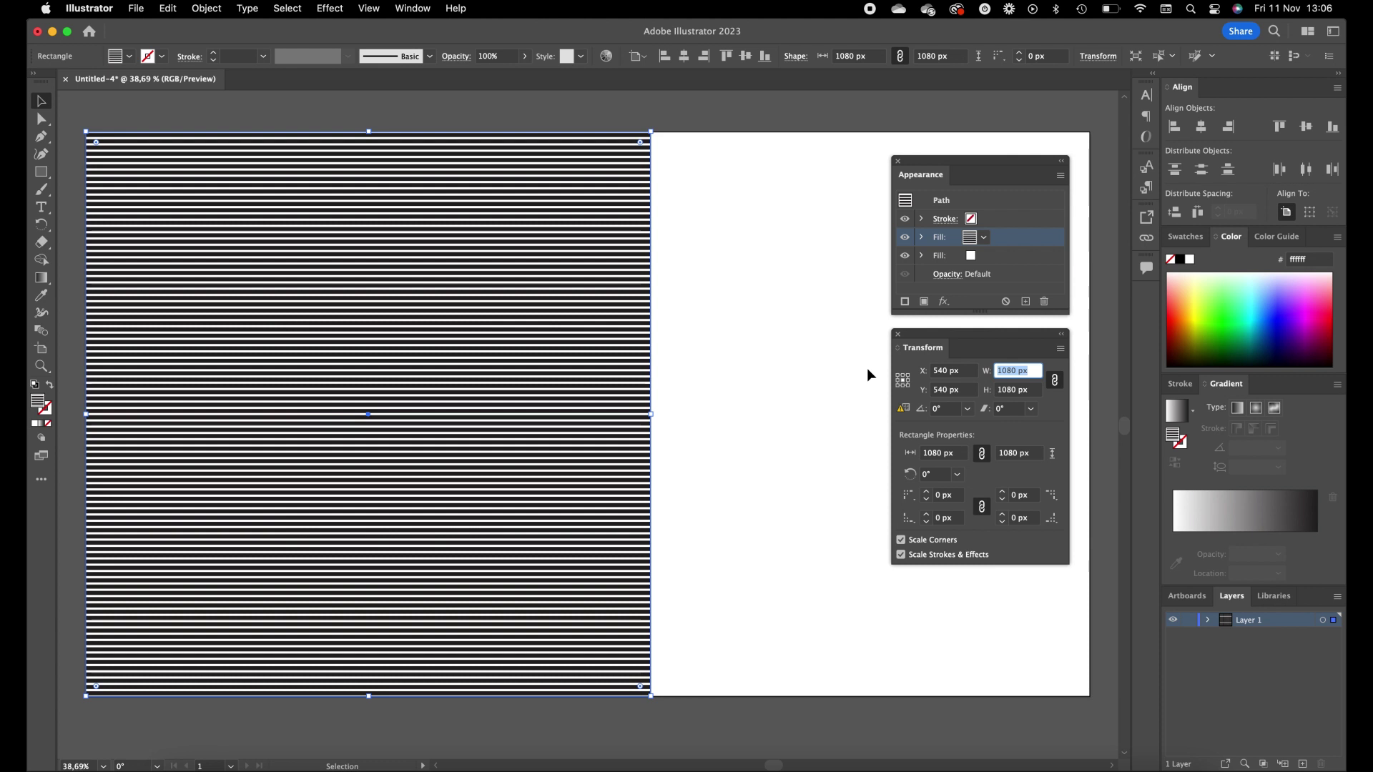
Step: Enlarge the square's line pattern by repeatedly increasing the width in 10 px increments with proportions linked
{"action": "key", "text": "shift+Up"}
{"action": "key", "text": "shift+Up"}
{"action": "key", "text": "shift+Up"}
{"action": "key", "text": "shift+Up"}
{"action": "key", "text": "shift+Up"}
{"action": "key", "text": "shift+Up"}
{"action": "key", "text": "shift+Up"}
{"action": "key", "text": "shift+Up"}
{"action": "key", "text": "shift+Up"}
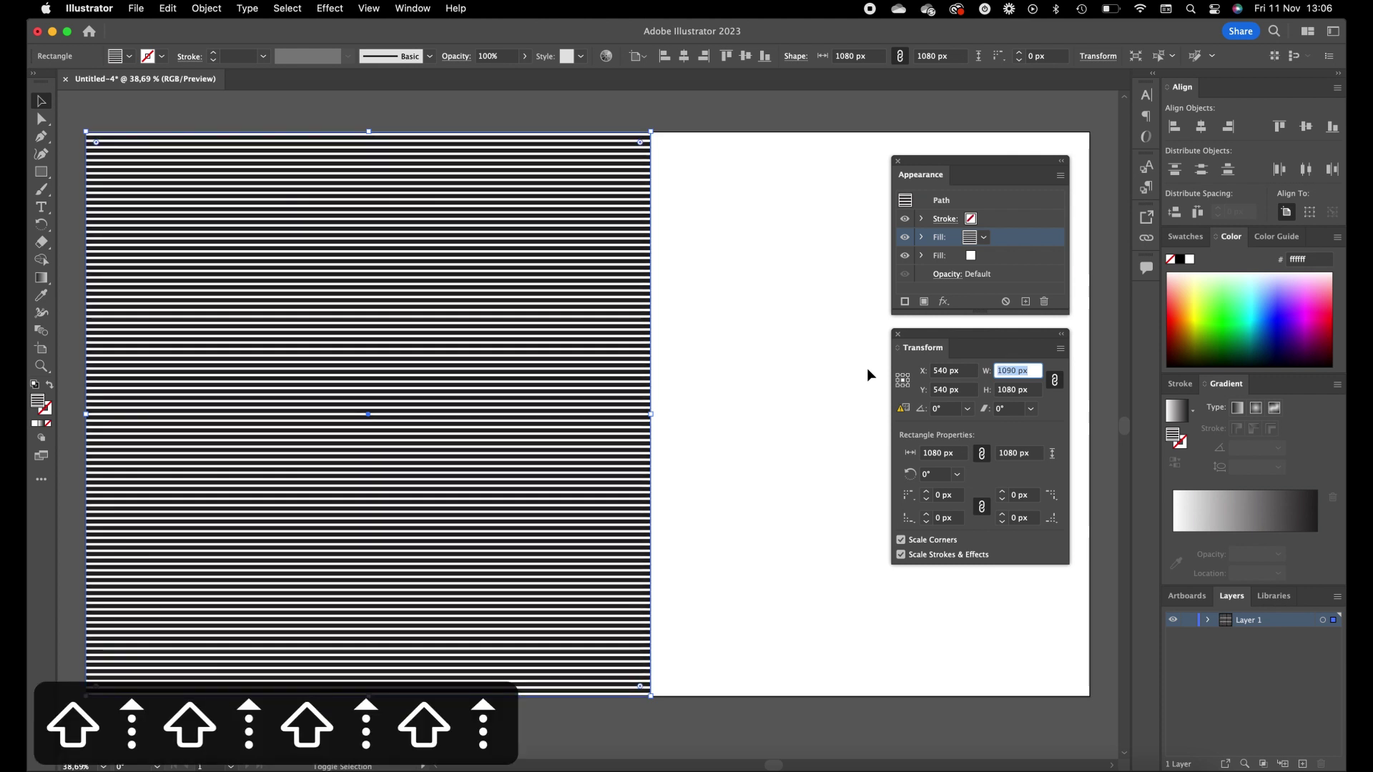
{"action": "key", "text": "shift+Up"}
{"action": "key", "text": "shift+Up"}
{"action": "key", "text": "shift+Up"}
{"action": "key", "text": "shift+Up"}
{"action": "key", "text": "shift+Up"}
{"action": "key", "text": "shift+Up"}
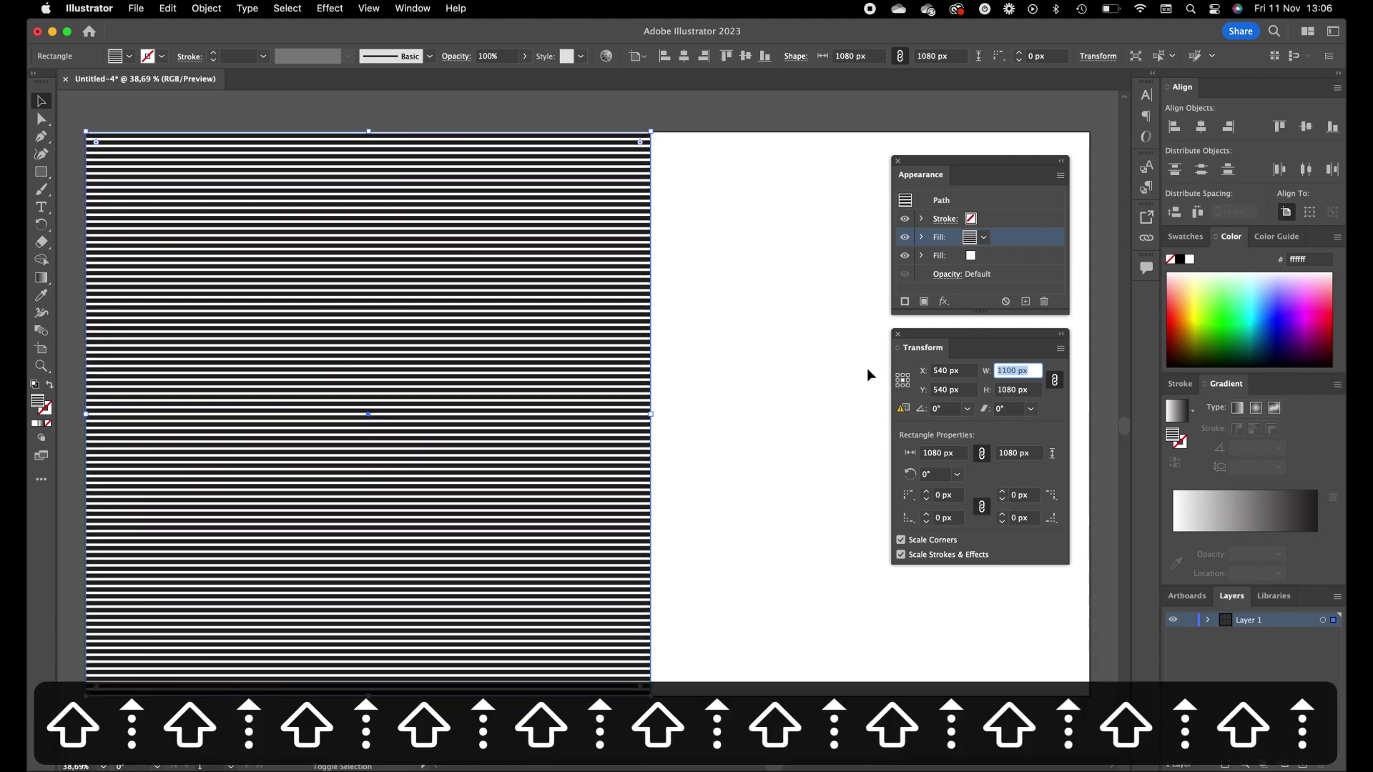
{"action": "key", "text": "shift+Up"}
{"action": "key", "text": "shift+Up"}
{"action": "key", "text": "shift+Up"}
{"action": "key", "text": "shift+Up"}
{"action": "key", "text": "shift+Up"}
{"action": "key", "text": "shift+Up"}
{"action": "key", "text": "shift+Up"}
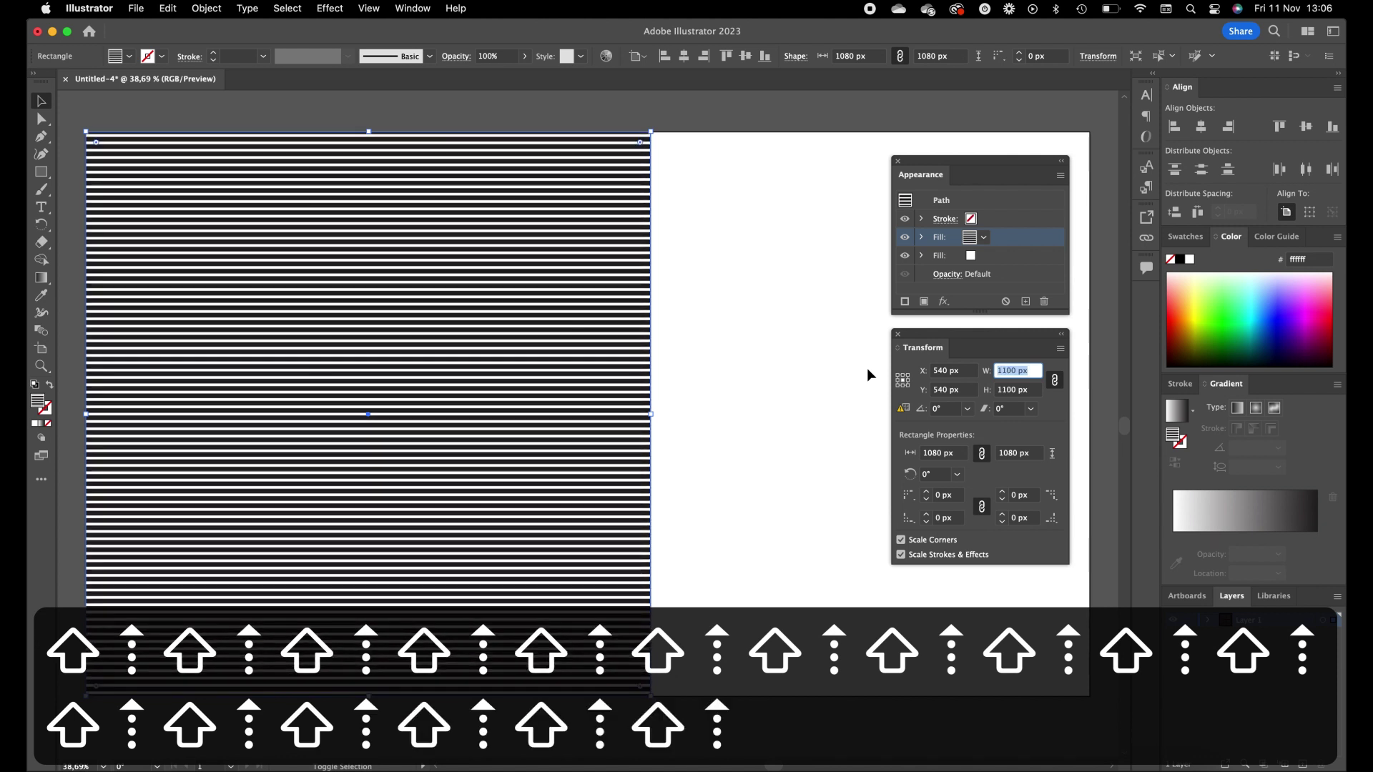
{"action": "key", "text": "shift+Up"}
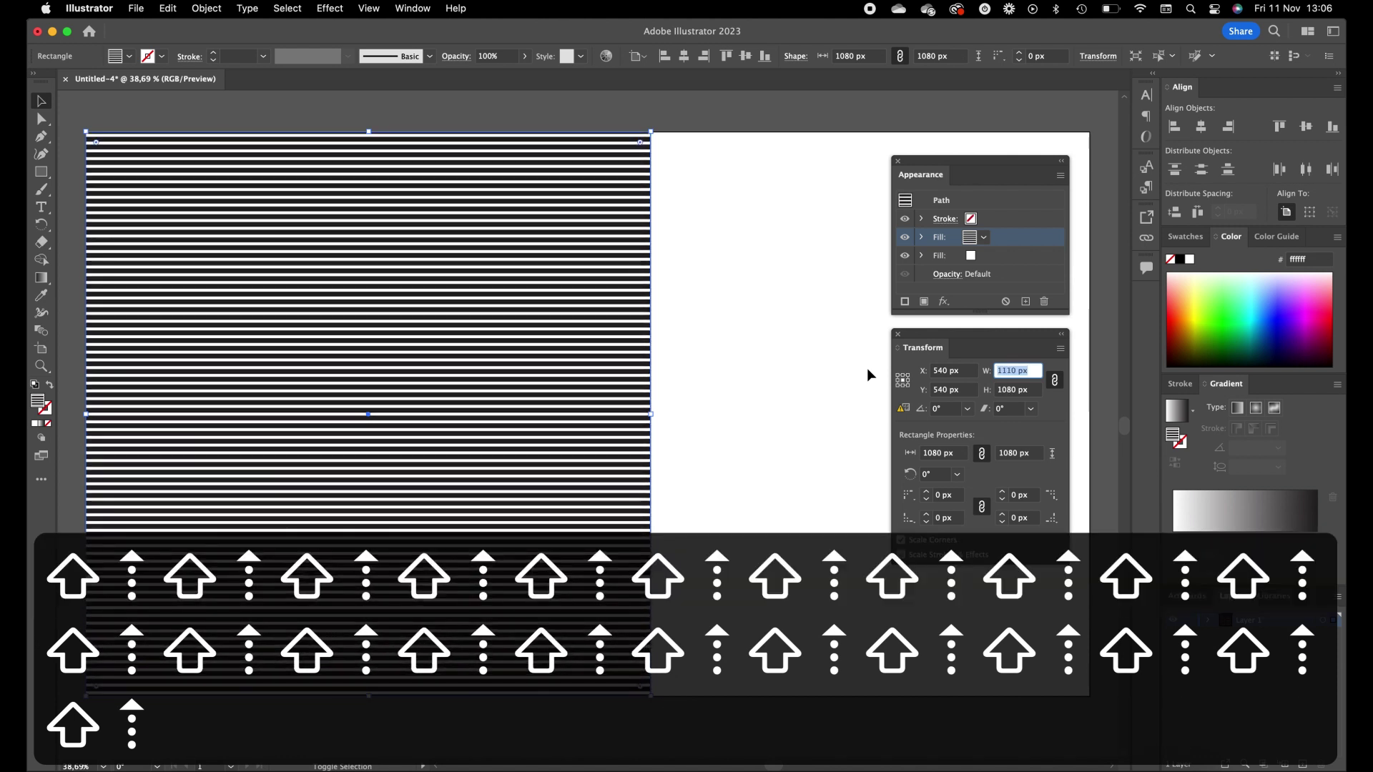
{"action": "key", "text": "shift+Up"}
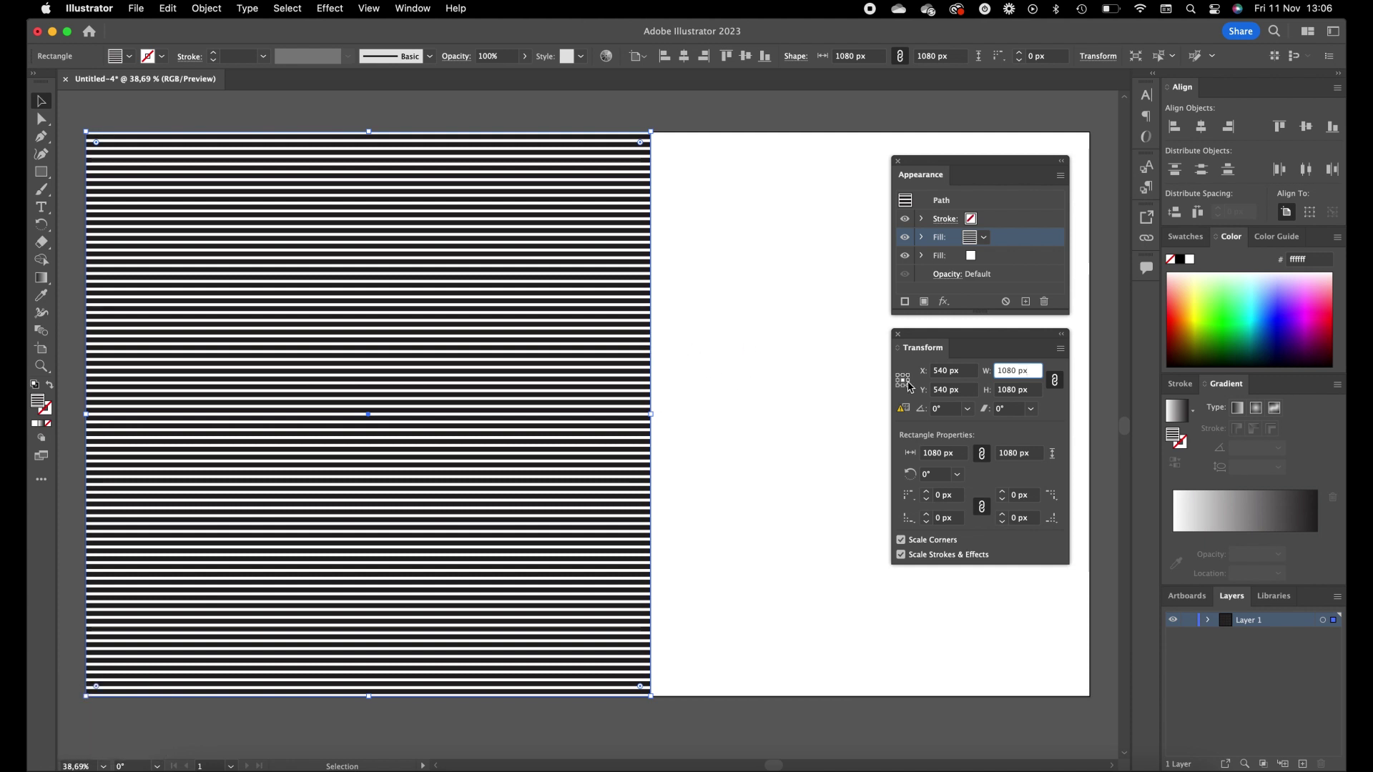
Step: Rotate the square's line pattern by -45° and deselect the square
{"action": "left_click", "coordinate": [939, 413]}
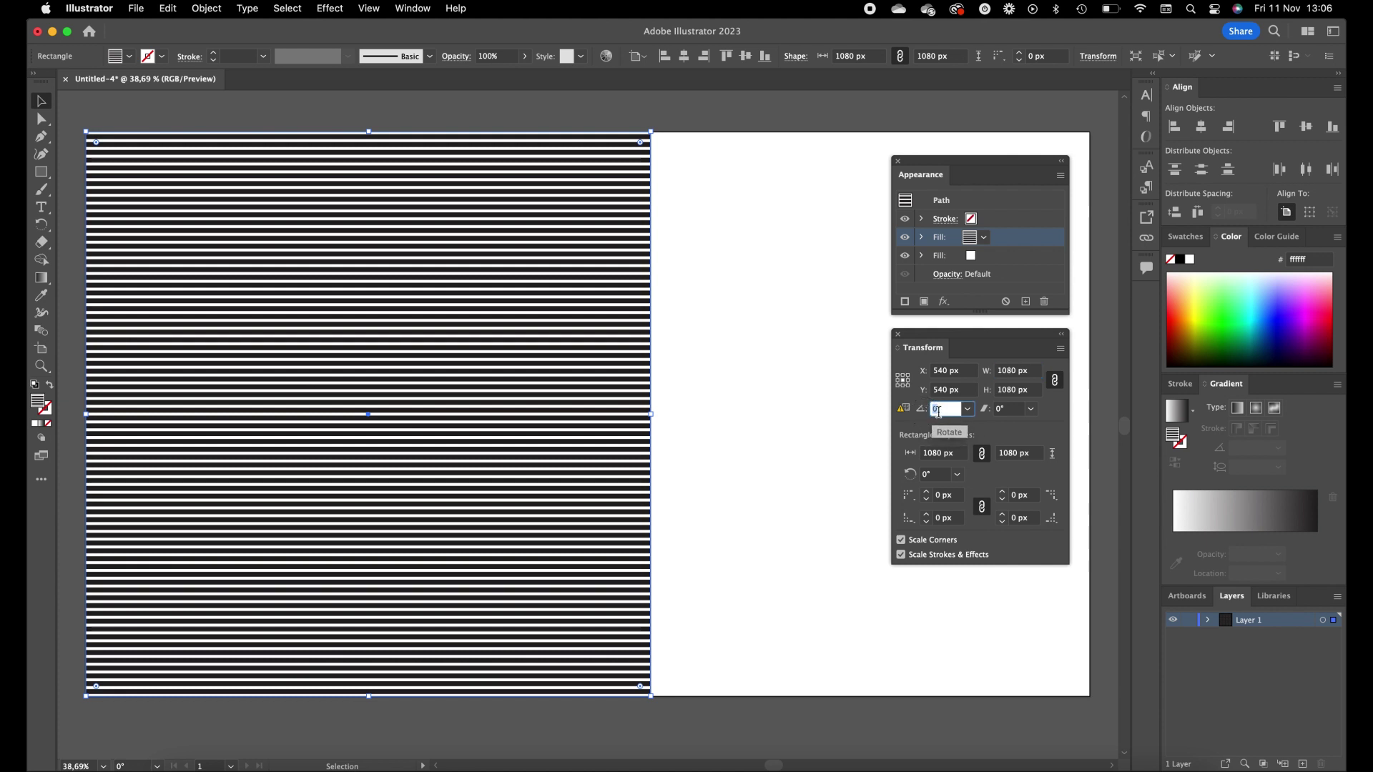
{"action": "type", "text": "-45"}
{"action": "key", "text": "Tab"}
{"action": "key", "text": "super+shift+a"}
{"action": "key", "text": "space"}
{"action": "left_click_drag", "start_coordinate": [761, 370], "coordinate": [665, 374]}
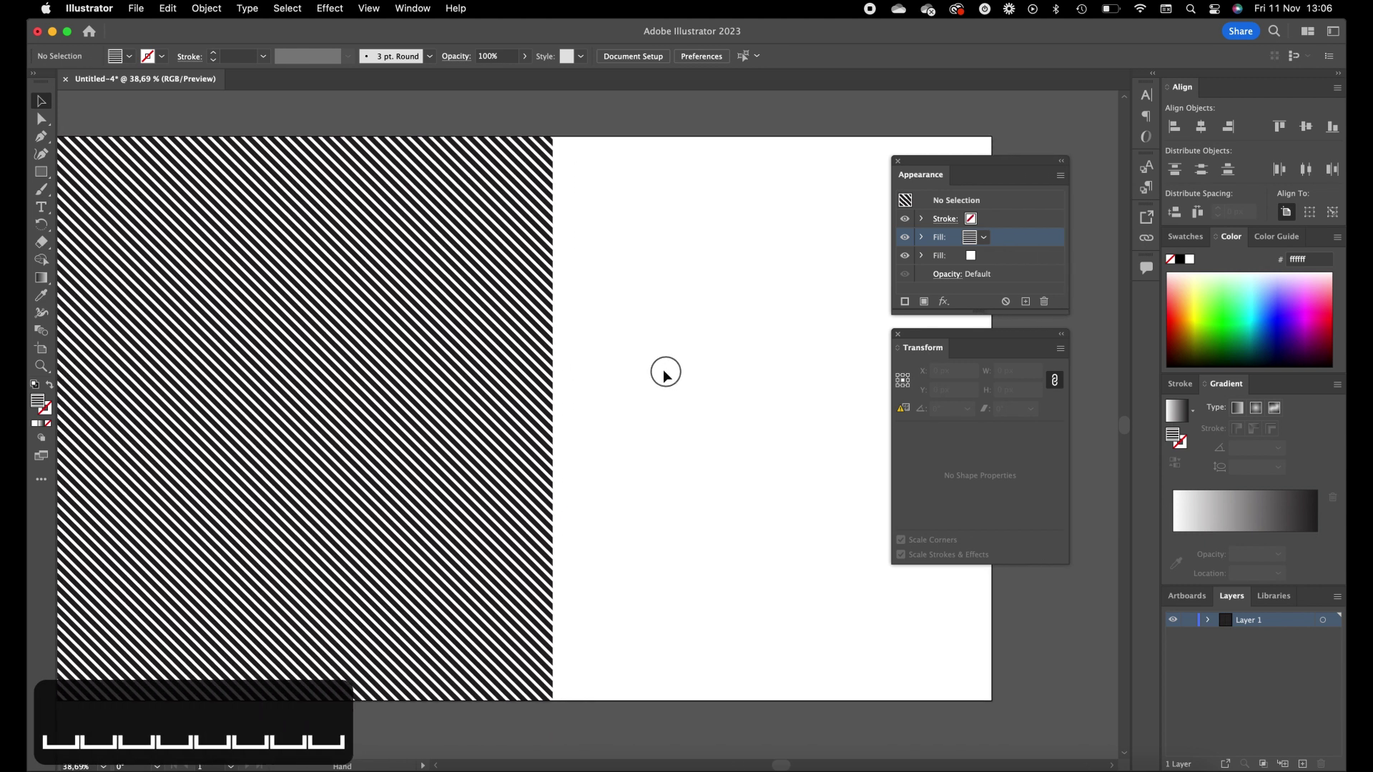
Step: Add a new layer and draw a square of about 309 px on the white area beside the striped square
{"action": "left_click", "coordinate": [41, 172]}
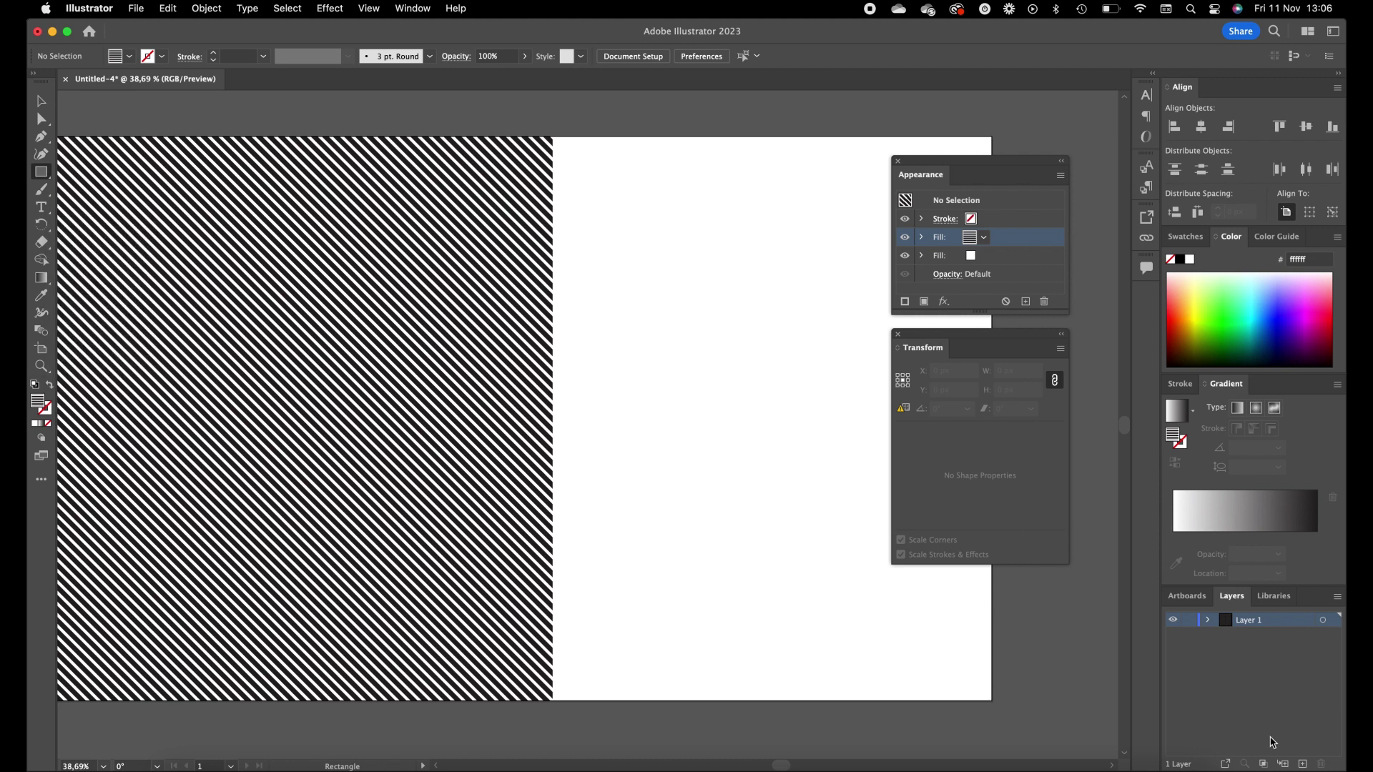
{"action": "left_click", "coordinate": [1303, 766]}
{"action": "left_click_drag", "start_coordinate": [628, 250], "coordinate": [790, 411]}
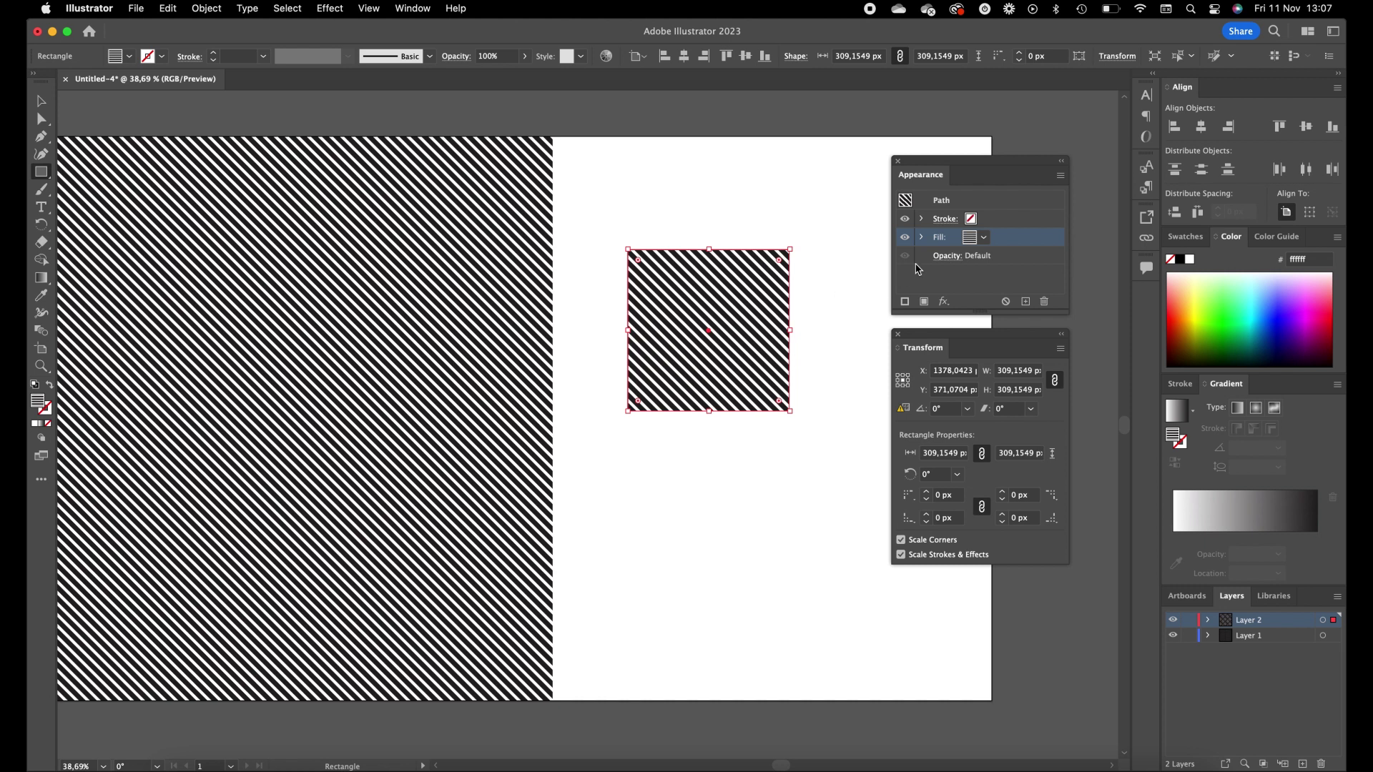
Step: Give the new square a white fill and a black 1 pt stroke
{"action": "left_click", "coordinate": [984, 237]}
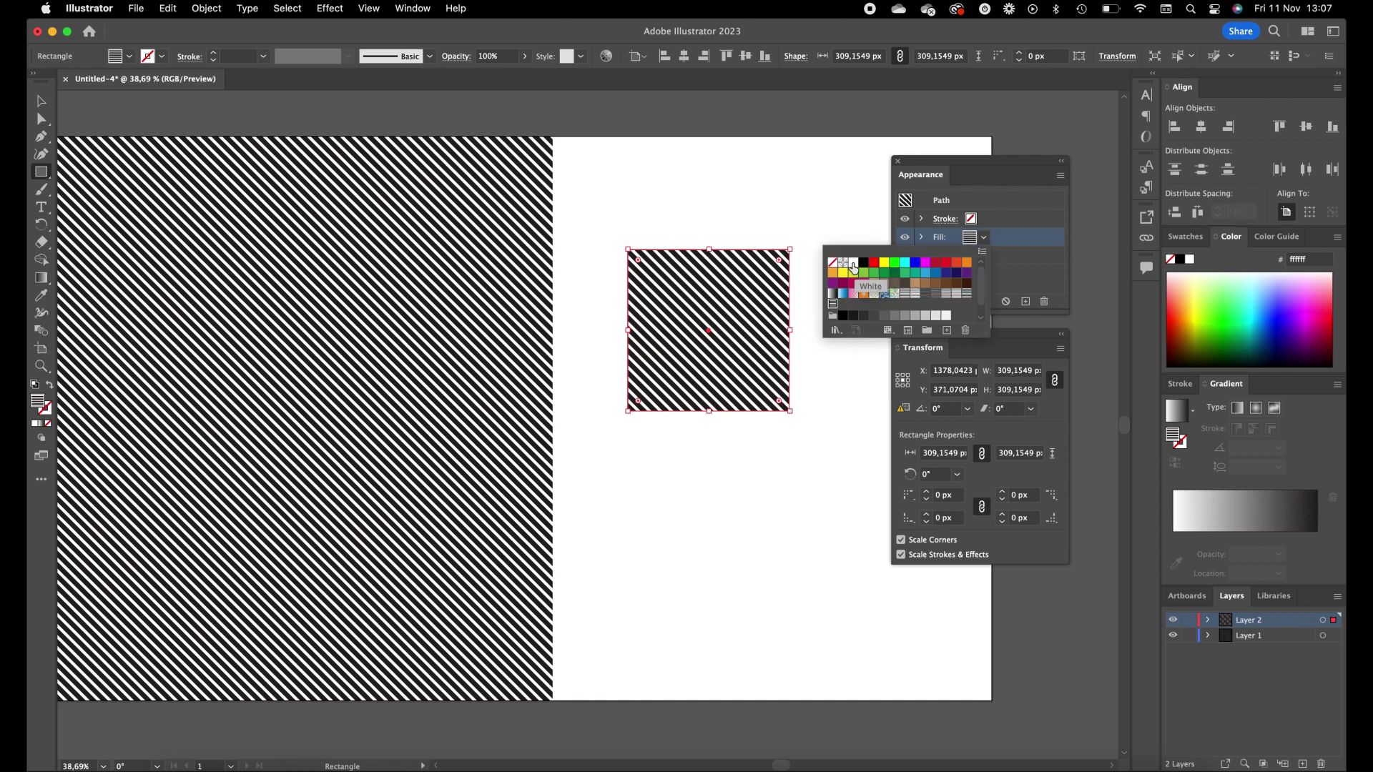
{"action": "left_click", "coordinate": [853, 265]}
{"action": "left_click", "coordinate": [971, 220]}
{"action": "left_click", "coordinate": [971, 220]}
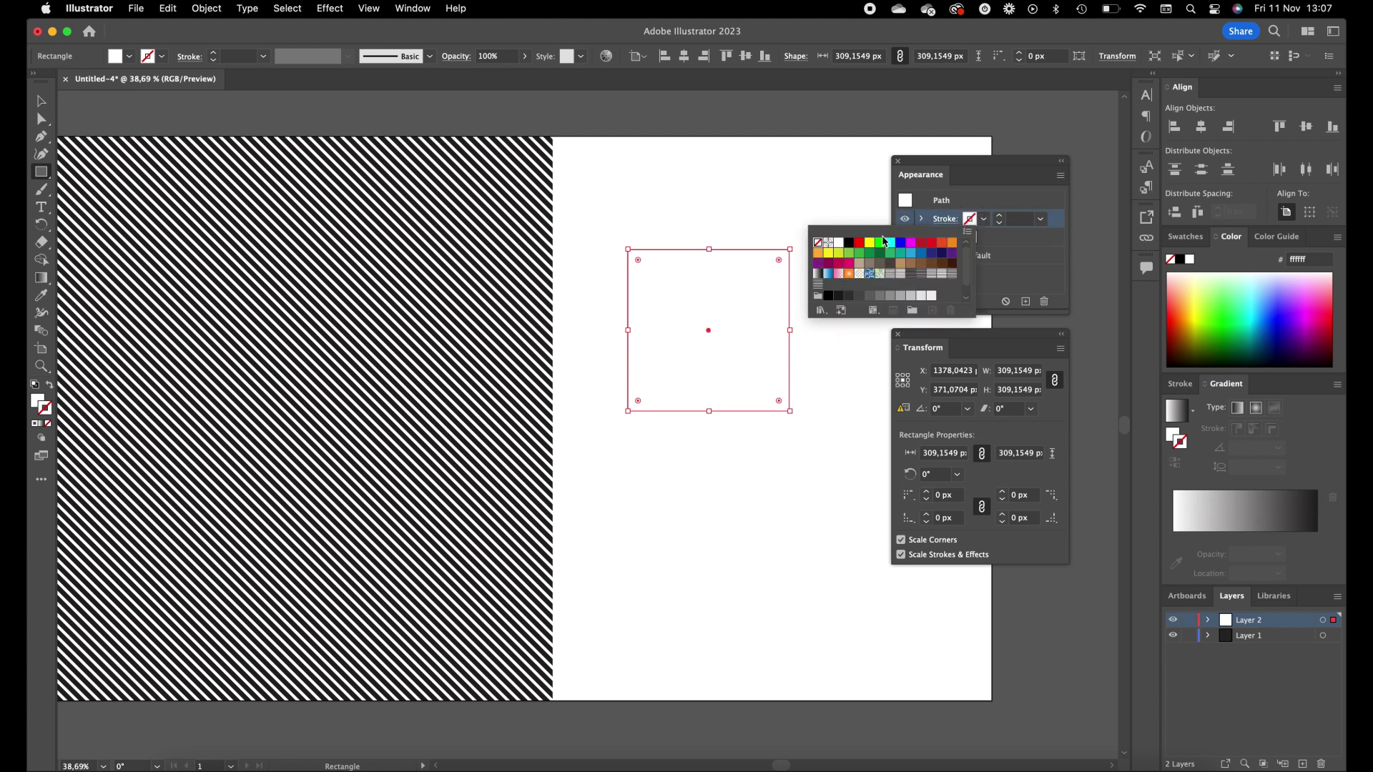
{"action": "left_click", "coordinate": [849, 245]}
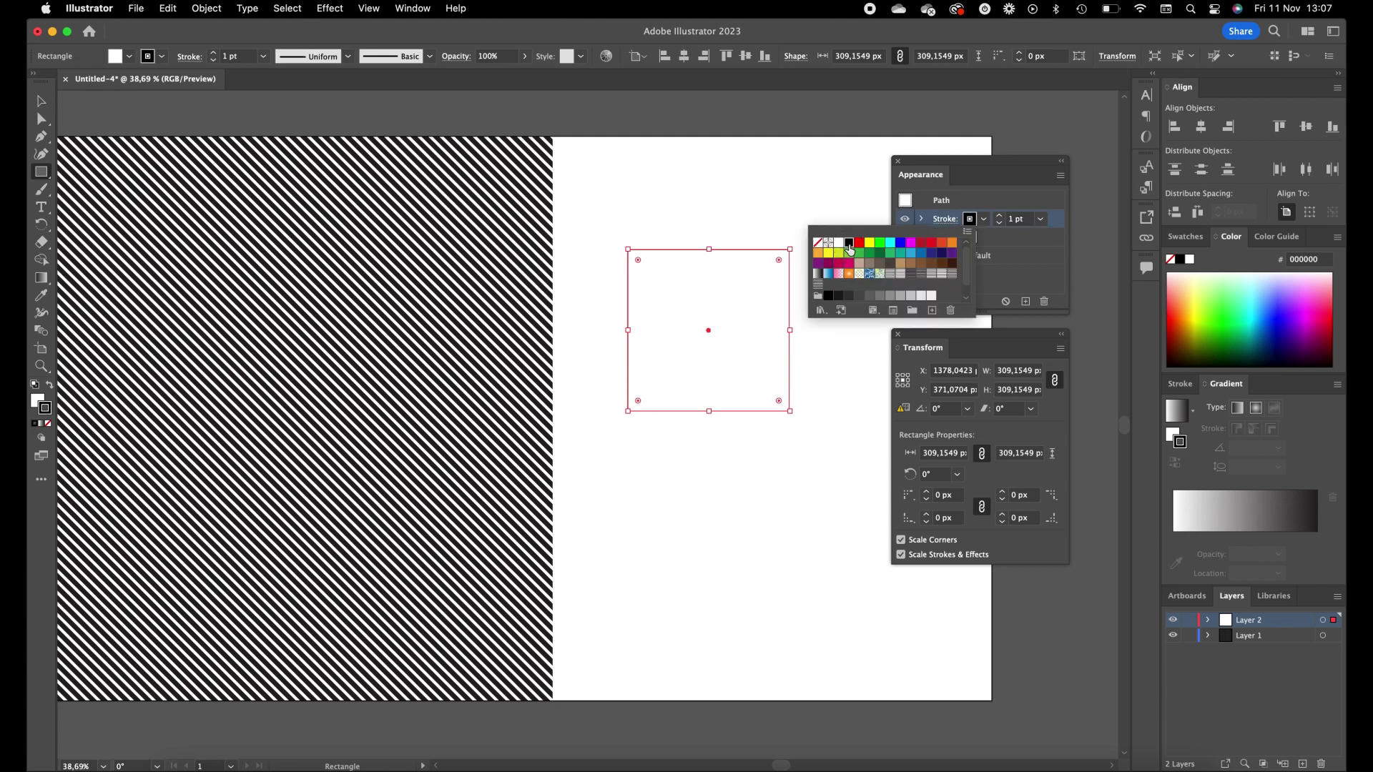
{"action": "double_click", "coordinate": [850, 247]}
{"action": "left_click", "coordinate": [755, 520]}
Step: Set the small square's fill to None, keeping only its black outline
{"action": "left_click", "coordinate": [1023, 254]}
{"action": "left_click", "coordinate": [972, 239]}
{"action": "left_click", "coordinate": [971, 239]}
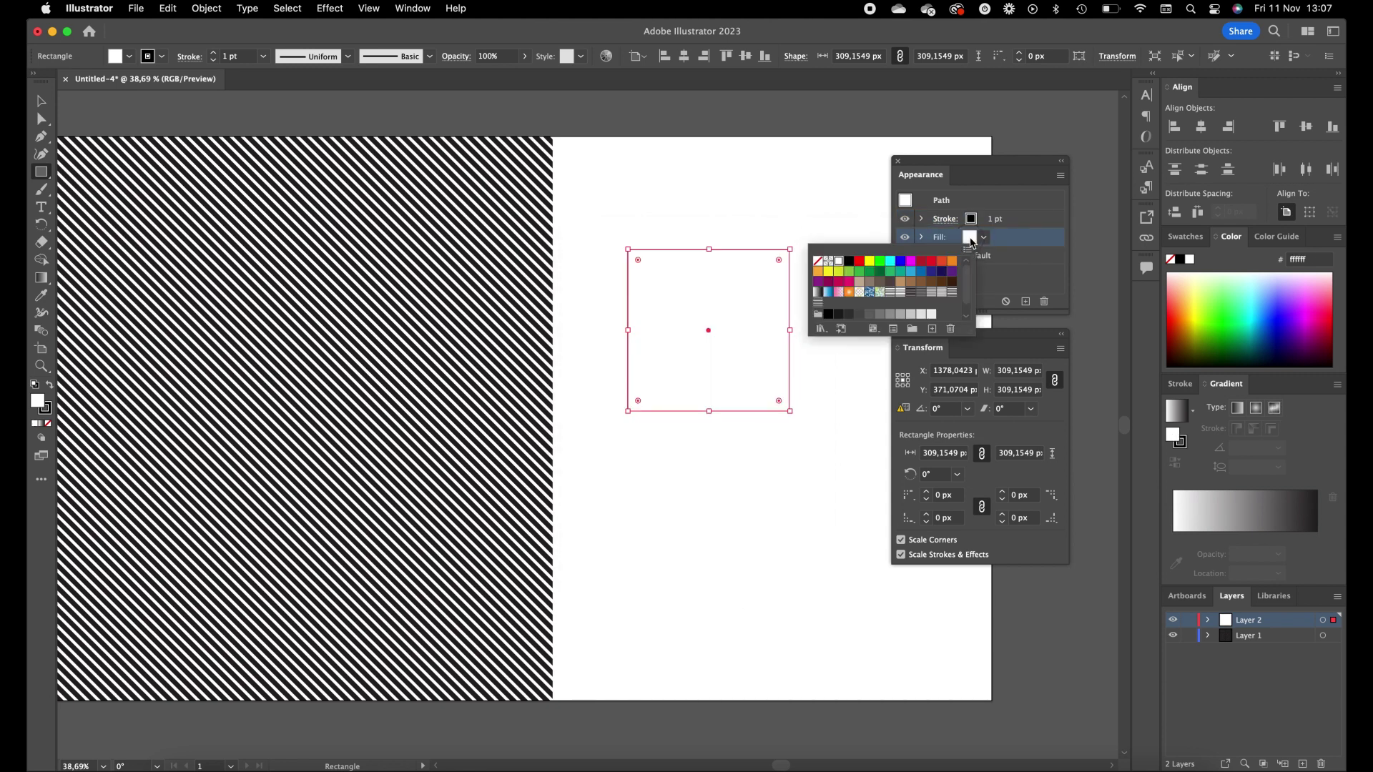
{"action": "left_click", "coordinate": [818, 263]}
Step: Split the outlined square into a grid of 10 rows and 10 columns
{"action": "left_click", "coordinate": [41, 105]}
{"action": "left_click_drag", "start_coordinate": [611, 226], "coordinate": [662, 277]}
{"action": "left_click", "coordinate": [206, 8]}
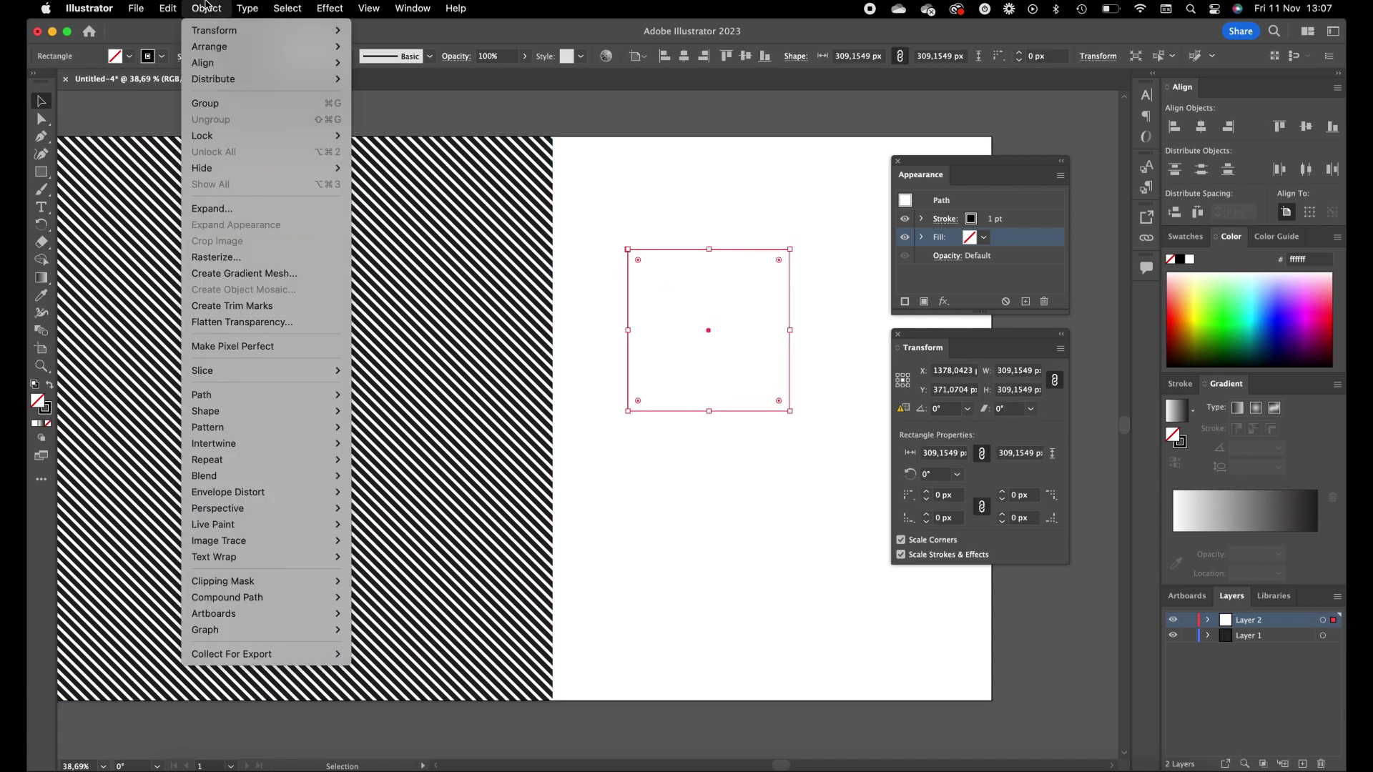
{"action": "mouse_move", "coordinate": [265, 394]}
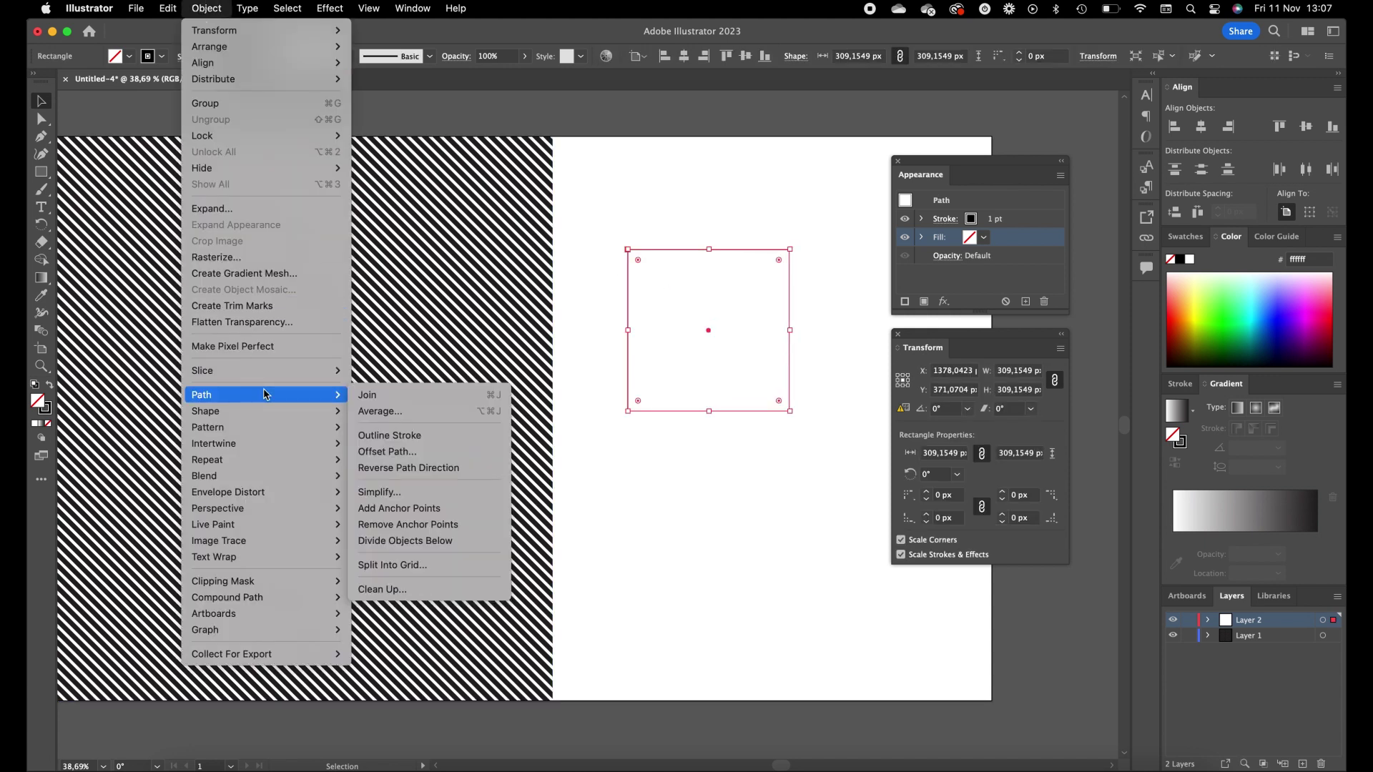
{"action": "left_click", "coordinate": [379, 564]}
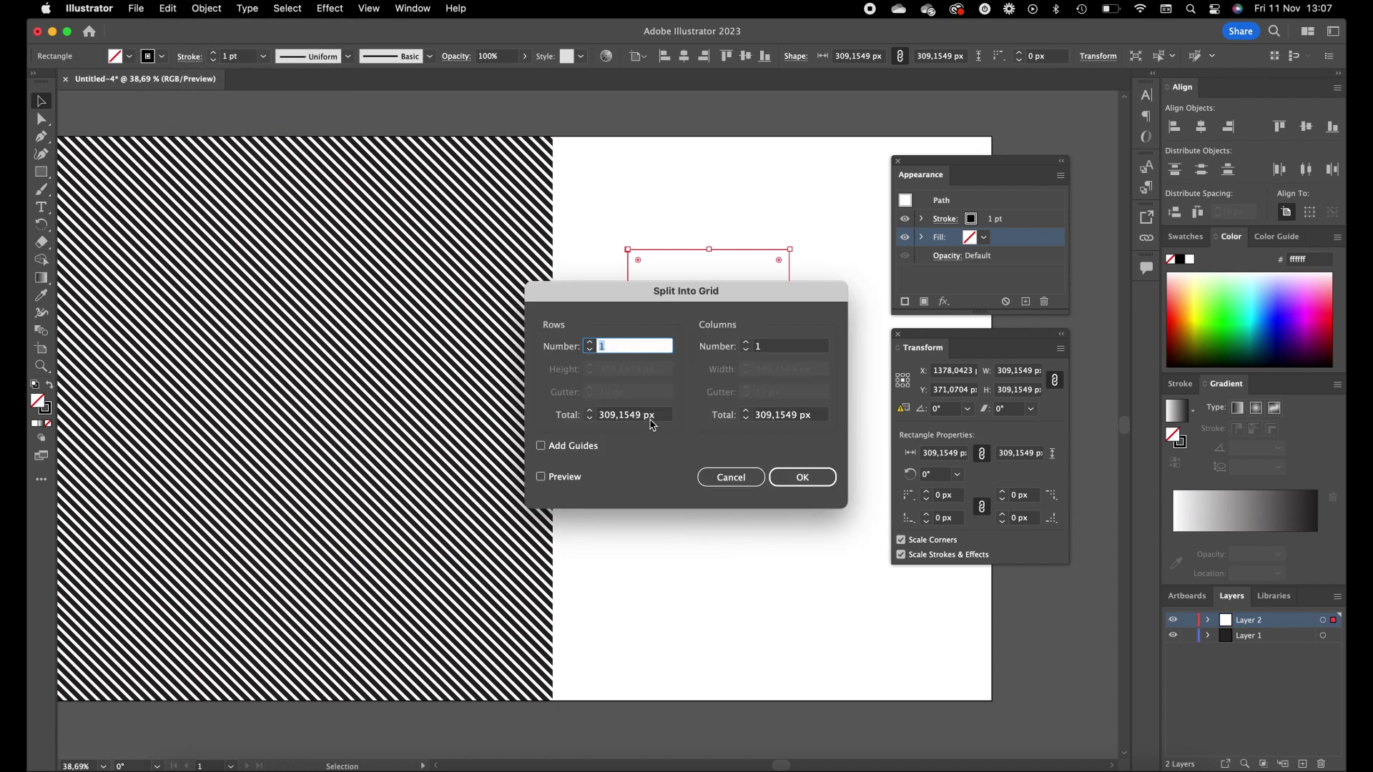
{"action": "key", "text": "shift+Up"}
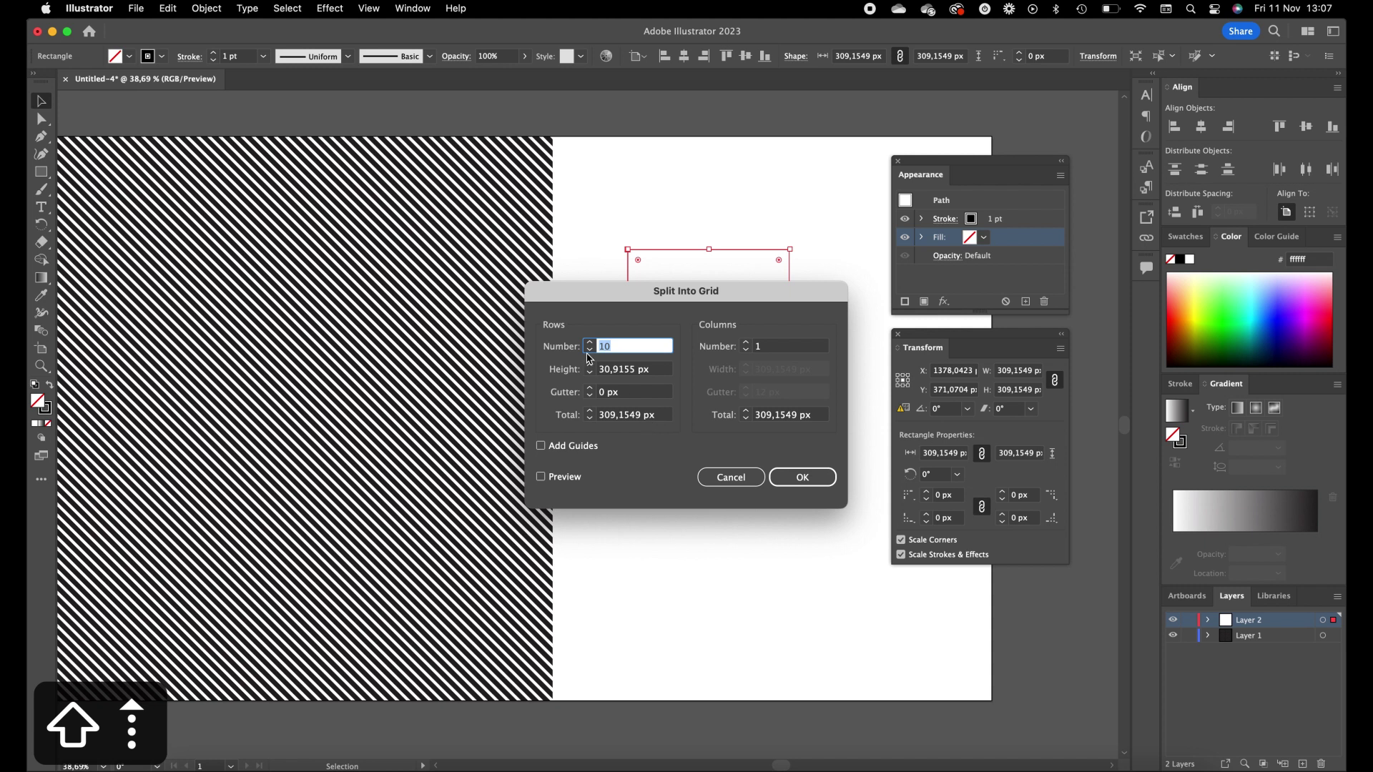
{"action": "left_click", "coordinate": [786, 346]}
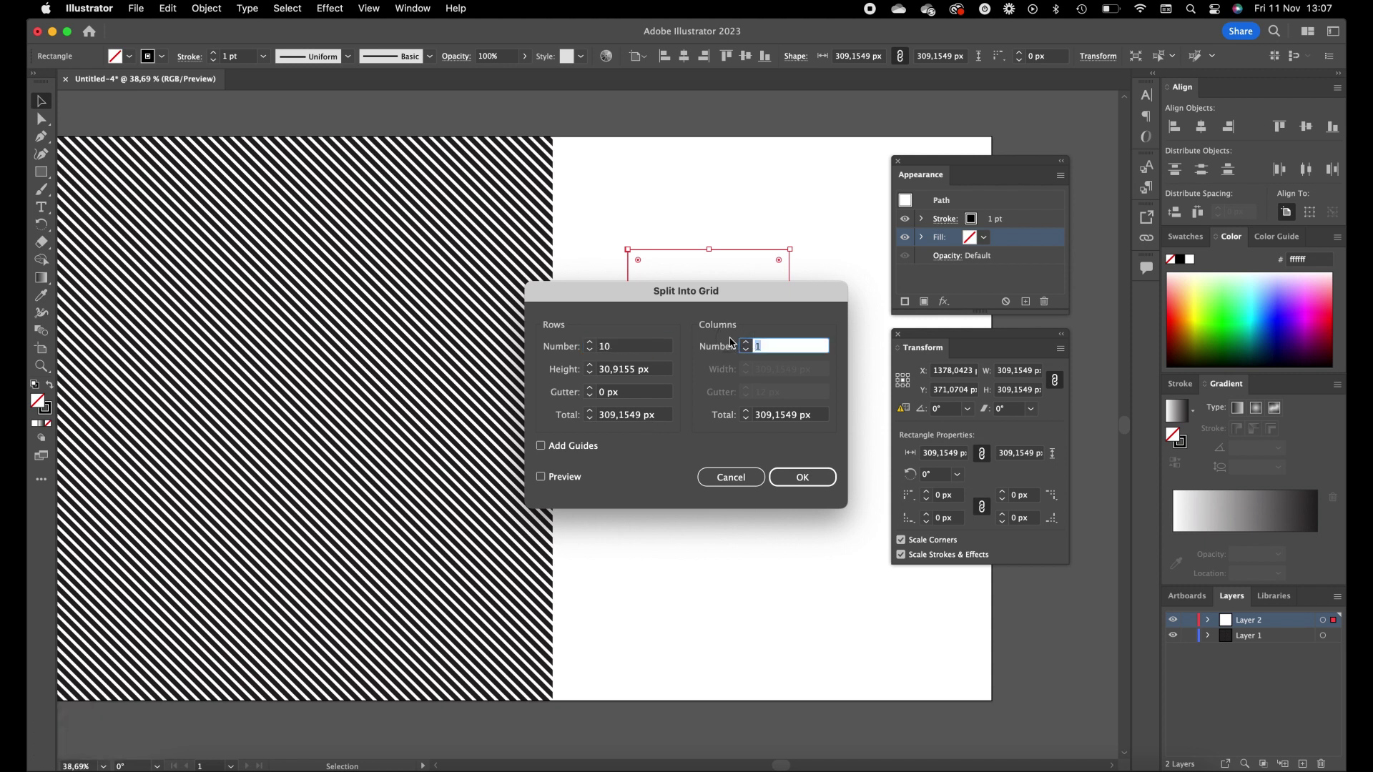
{"action": "key", "text": "shift+Up"}
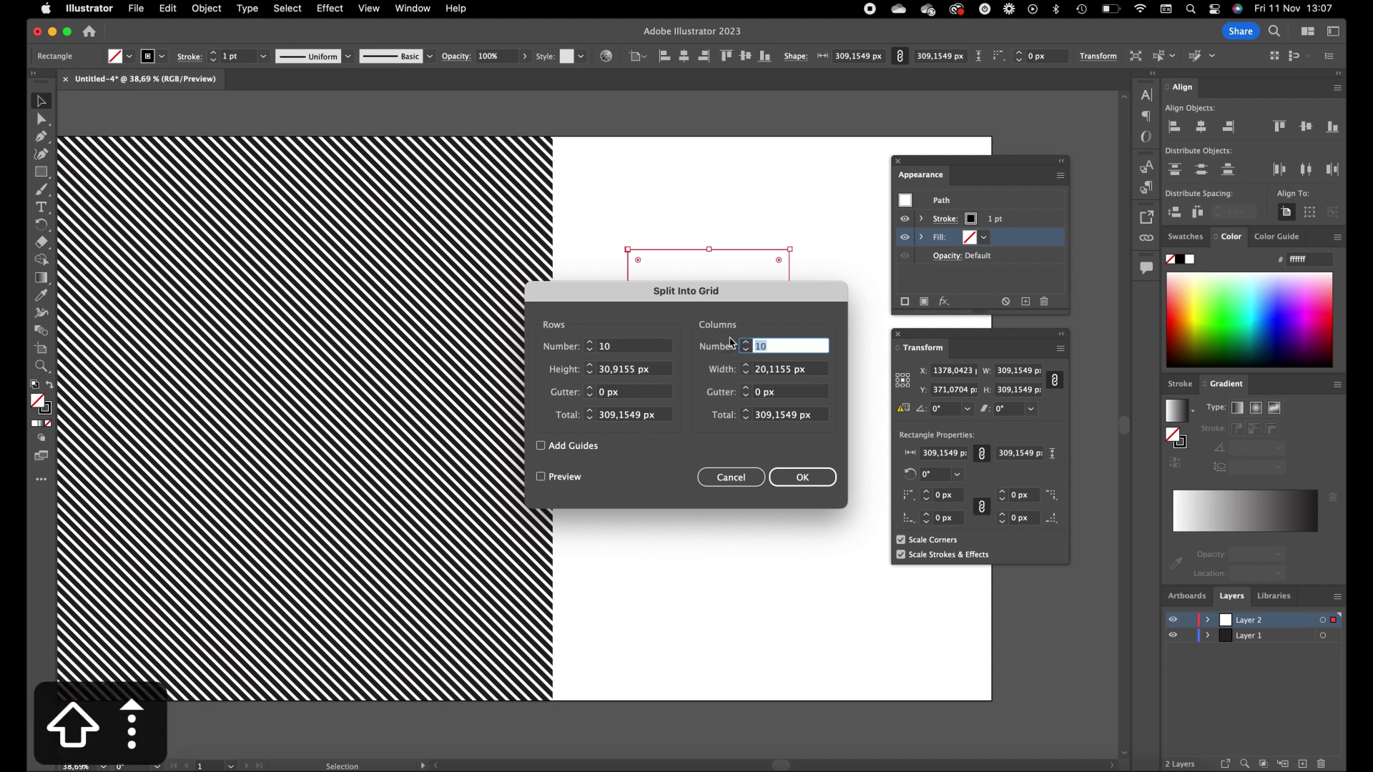
{"action": "left_click", "coordinate": [817, 484]}
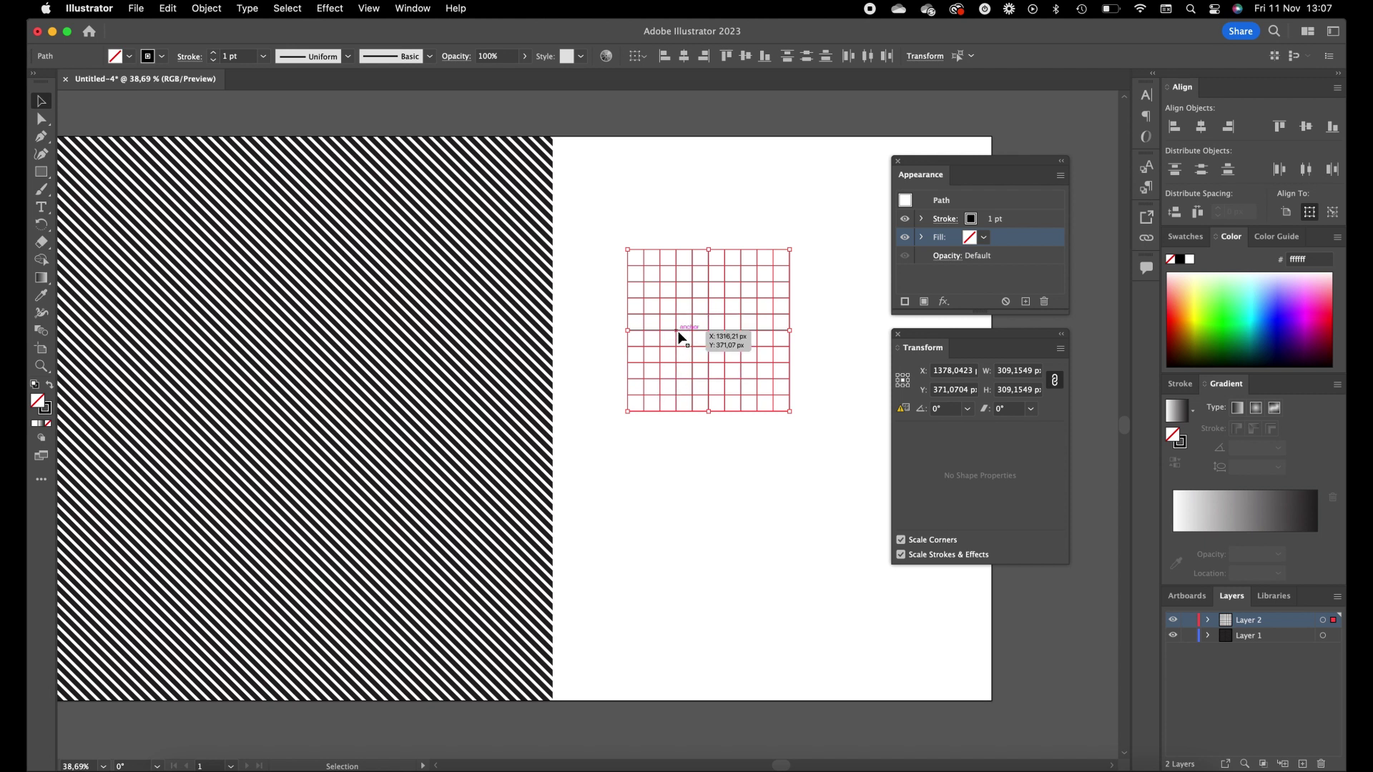
Step: Duplicate the grid directly below the original and lock Layer 2
{"action": "left_click_drag", "start_coordinate": [679, 336], "coordinate": [686, 491]}
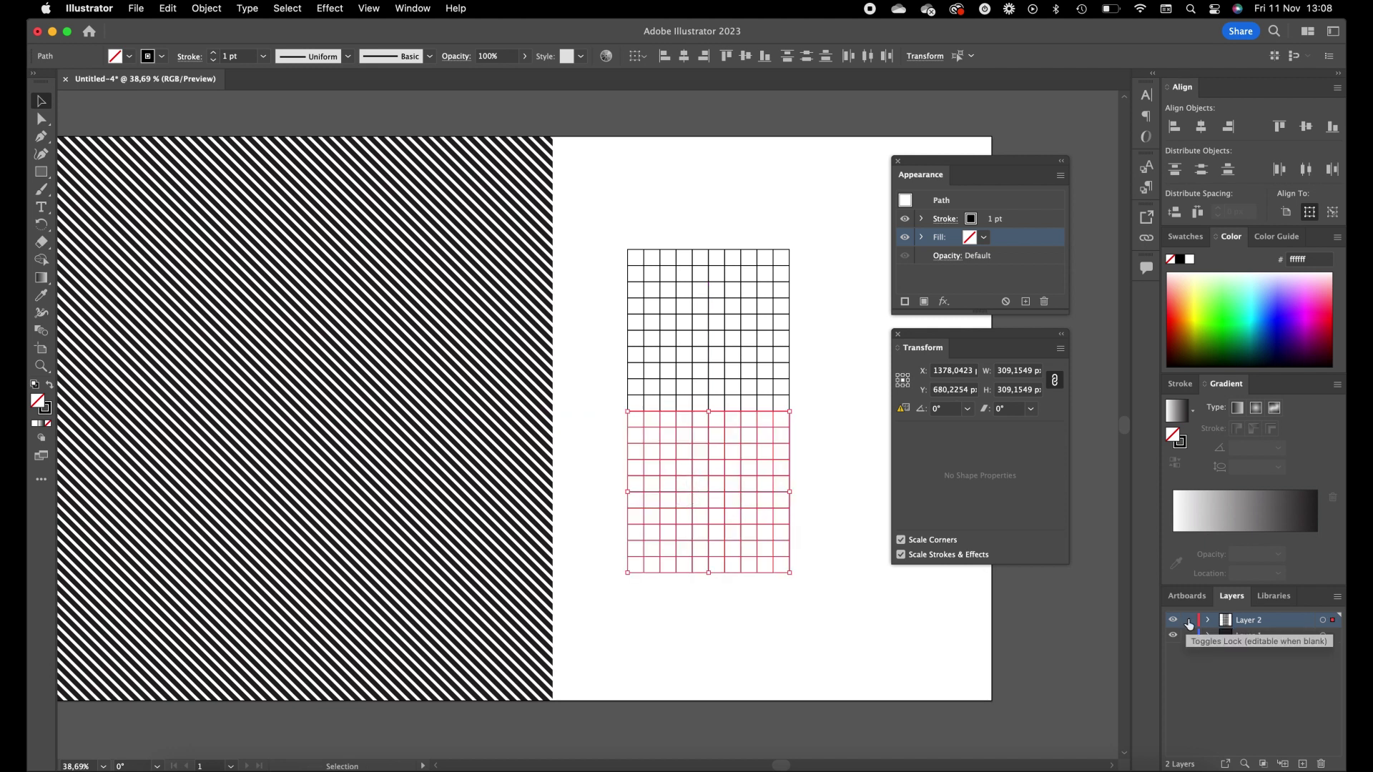
{"action": "left_click", "coordinate": [1190, 622]}
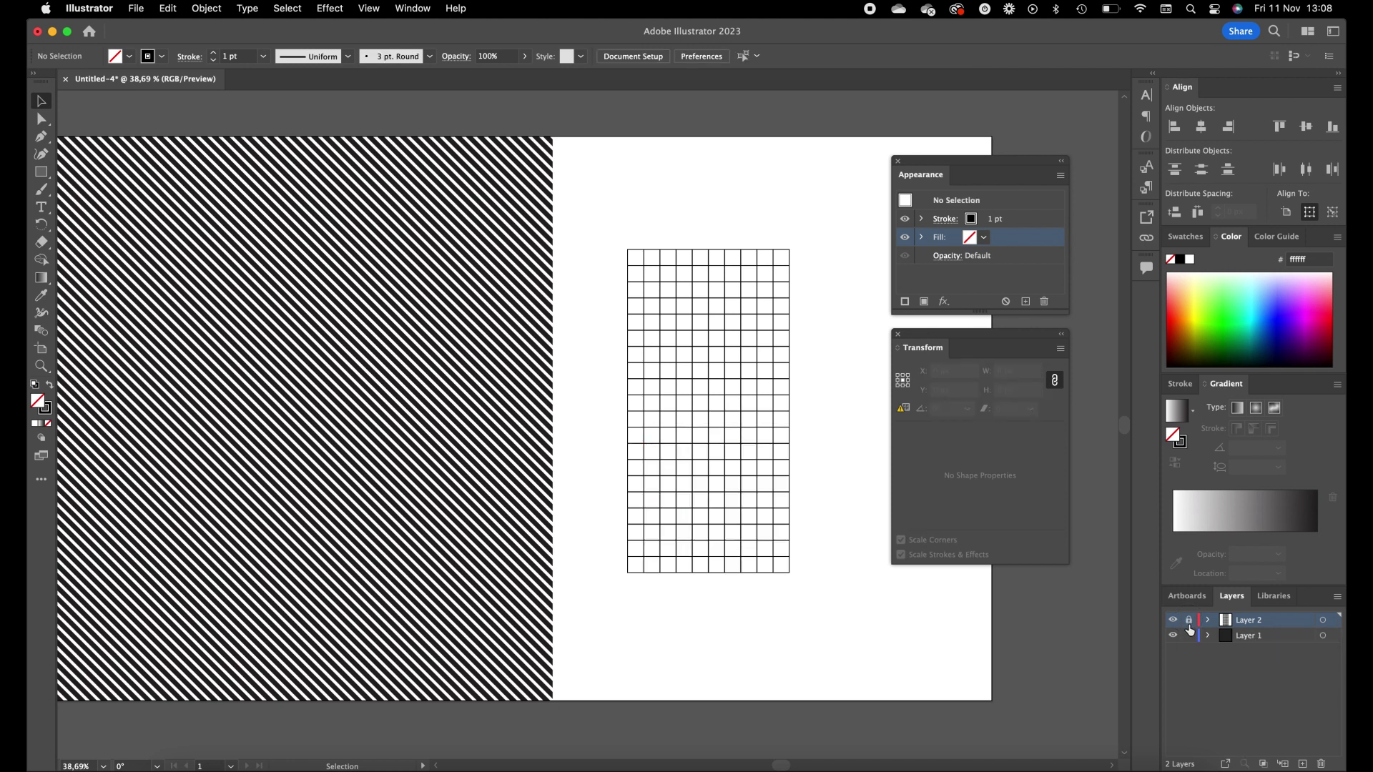
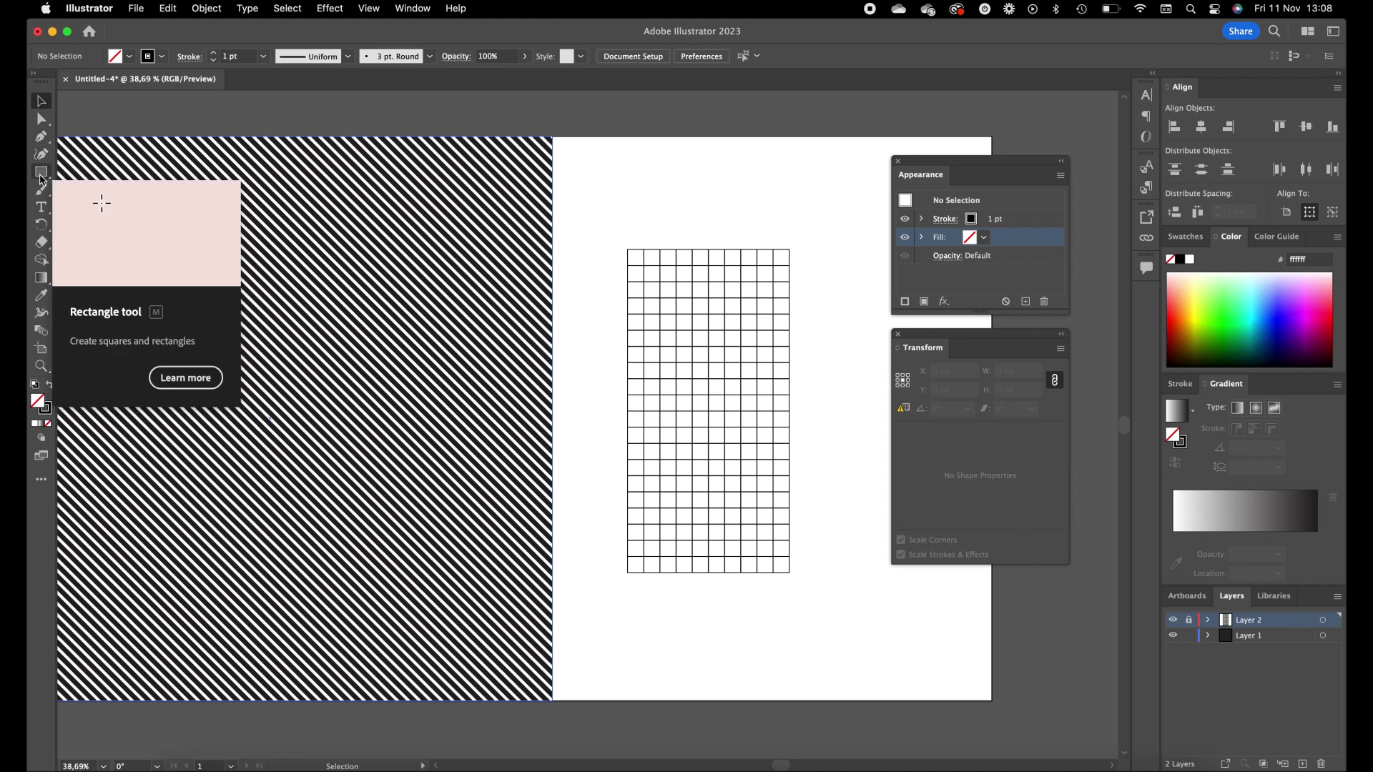
Step: On Layer 1, draw a rectangle of about 309 × 93 px over the grid's top three rows and set its stroke to 3 pt
{"action": "left_click", "coordinate": [41, 174]}
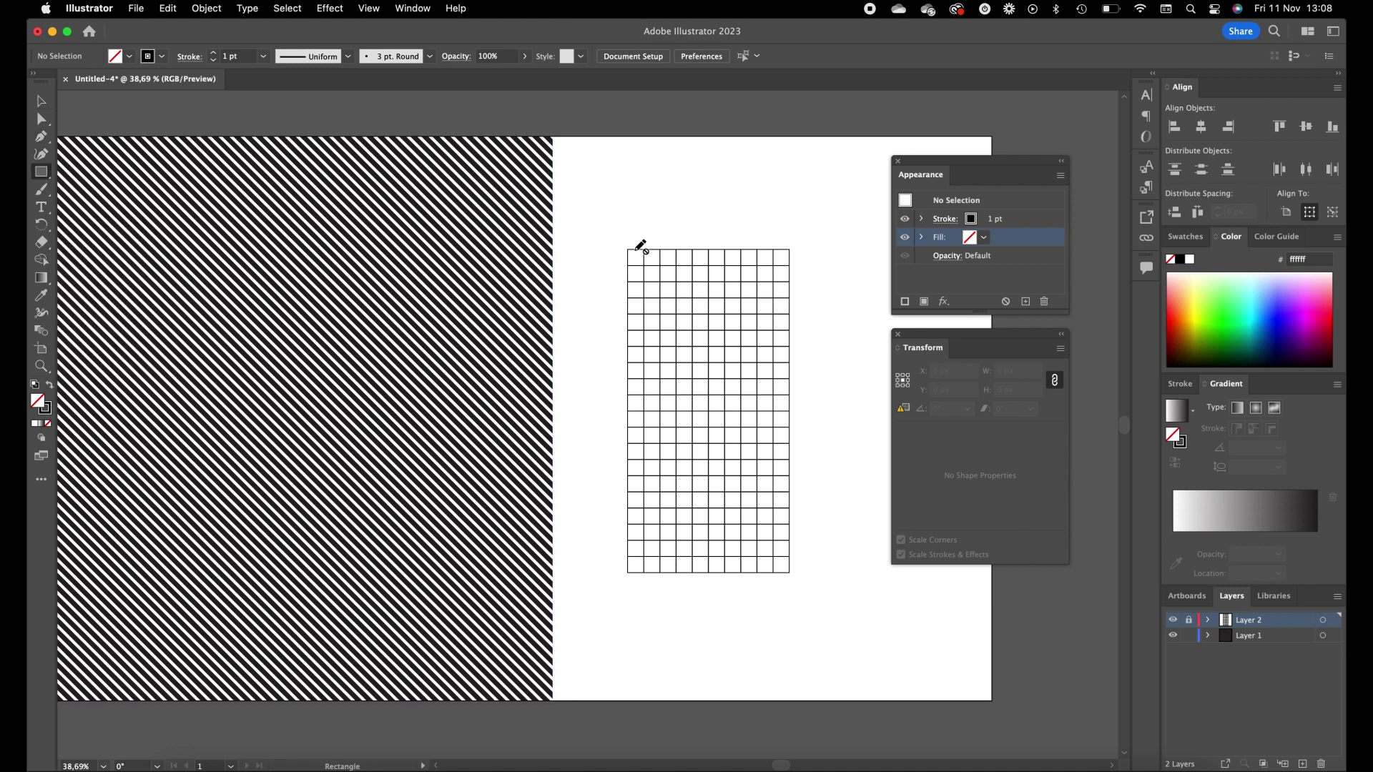
{"action": "left_click", "coordinate": [1252, 638]}
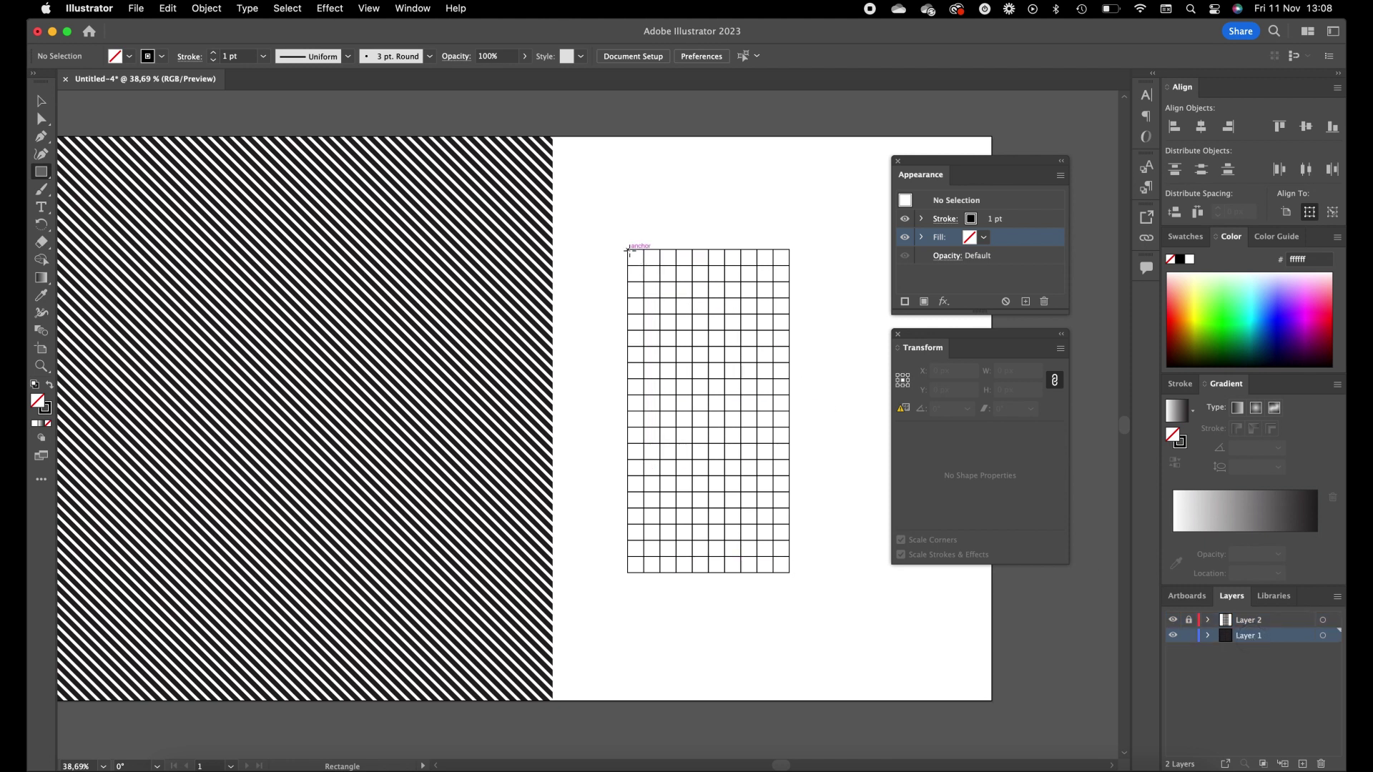
{"action": "left_click_drag", "start_coordinate": [627, 249], "coordinate": [787, 299]}
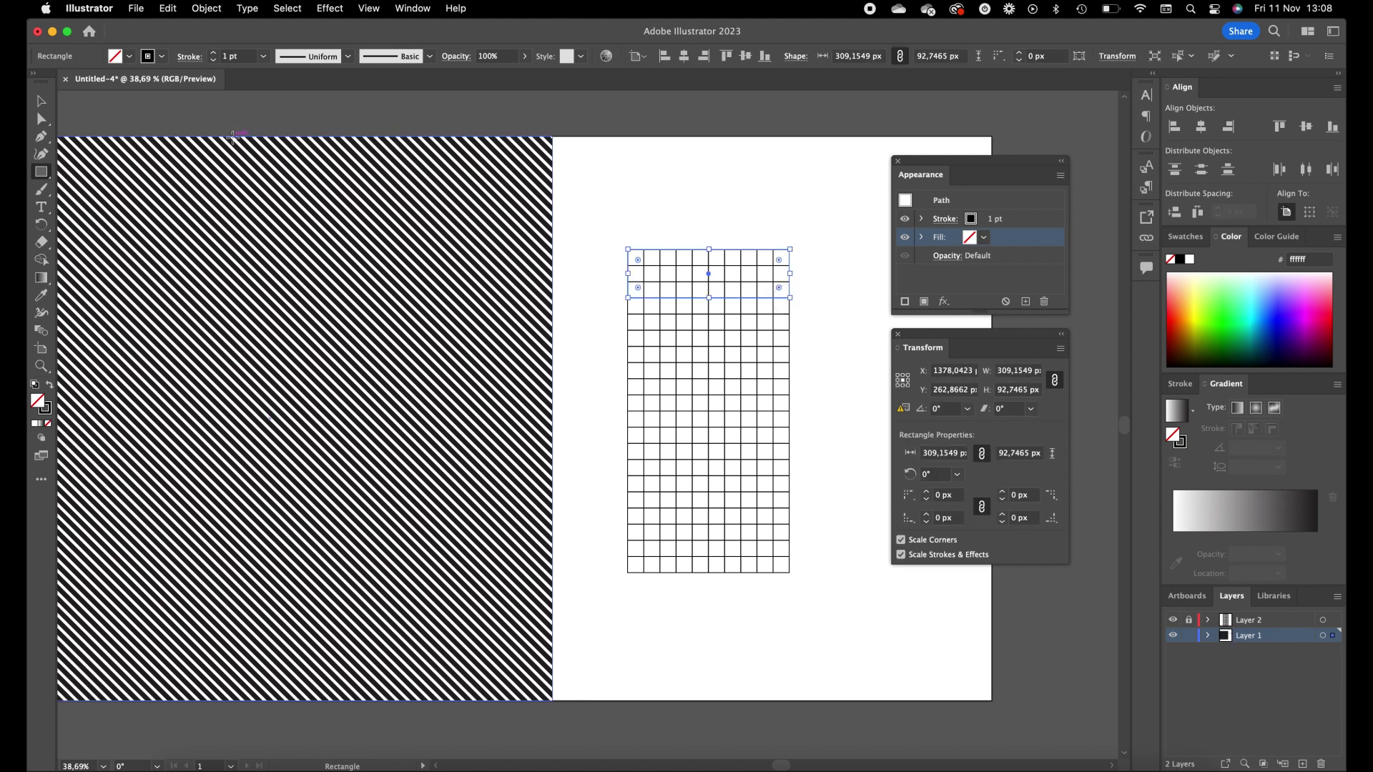
{"action": "left_click", "coordinate": [213, 52]}
{"action": "left_click", "coordinate": [213, 52]}
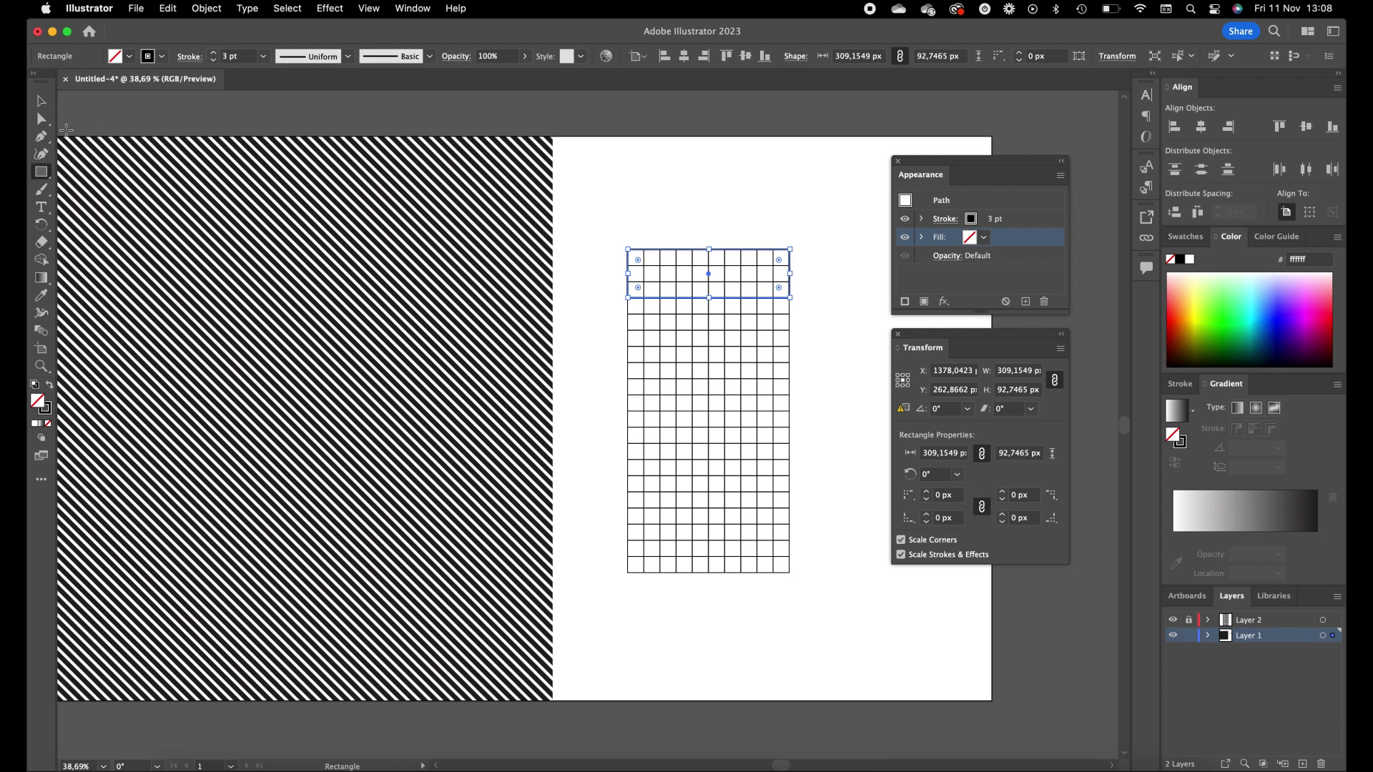
{"action": "left_click", "coordinate": [49, 103]}
{"action": "left_click", "coordinate": [660, 198]}
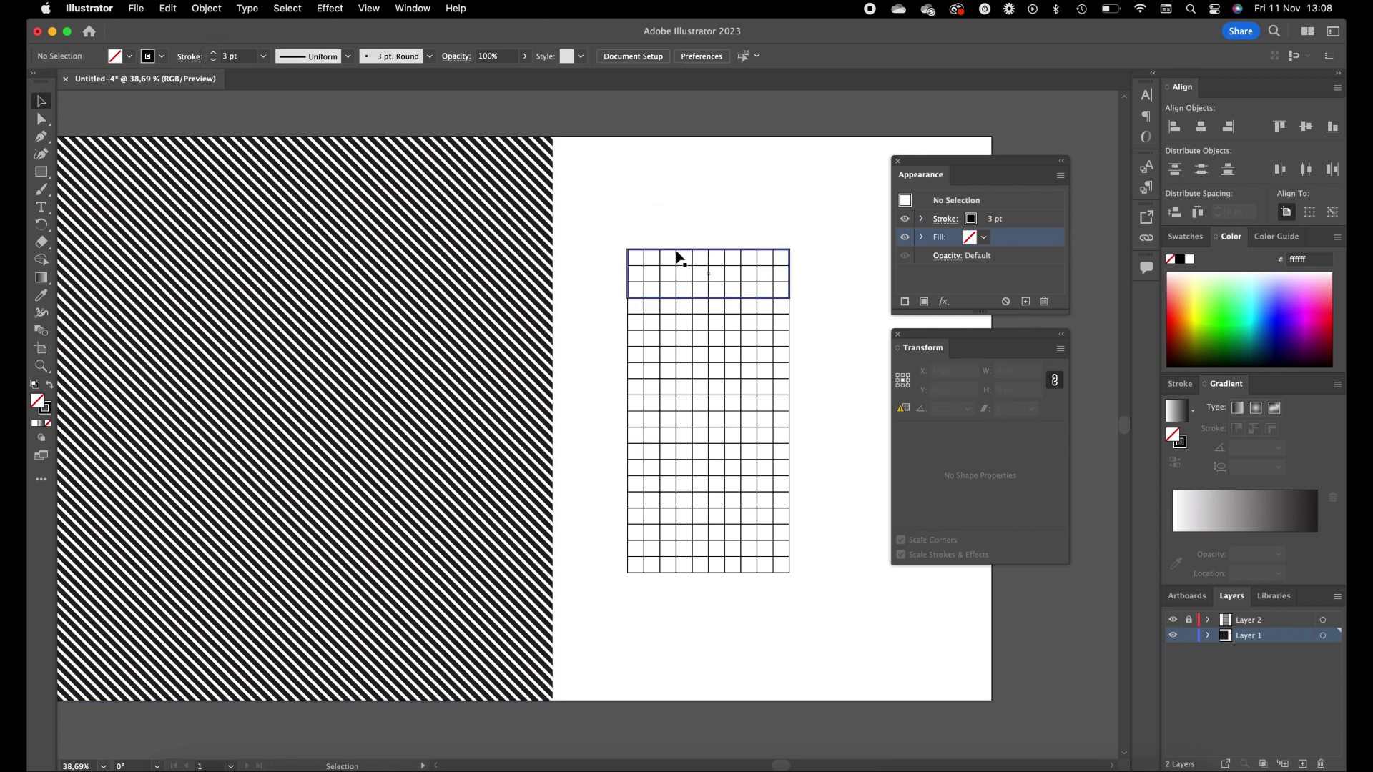
Step: Duplicate the bar downward onto grid rows 8–10 and 15–17, with one further copy between them
{"action": "mouse_move", "coordinate": [679, 255]}
{"action": "left_mouse_down"}
{"action": "mouse_move", "coordinate": [675, 291]}
{"action": "mouse_move", "coordinate": [680, 273]}
{"action": "left_mouse_up"}
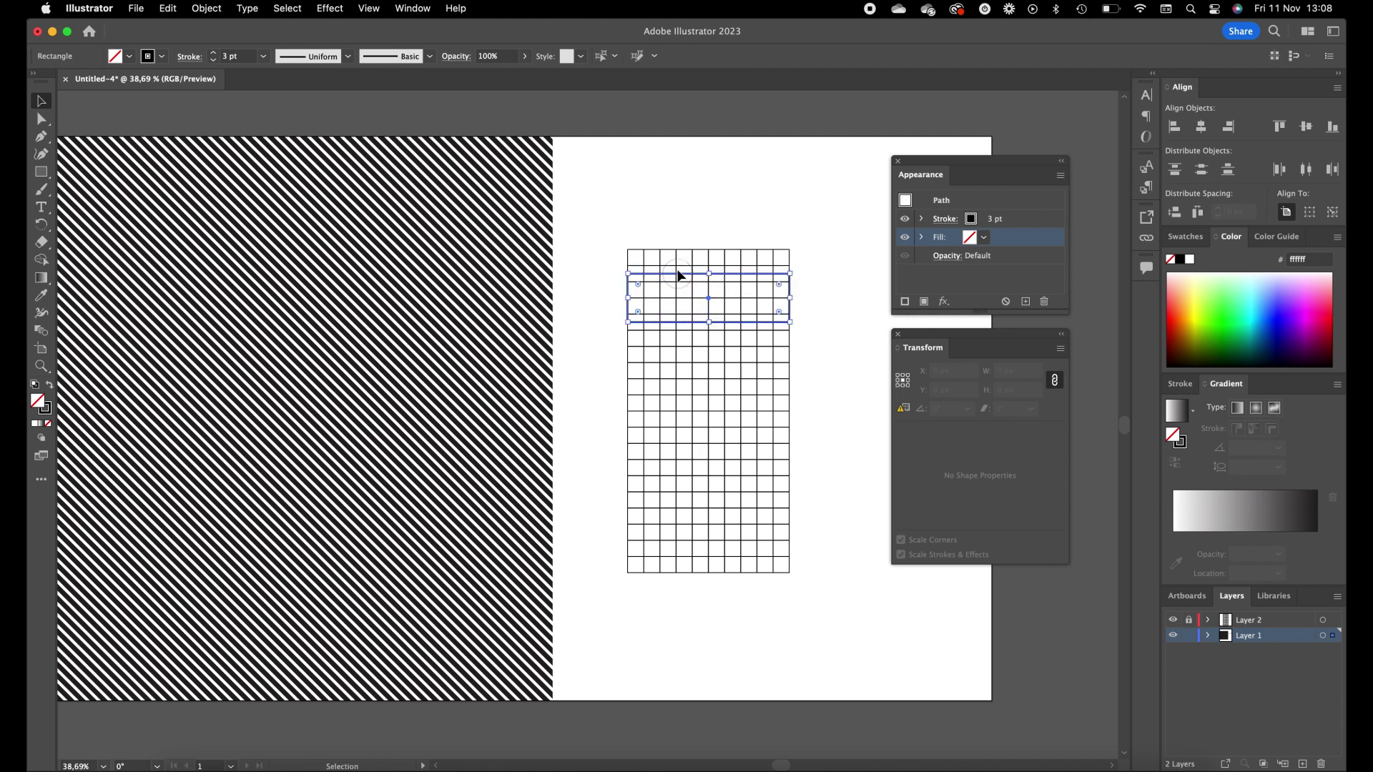
{"action": "key", "text": "super+z"}
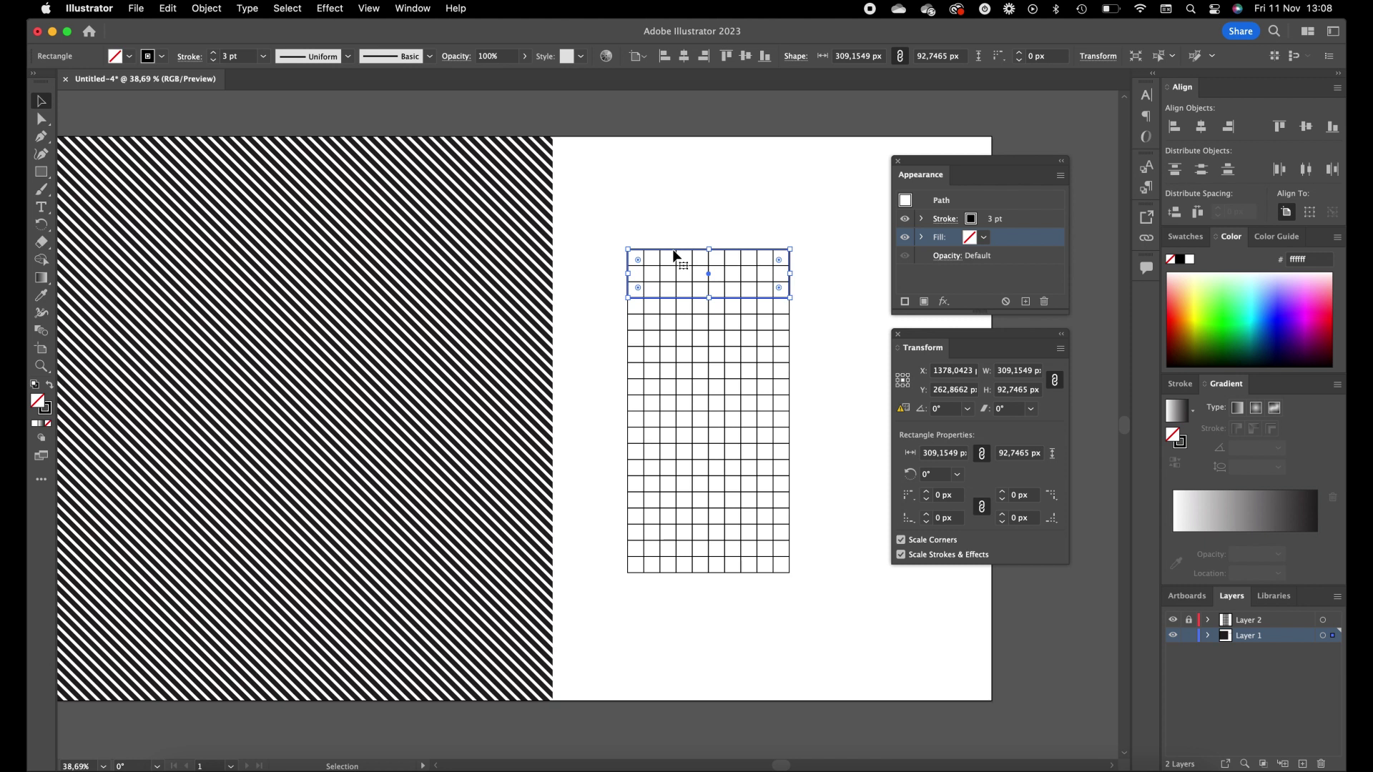
{"action": "left_click_drag", "start_coordinate": [674, 254], "coordinate": [650, 450]}
{"action": "left_click", "coordinate": [606, 460]}
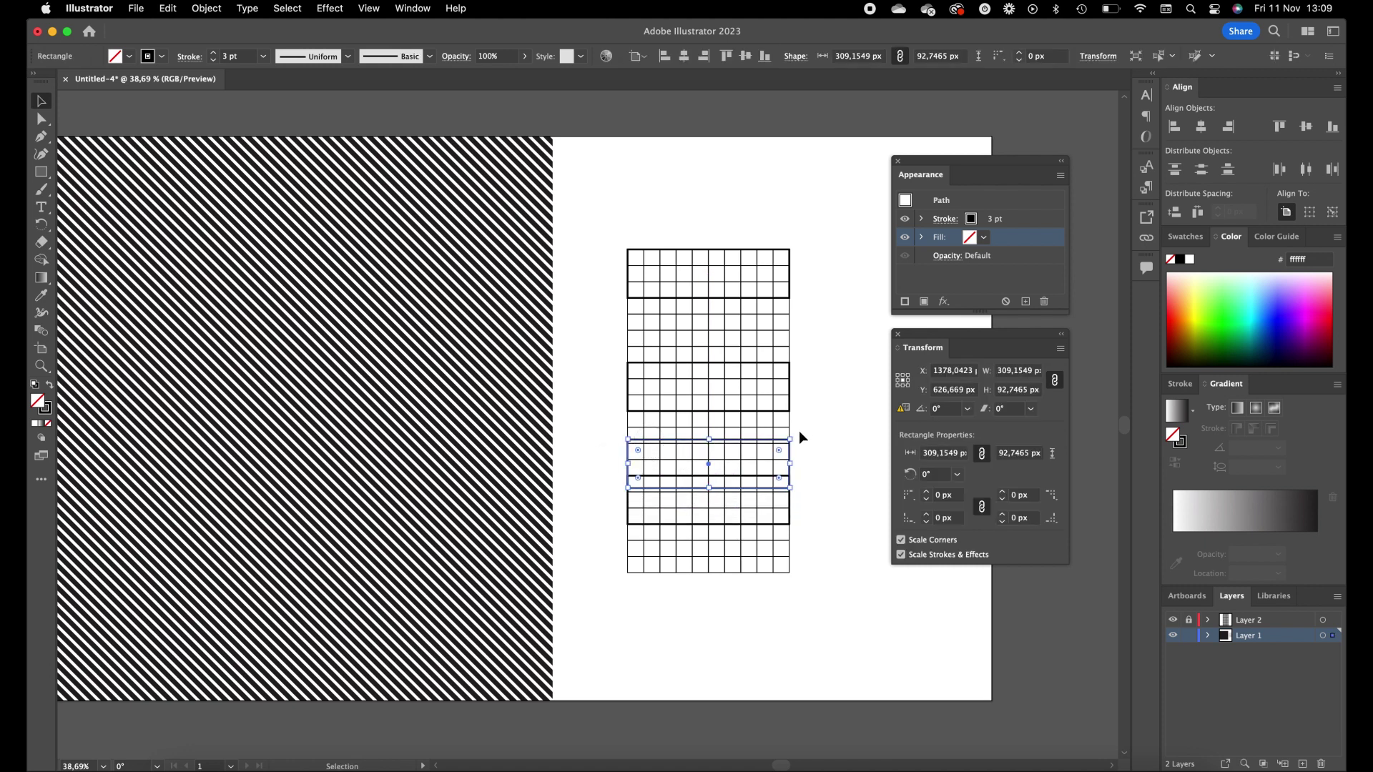
Step: Rotate the spare bar 90° and place it over the grid's last three columns, joining the middle and lower bars
{"action": "left_click_drag", "start_coordinate": [796, 437], "coordinate": [674, 384]}
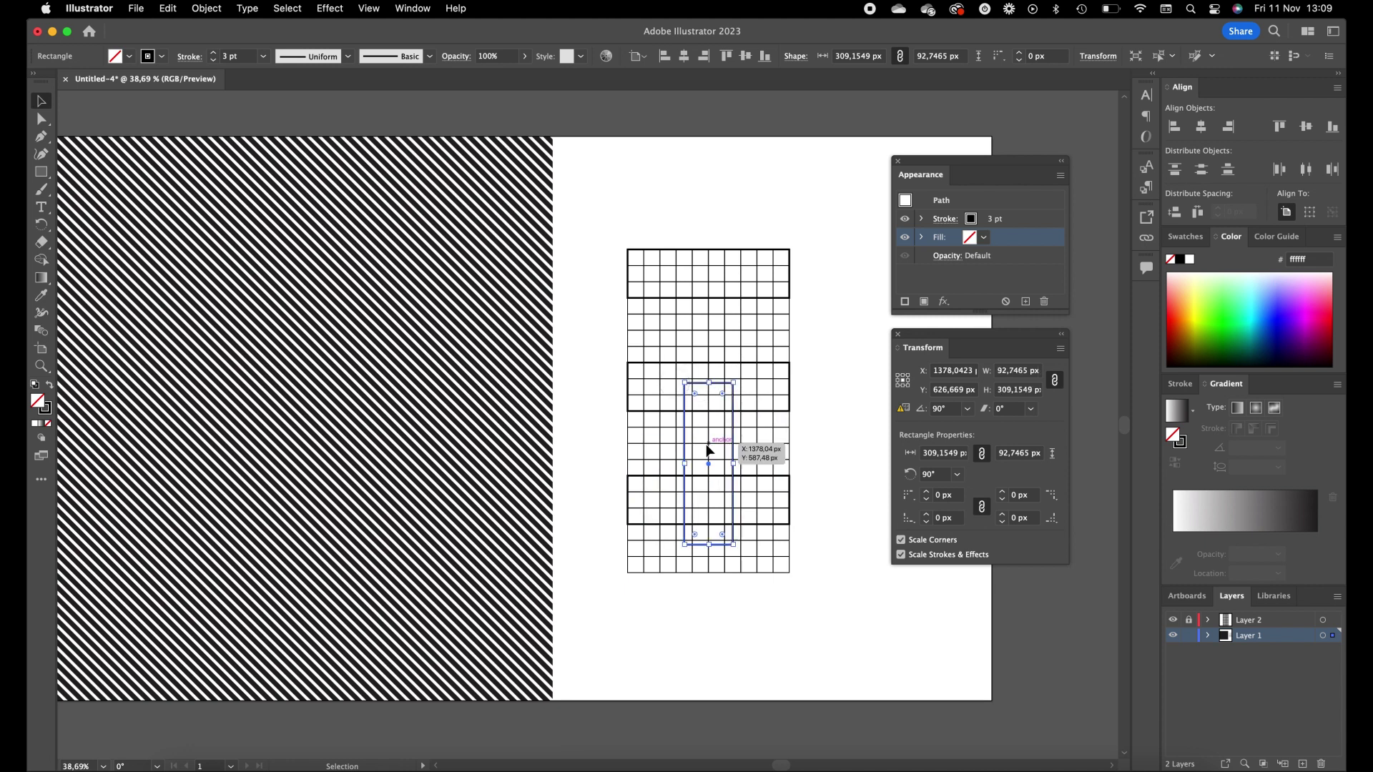
{"action": "left_click_drag", "start_coordinate": [710, 468], "coordinate": [765, 449]}
{"action": "left_click", "coordinate": [803, 432]}
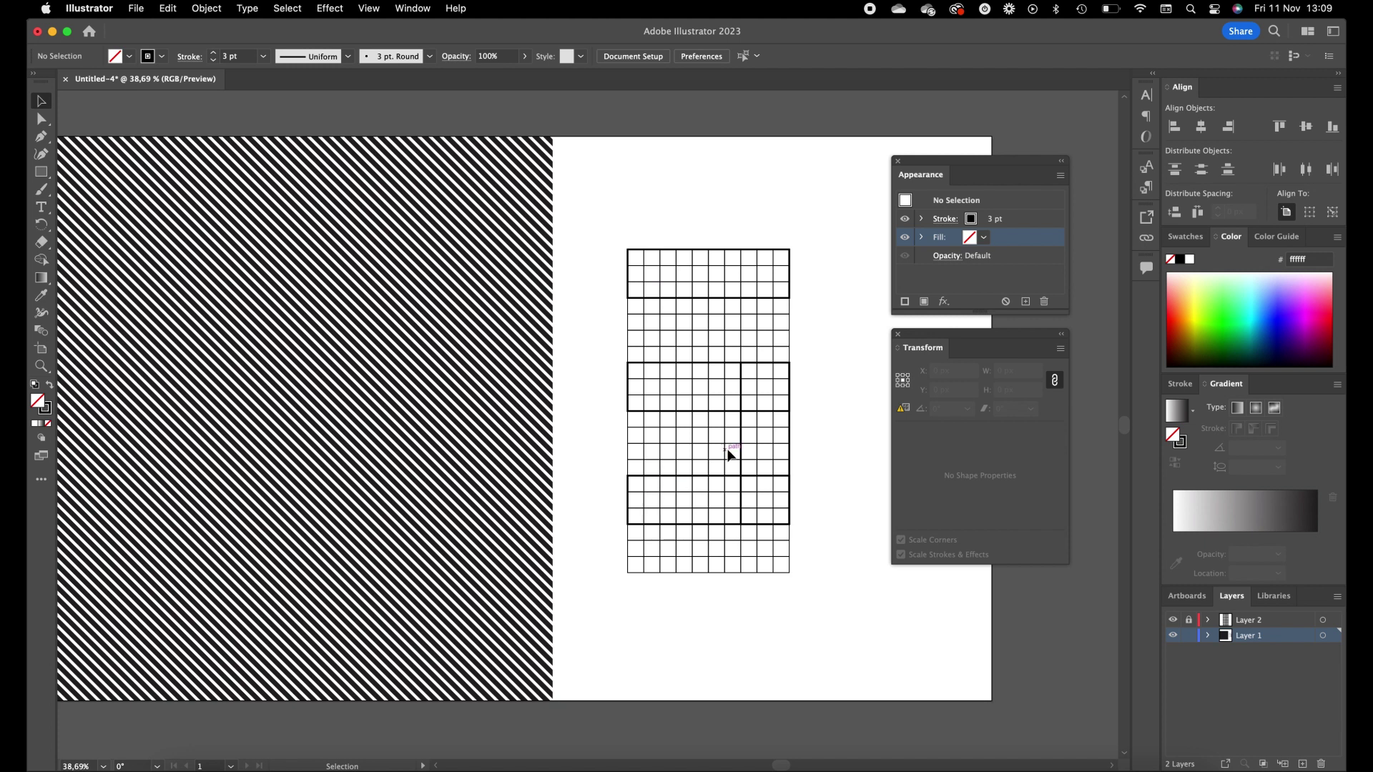
Step: Copy the vertical bar onto the grid's first three columns and stretch it to span from the top bar to the lower bar
{"action": "left_click_drag", "start_coordinate": [739, 440], "coordinate": [628, 440]}
{"action": "left_click_drag", "start_coordinate": [653, 364], "coordinate": [831, 585]}
Step: Select all the bars and merge them into a single number 6 with the Shape Builder tool
{"action": "left_click", "coordinate": [605, 230]}
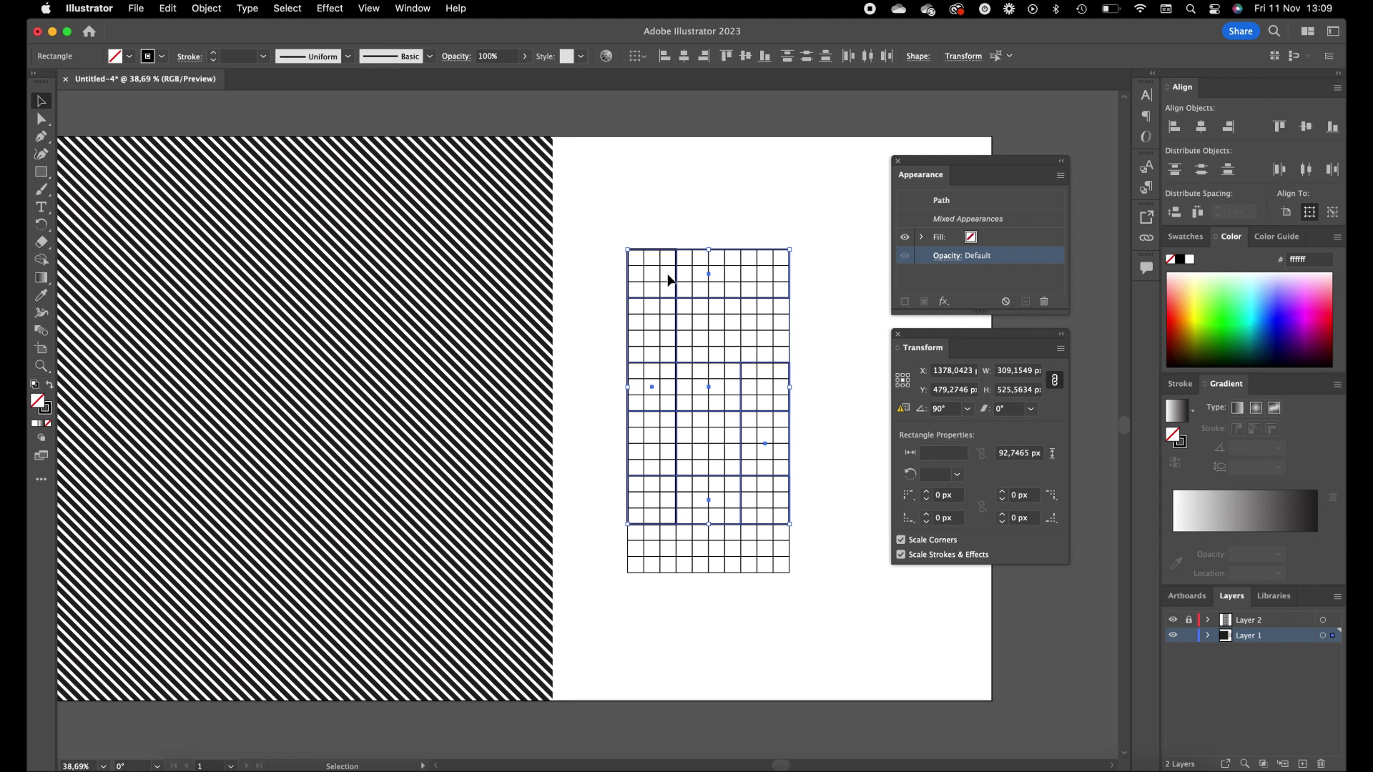
{"action": "key", "text": "shift+m"}
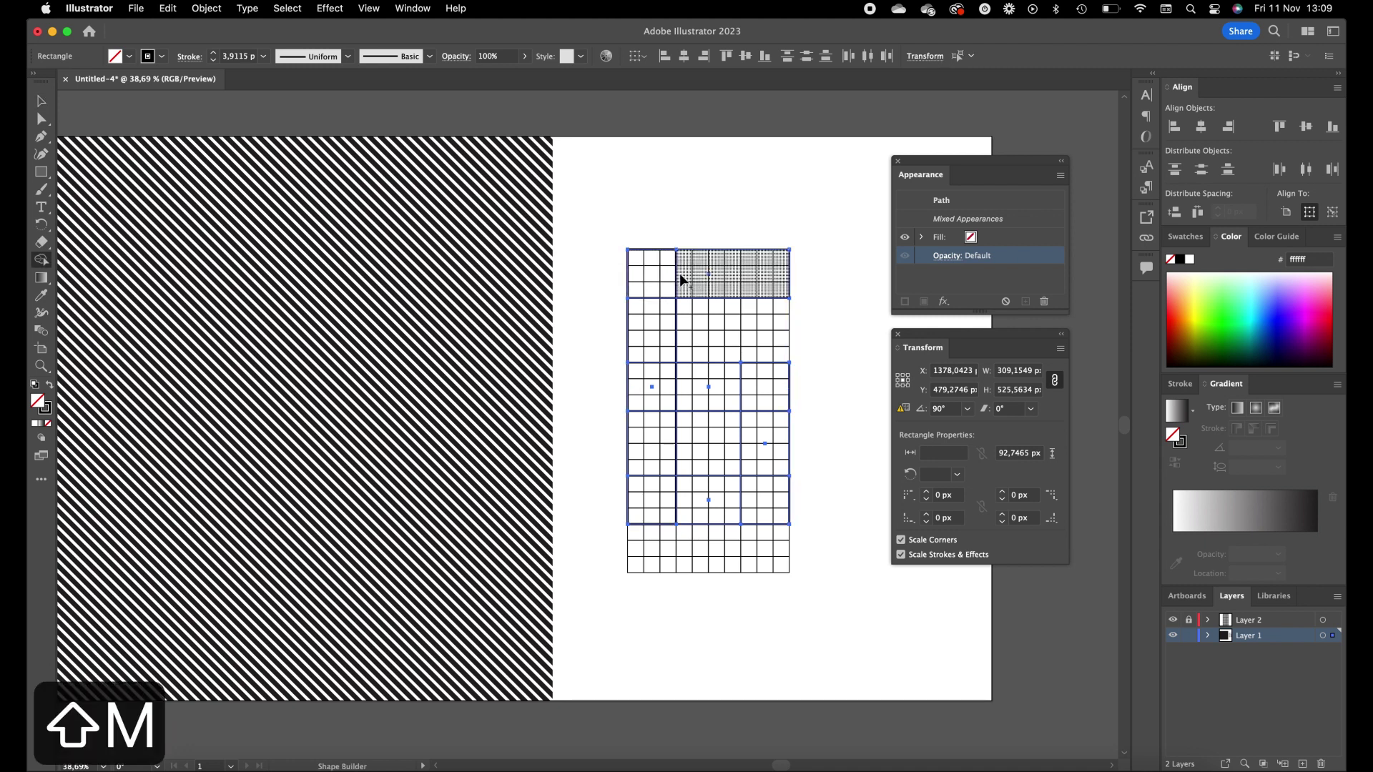
{"action": "mouse_move", "coordinate": [695, 279]}
{"action": "left_mouse_down"}
{"action": "mouse_move", "coordinate": [672, 270]}
{"action": "mouse_move", "coordinate": [644, 386]}
{"action": "mouse_move", "coordinate": [662, 496]}
{"action": "mouse_move", "coordinate": [754, 514]}
{"action": "mouse_move", "coordinate": [770, 441]}
{"action": "mouse_move", "coordinate": [739, 389]}
{"action": "mouse_move", "coordinate": [656, 383]}
{"action": "mouse_move", "coordinate": [672, 388]}
{"action": "left_mouse_up"}
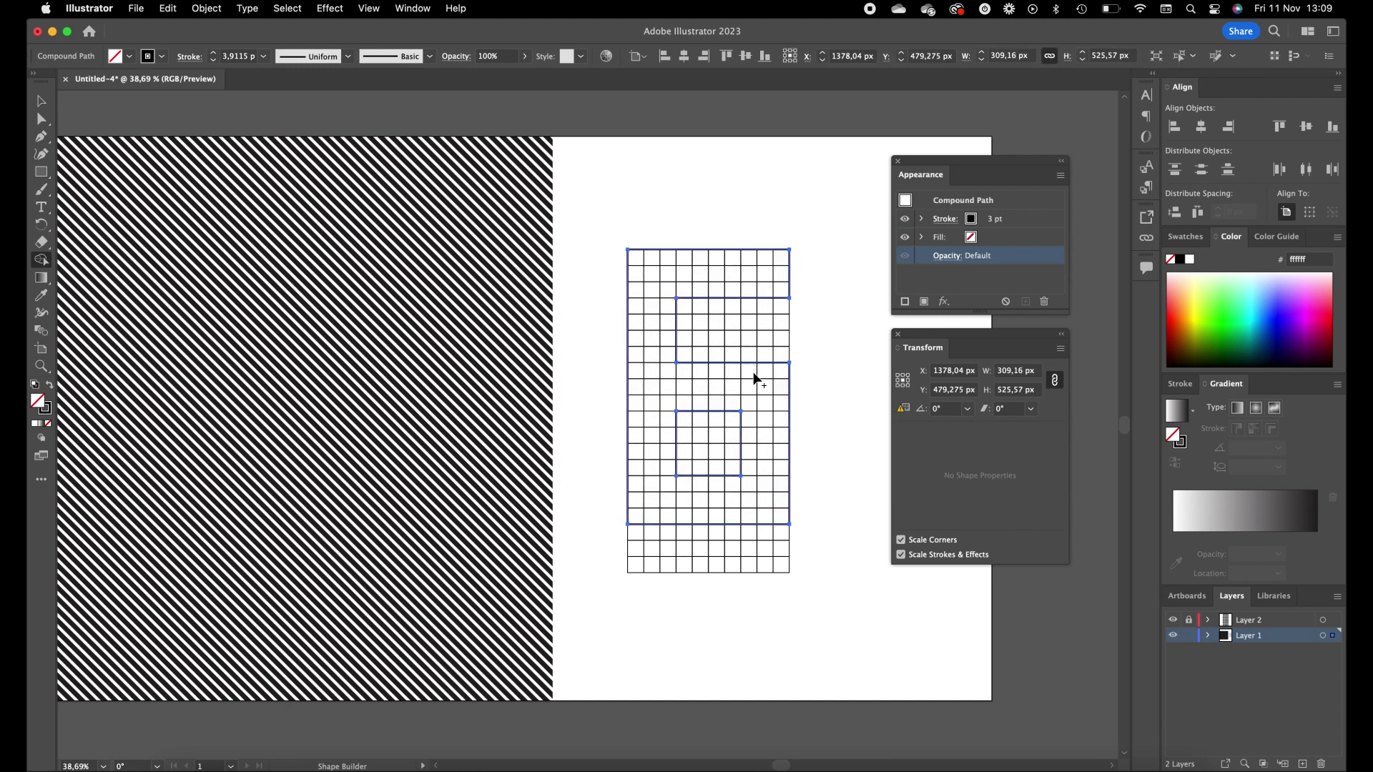
Step: Hide the grid layer and copy the large square's striped fill onto the 6 with the Eyedropper tool
{"action": "left_click", "coordinate": [41, 101]}
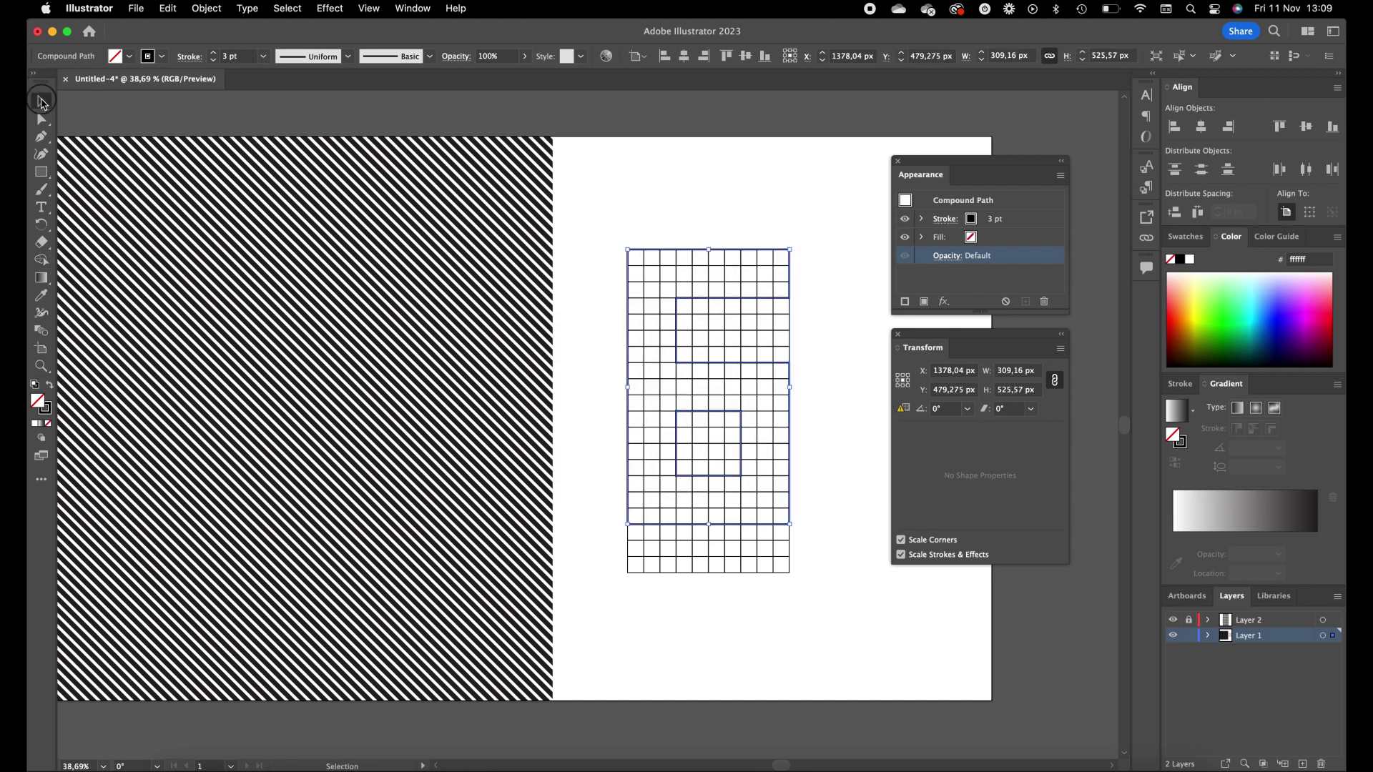
{"action": "left_click", "coordinate": [1173, 621]}
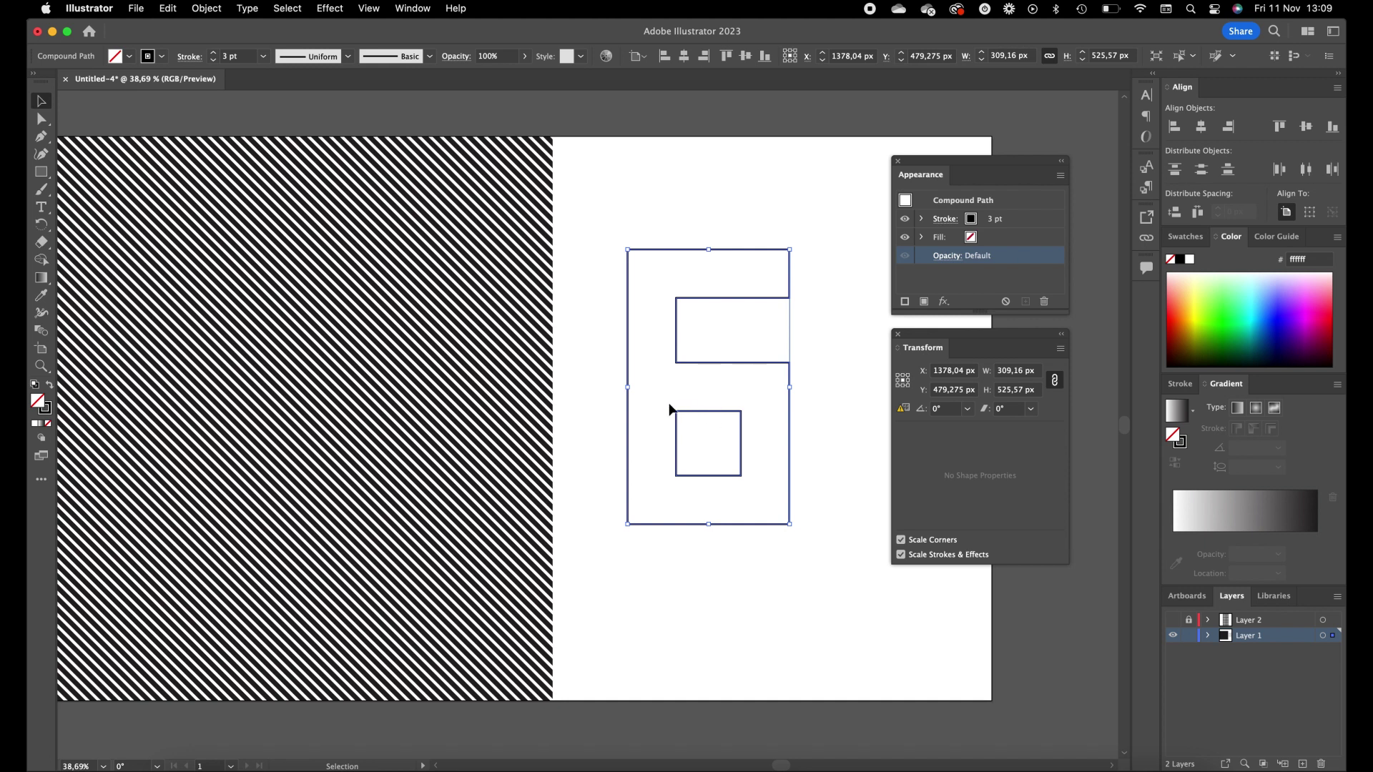
{"action": "left_click", "coordinate": [42, 299]}
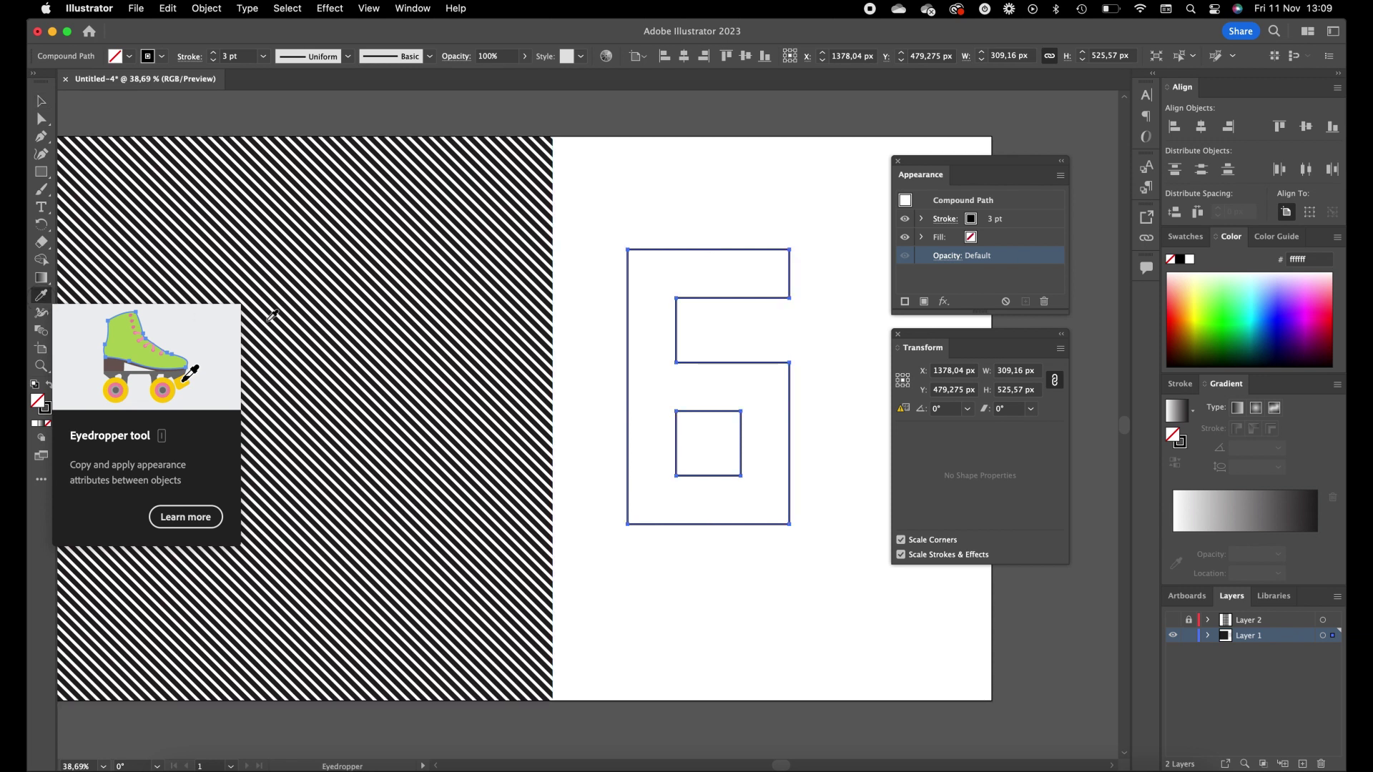
{"action": "left_click", "coordinate": [377, 327]}
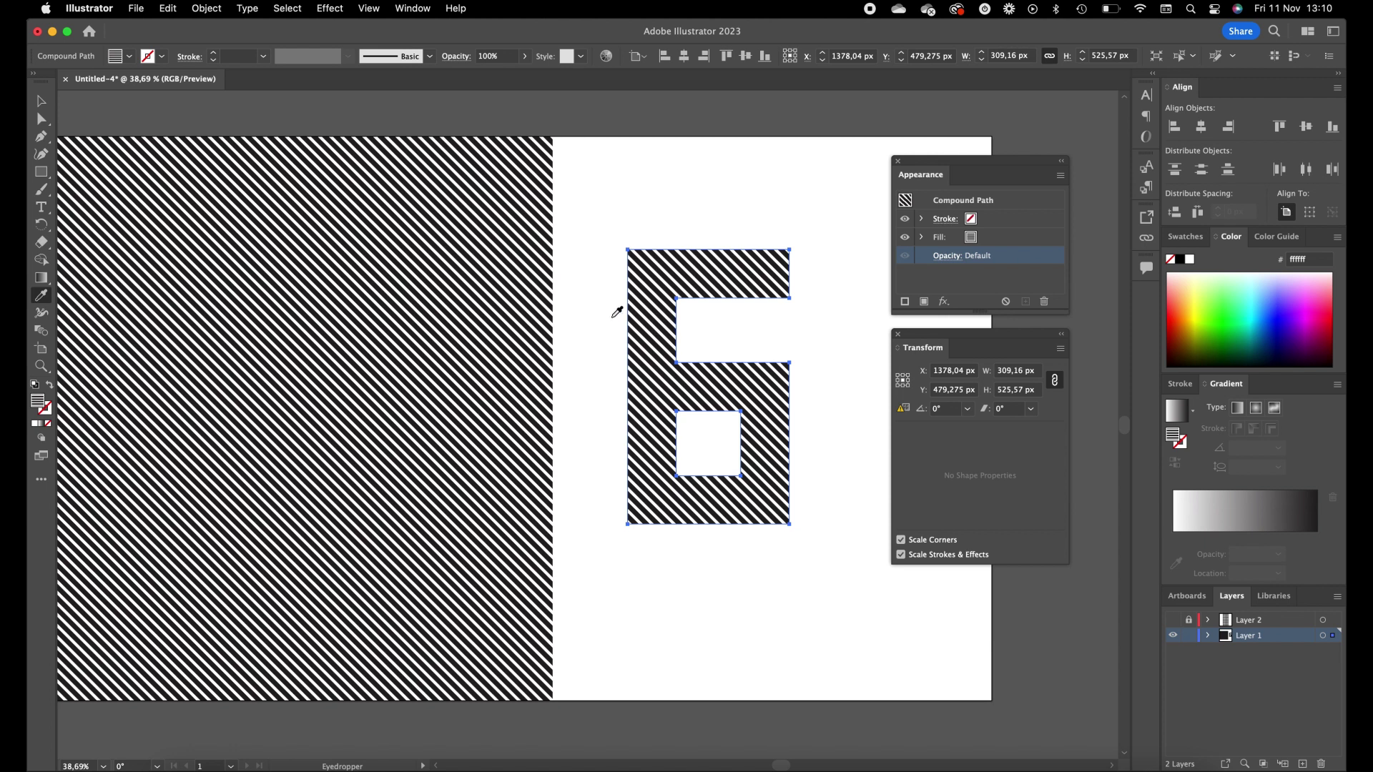
Step: Limit transforms to the object only and enlarge the 6 proportionally to about 390 × 664 px, shifting it slightly toward the striped square
{"action": "left_click", "coordinate": [41, 102]}
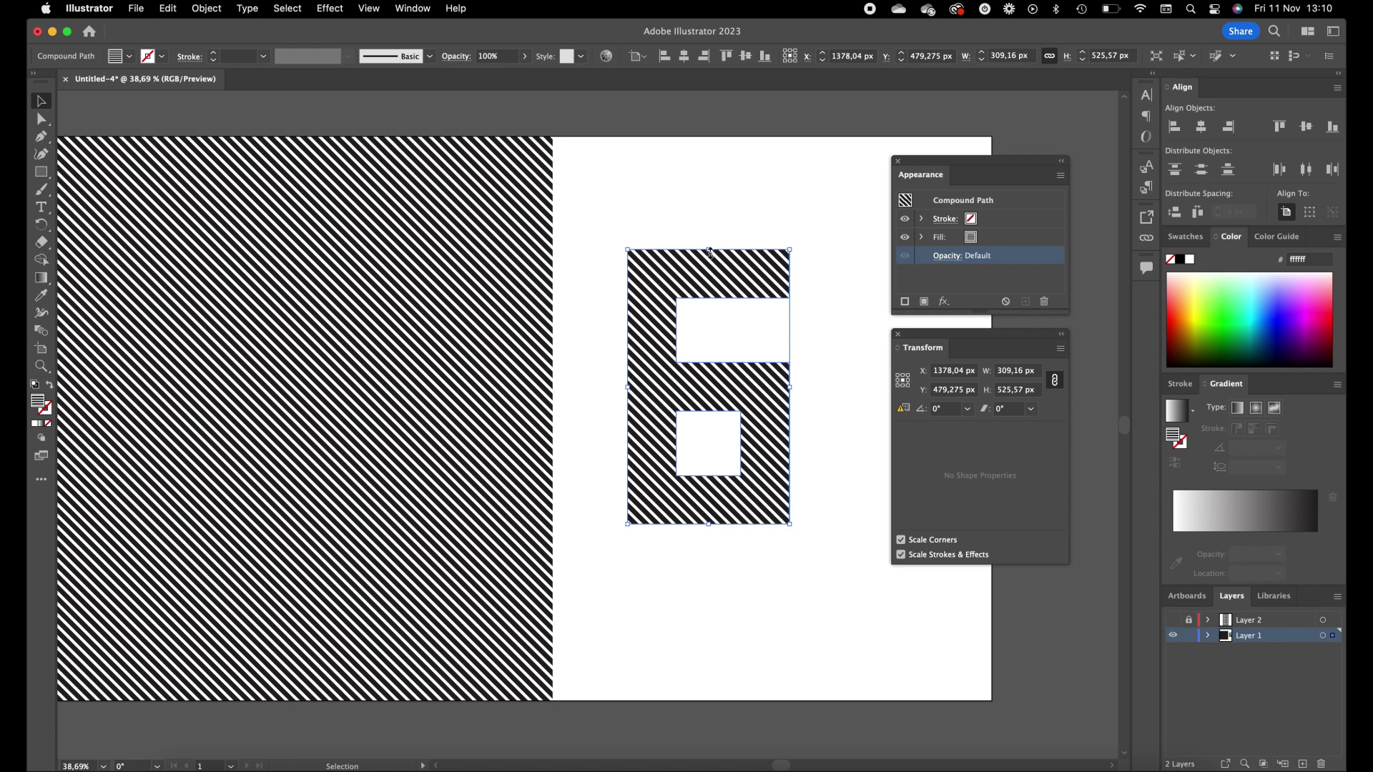
{"action": "left_click", "coordinate": [1061, 352]}
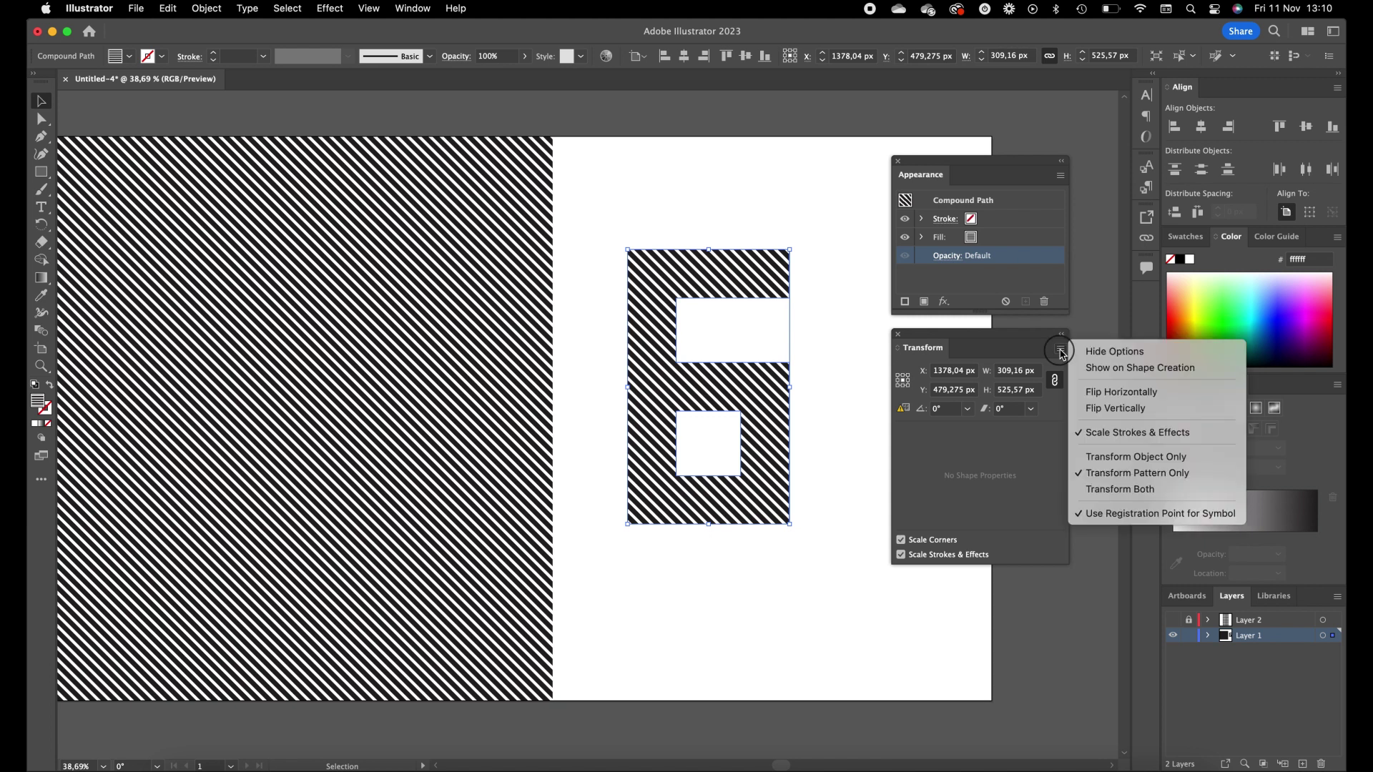
{"action": "left_click", "coordinate": [1135, 457]}
{"action": "left_click_drag", "start_coordinate": [708, 249], "coordinate": [721, 294]}
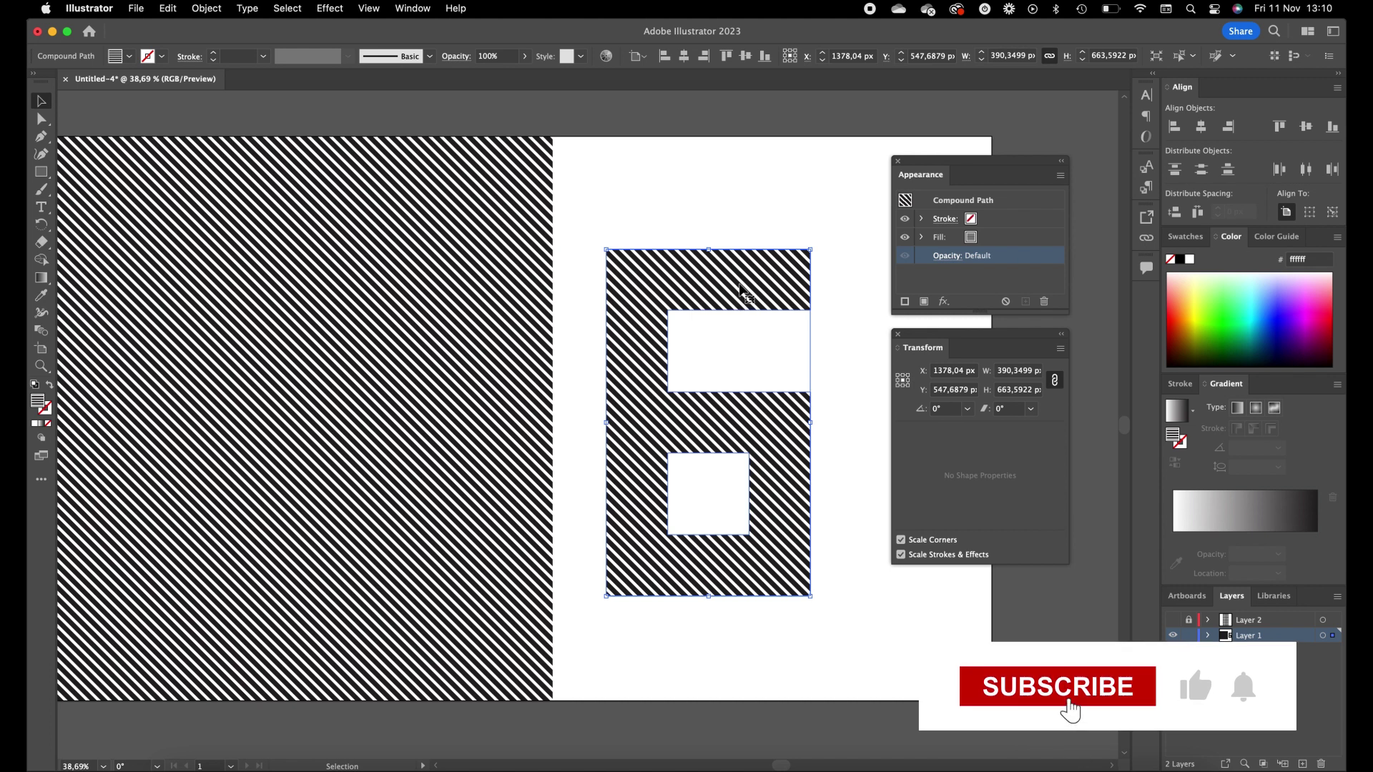
{"action": "left_click_drag", "start_coordinate": [749, 284], "coordinate": [742, 284]}
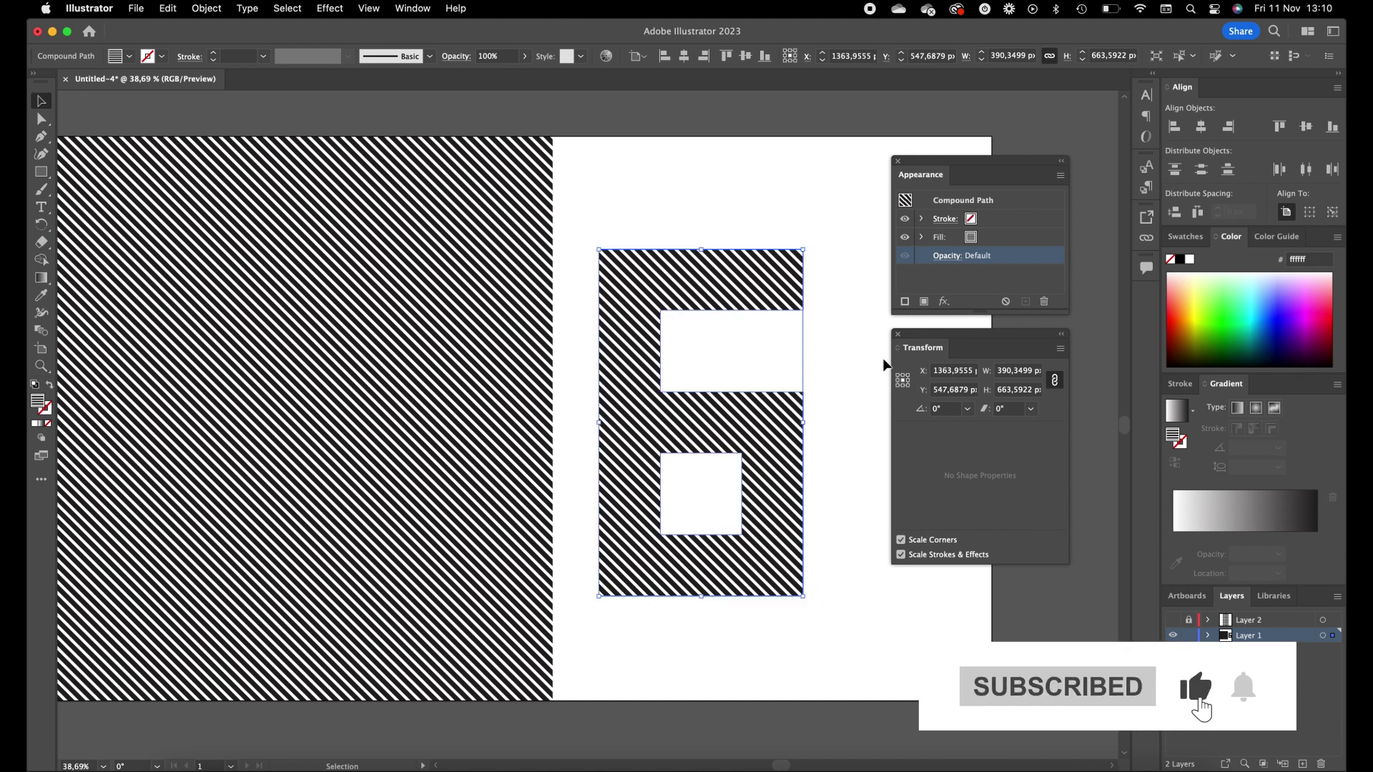
Step: Limit transforms to the pattern only and rotate the 6's stripe pattern by 90°
{"action": "left_click", "coordinate": [941, 413]}
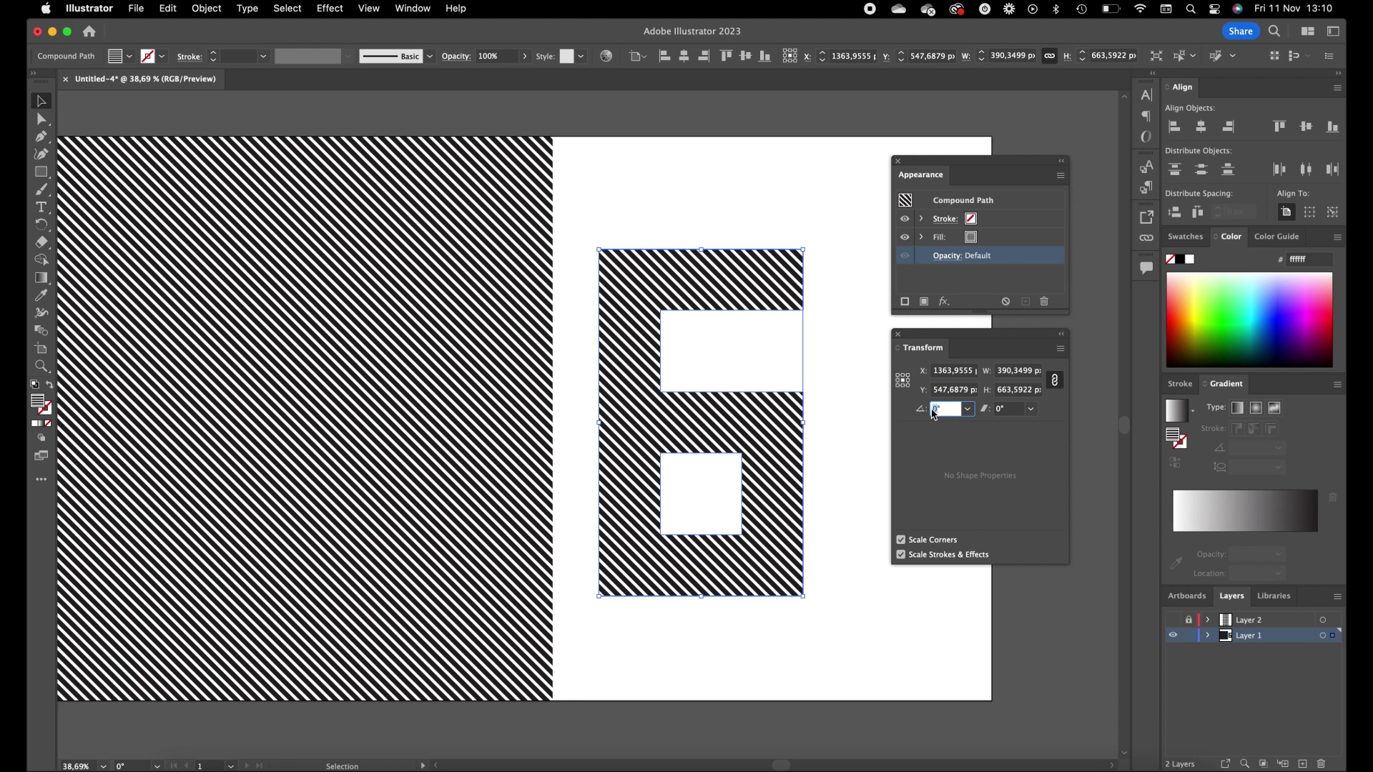
{"action": "left_click", "coordinate": [1059, 349]}
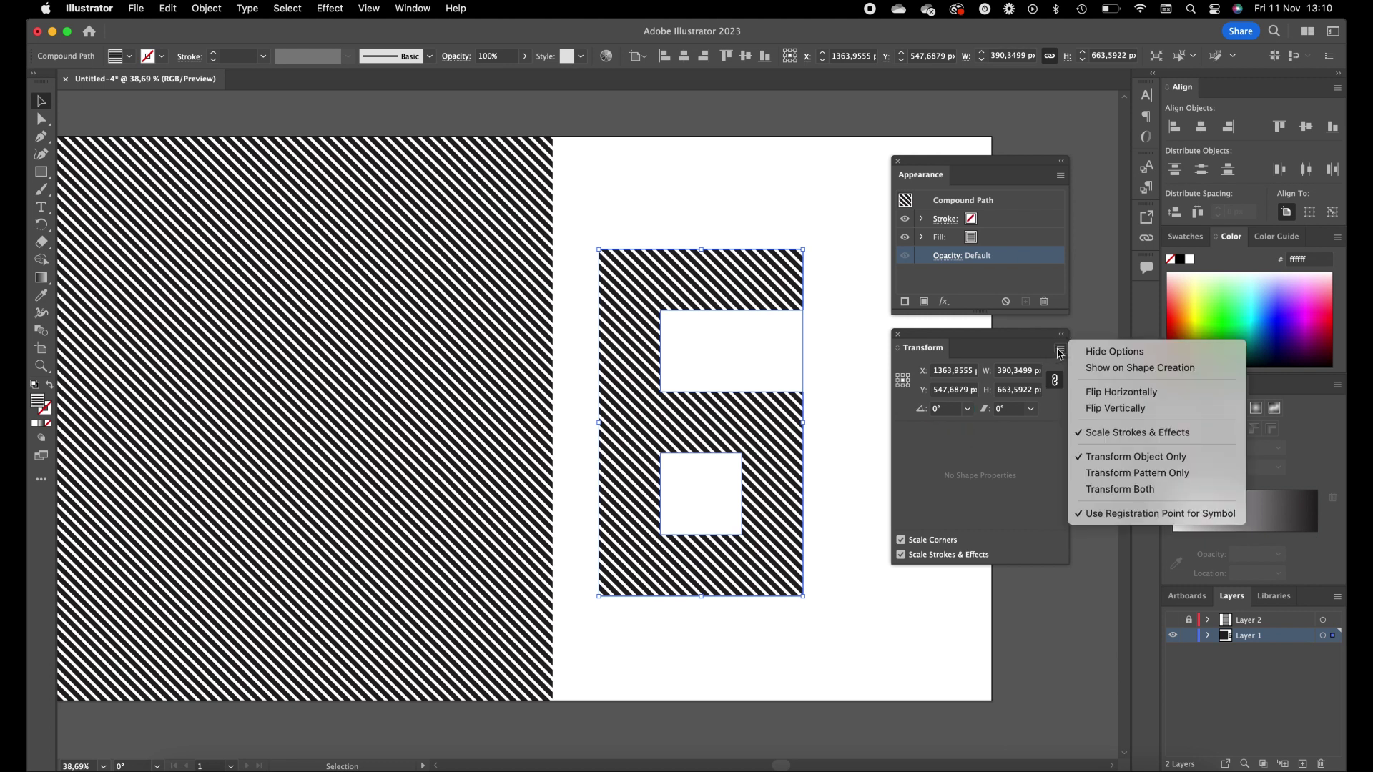
{"action": "left_click", "coordinate": [1107, 475]}
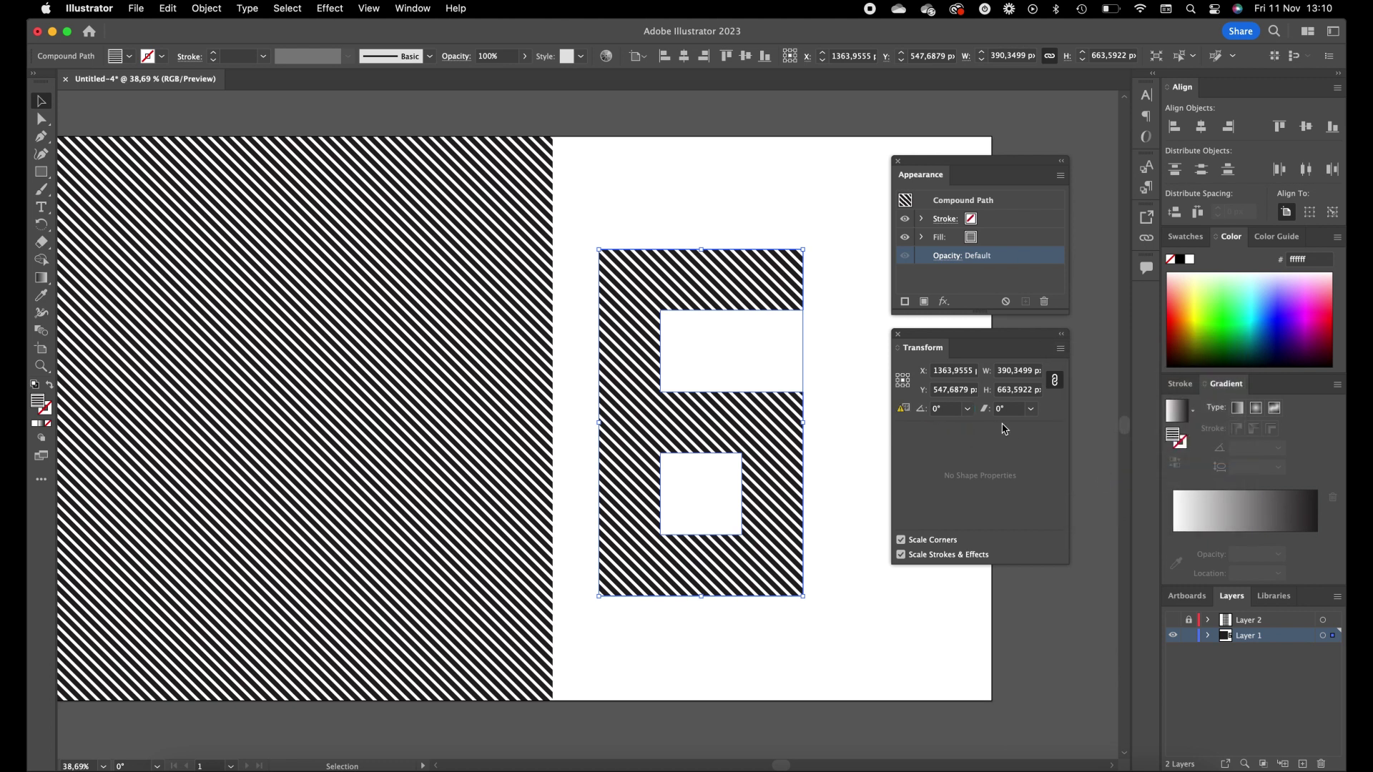
{"action": "left_click", "coordinate": [937, 411]}
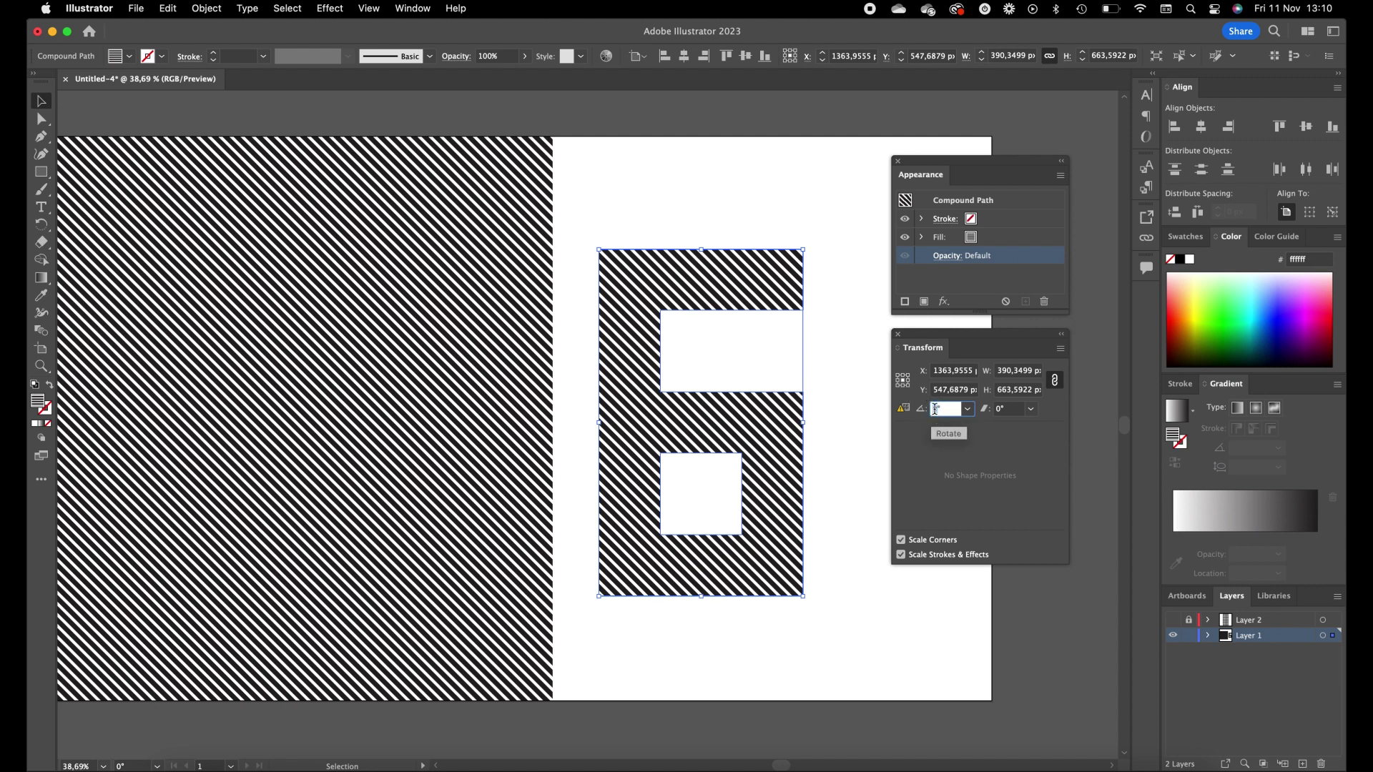
{"action": "type", "text": "90"}
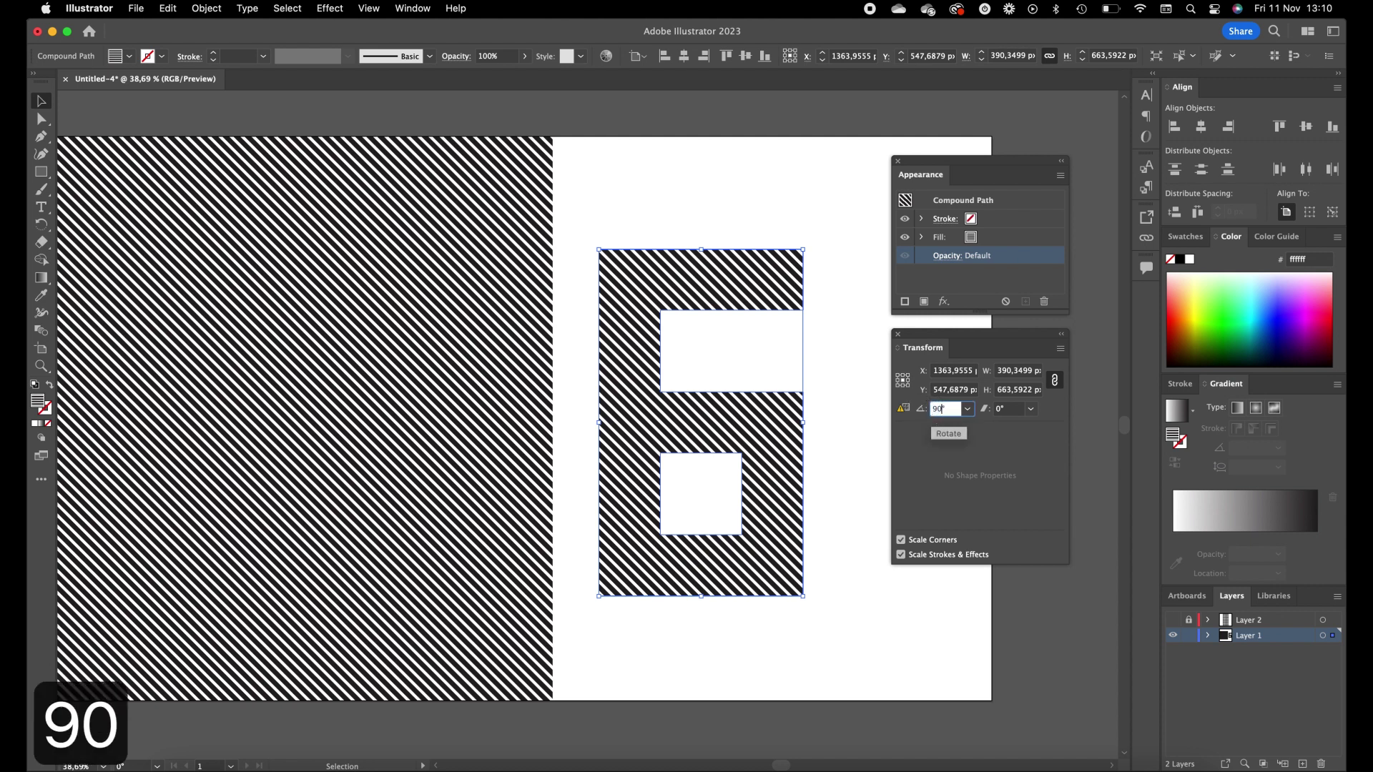
{"action": "key", "text": "Tab"}
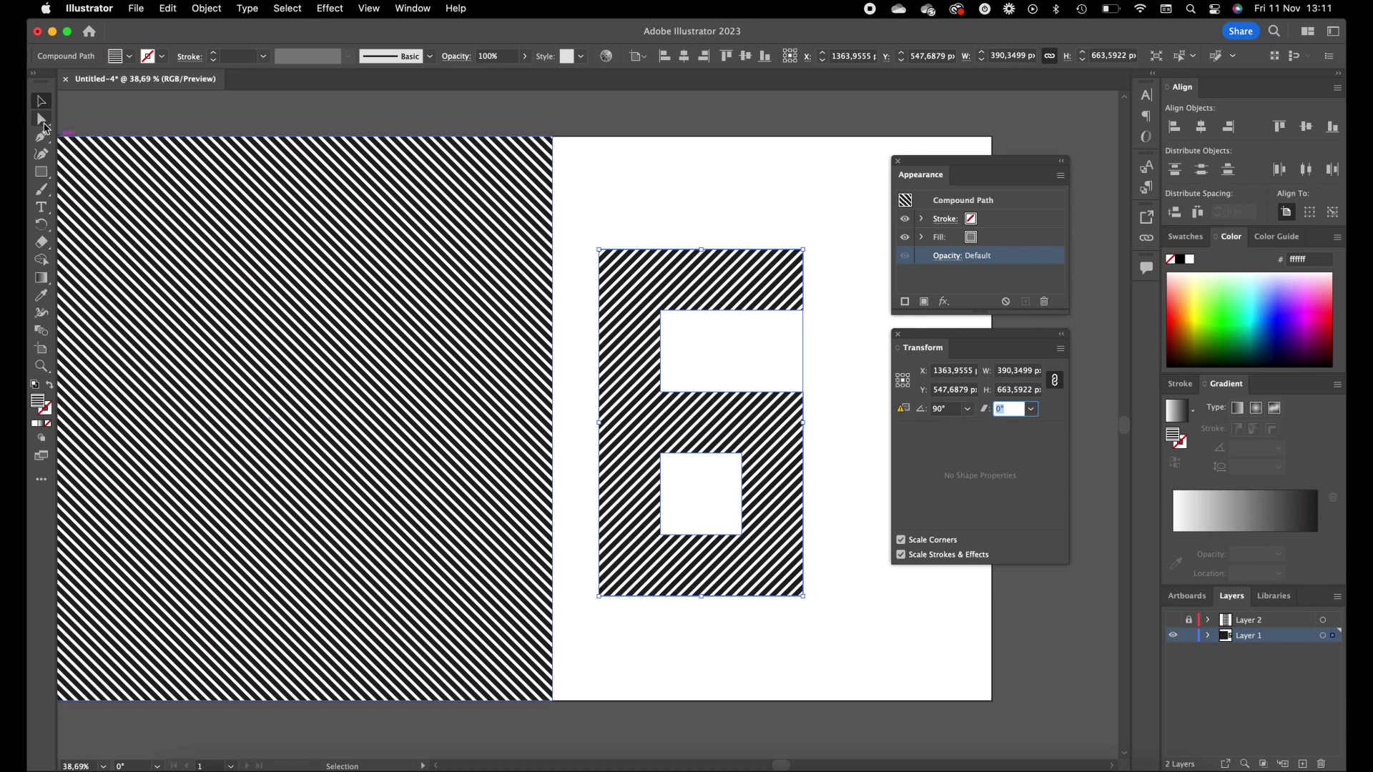
Step: Move the 6 onto the striped square and add a white fill beneath its striped fill
{"action": "left_click_drag", "start_coordinate": [712, 282], "coordinate": [559, 269]}
{"action": "key", "text": "space"}
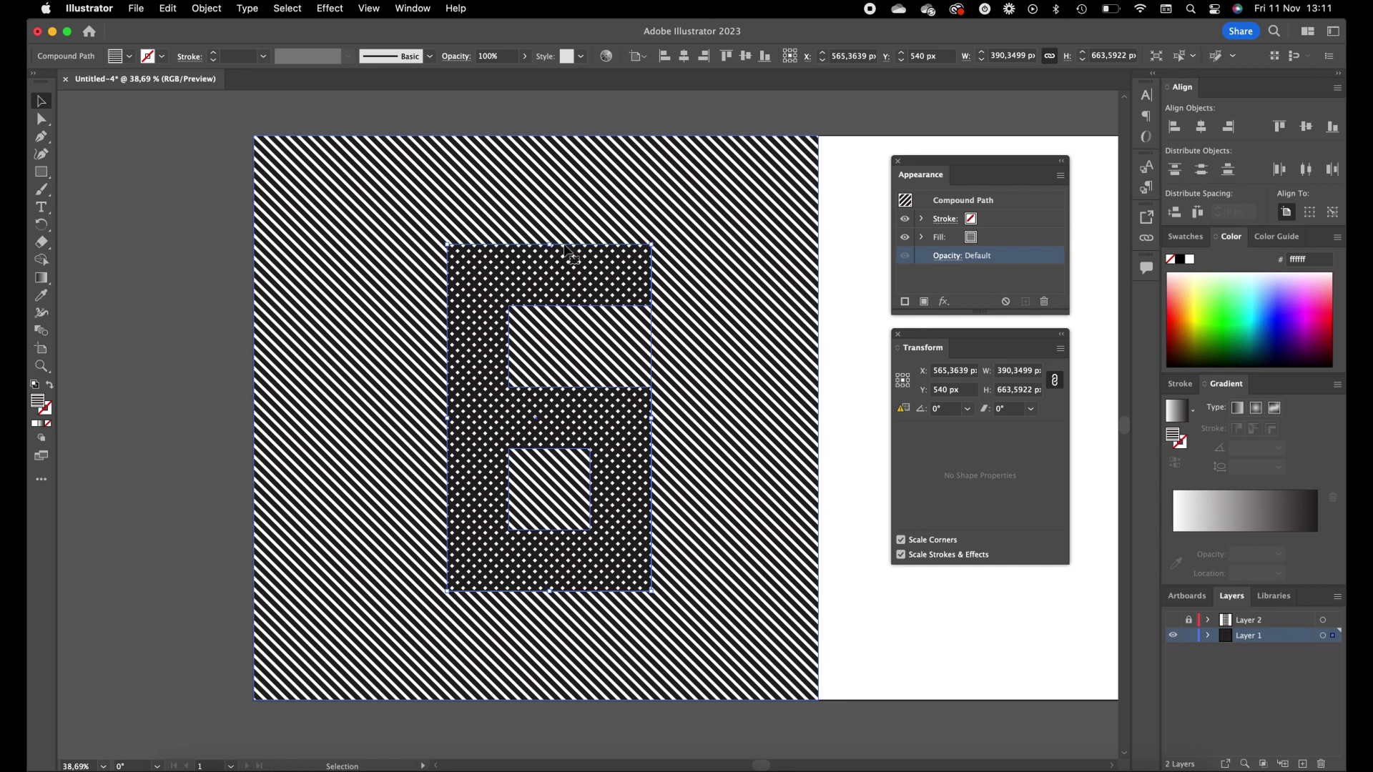
{"action": "left_click", "coordinate": [924, 301]}
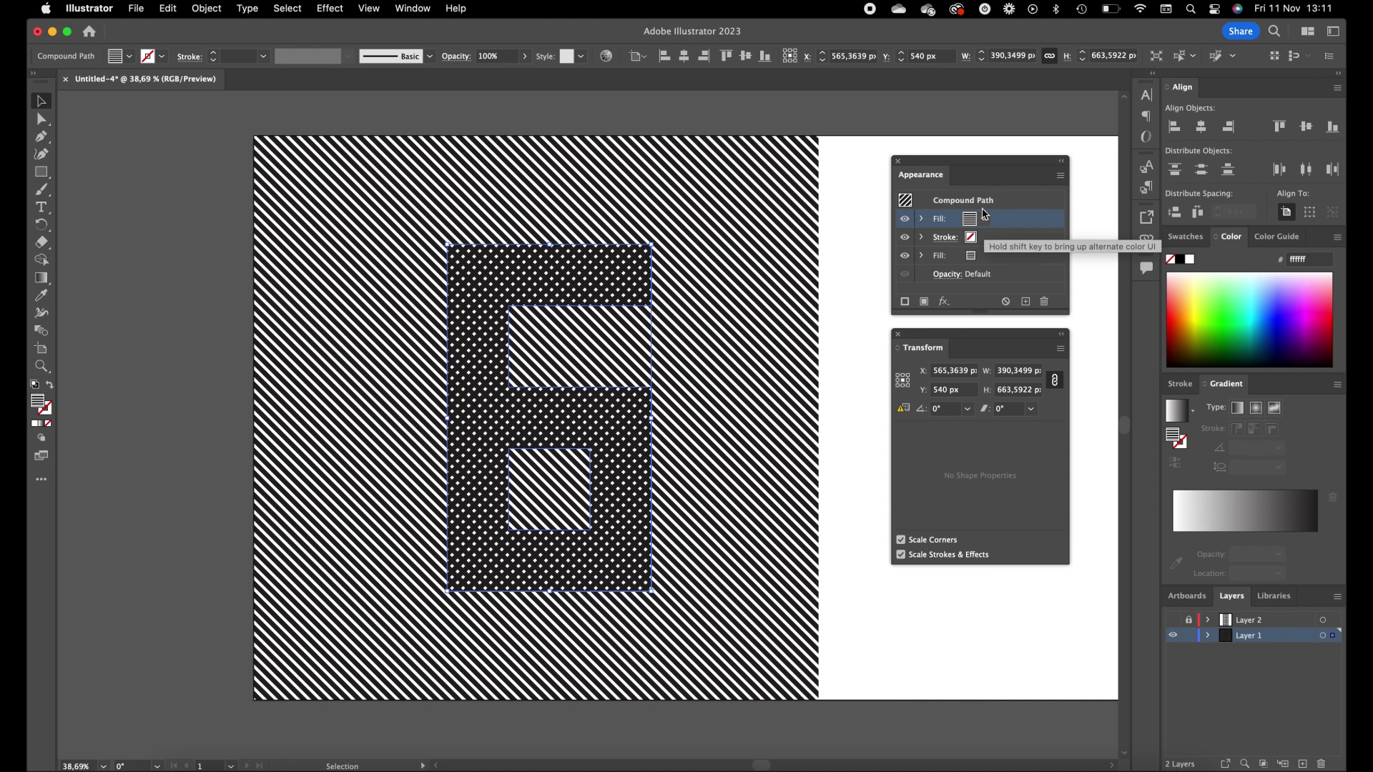
{"action": "mouse_move", "coordinate": [1004, 219]}
{"action": "left_mouse_down"}
{"action": "mouse_move", "coordinate": [998, 269]}
{"action": "mouse_move", "coordinate": [982, 262]}
{"action": "left_mouse_up"}
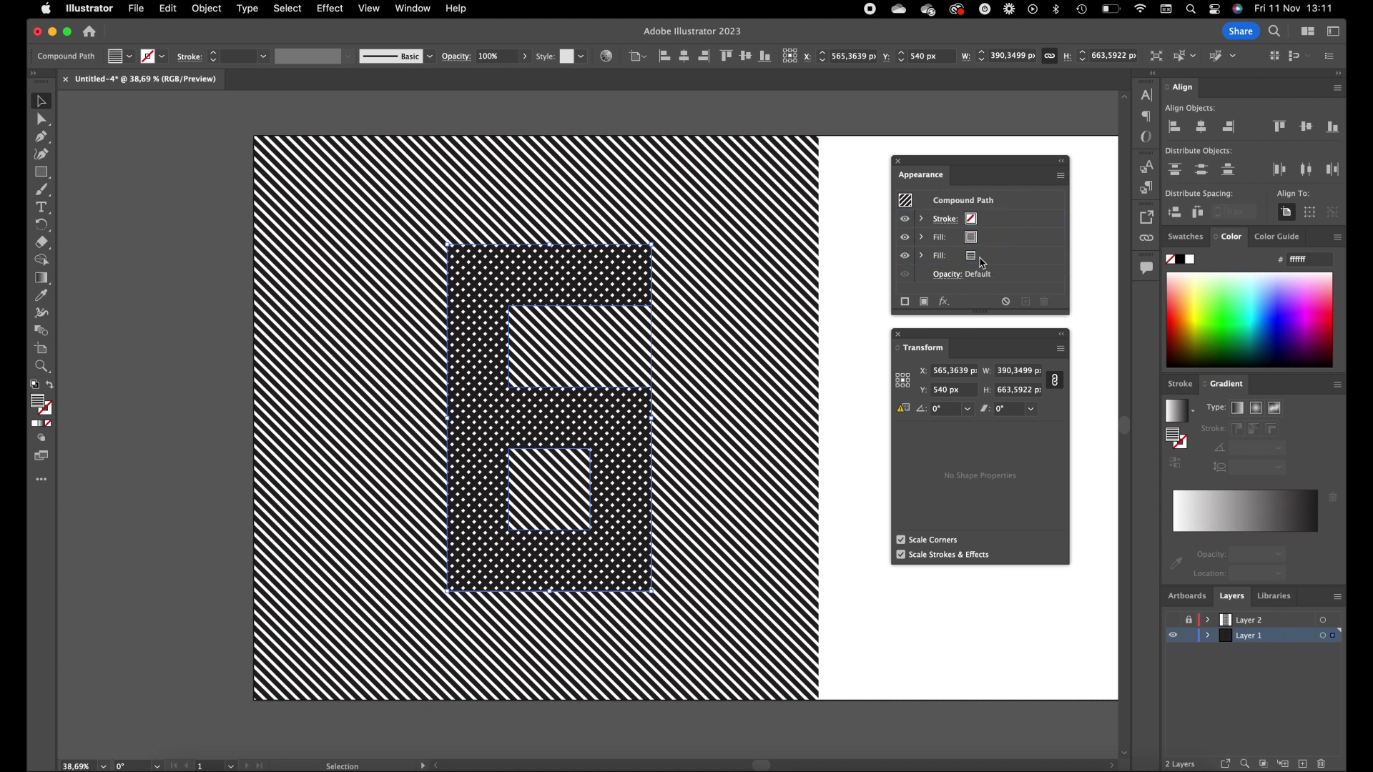
{"action": "left_click", "coordinate": [973, 258]}
{"action": "left_click", "coordinate": [972, 257]}
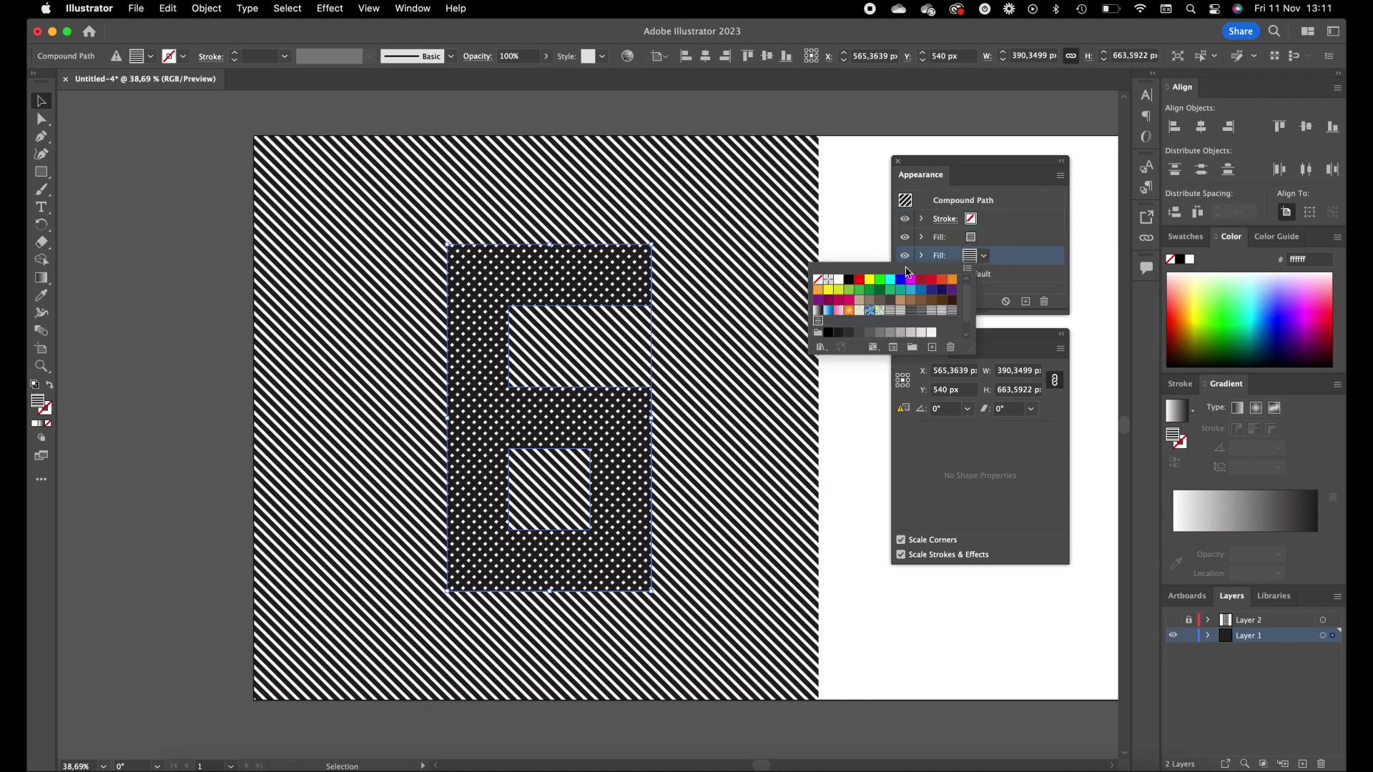
{"action": "left_click", "coordinate": [839, 280]}
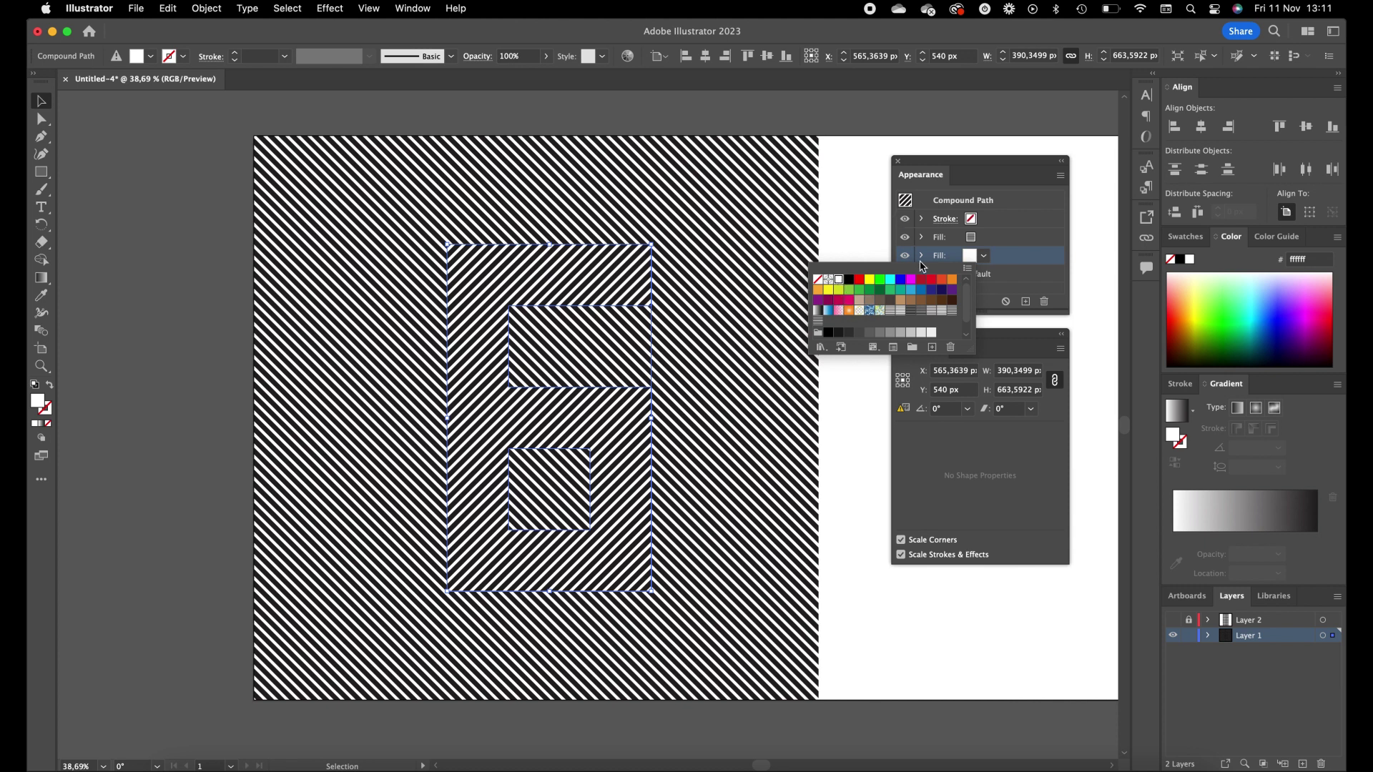
{"action": "left_click", "coordinate": [853, 244]}
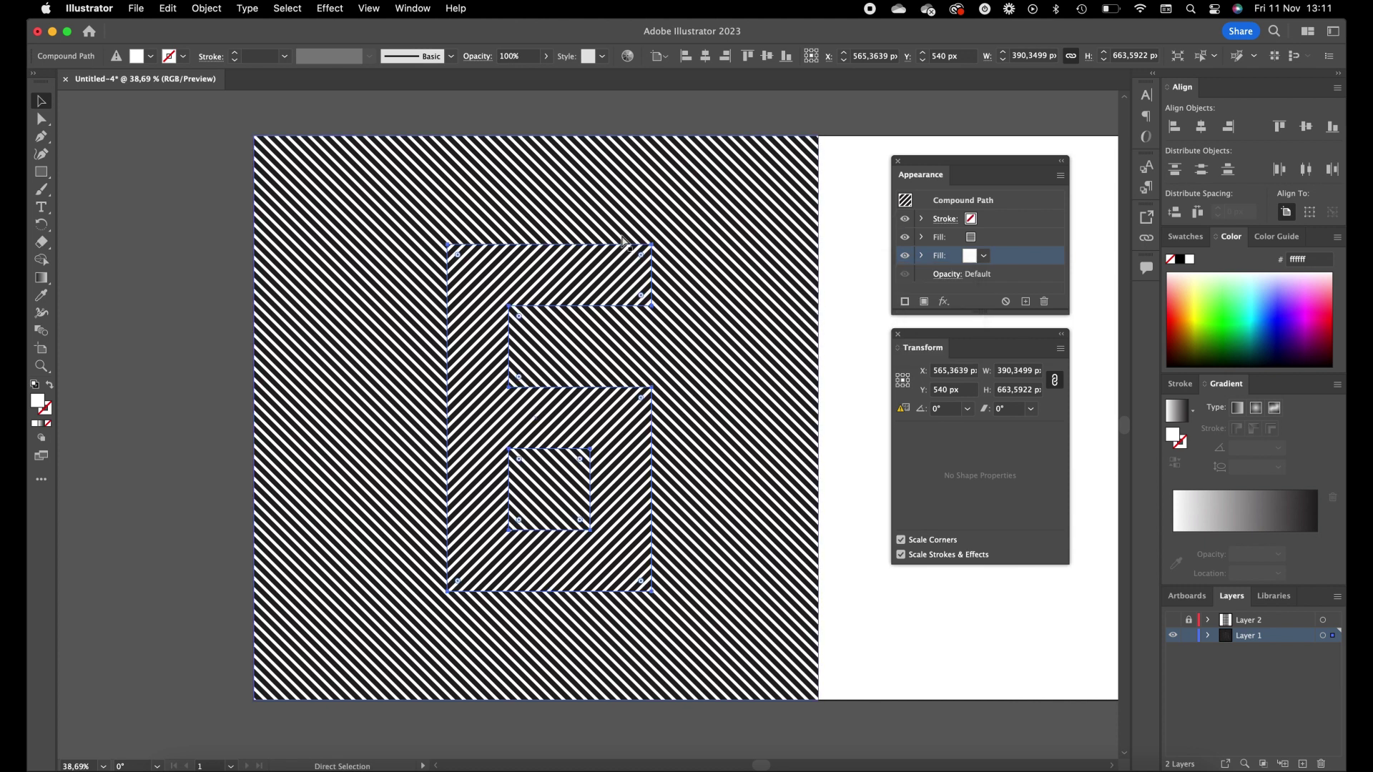
Step: Check the reference number 6 on Instagram in Chrome, return to Illustrator, and limit transforms to the object only
{"action": "key", "text": "super+Tab"}
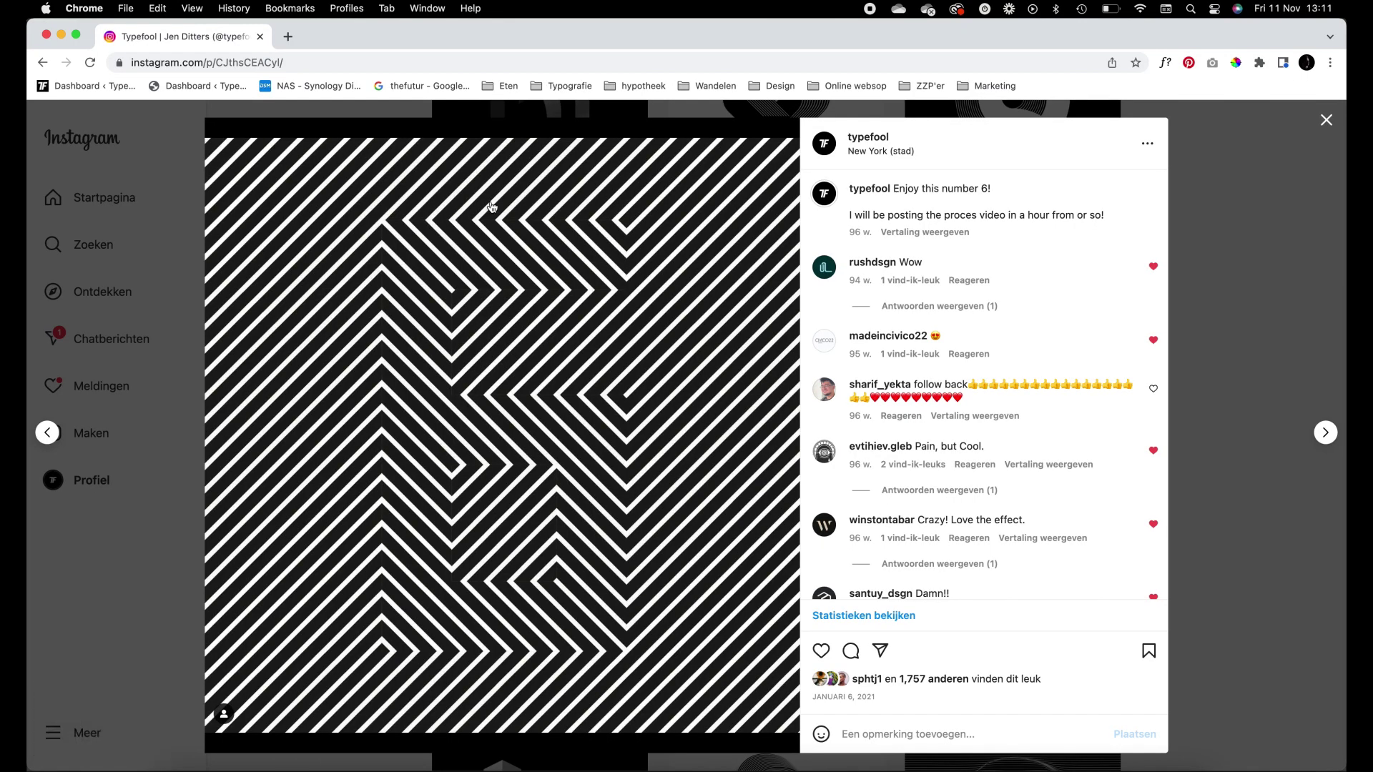
{"action": "key", "text": "super+Tab"}
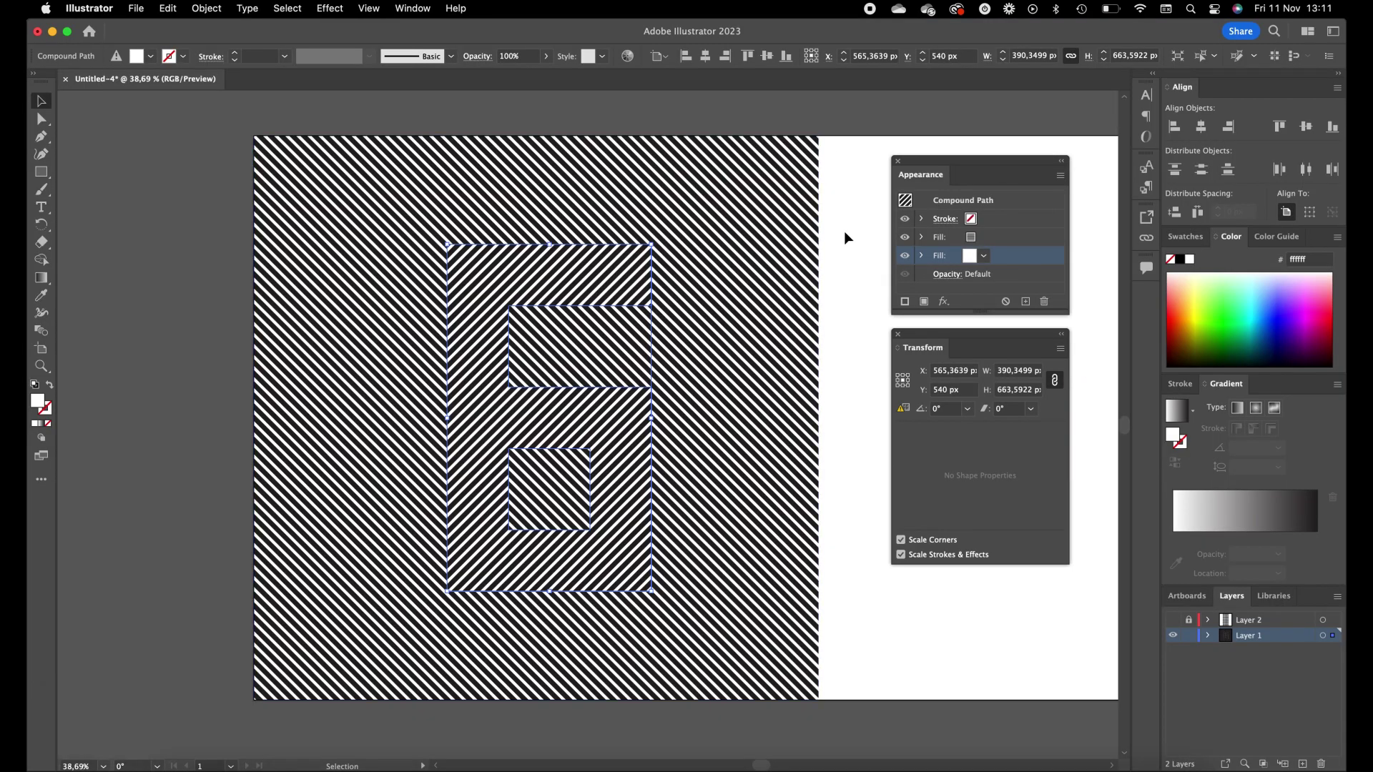
{"action": "left_click", "coordinate": [1061, 351]}
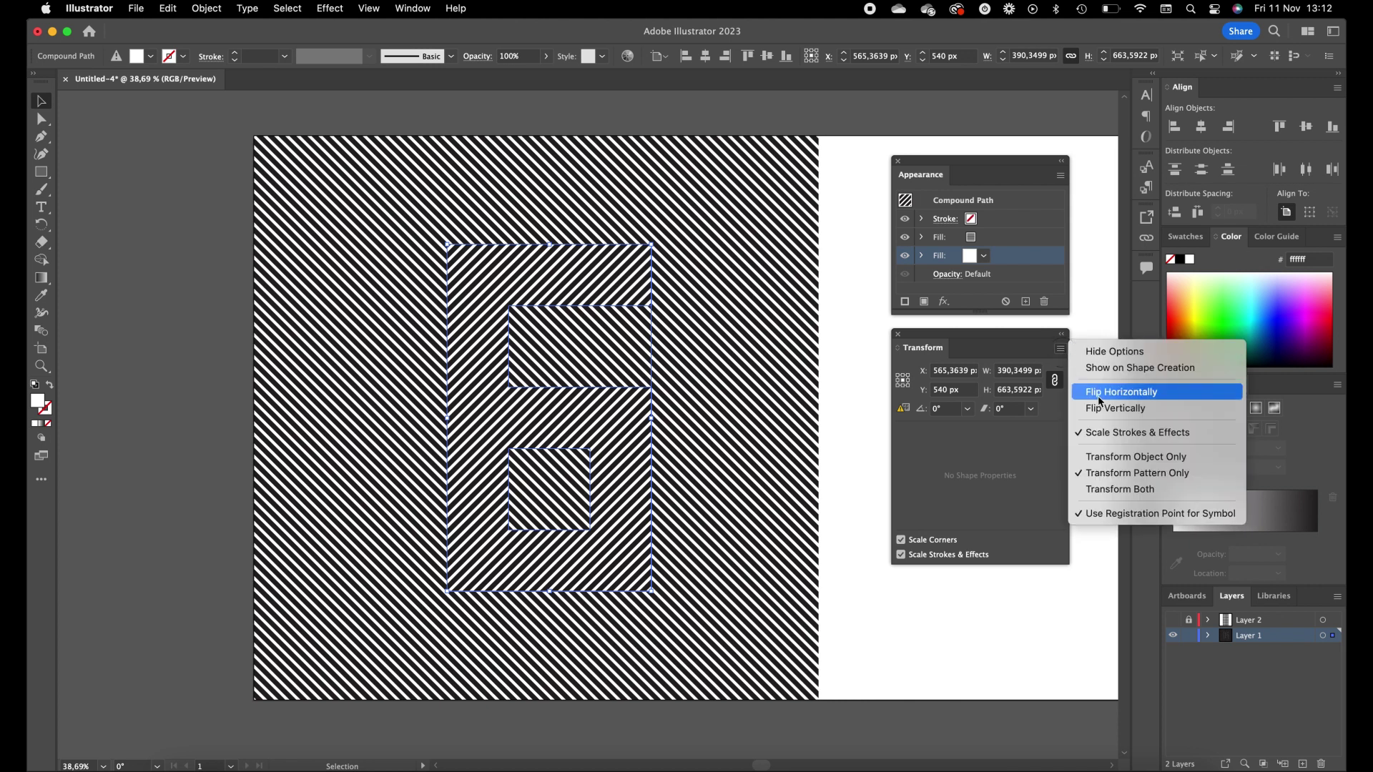
{"action": "left_click", "coordinate": [1135, 460]}
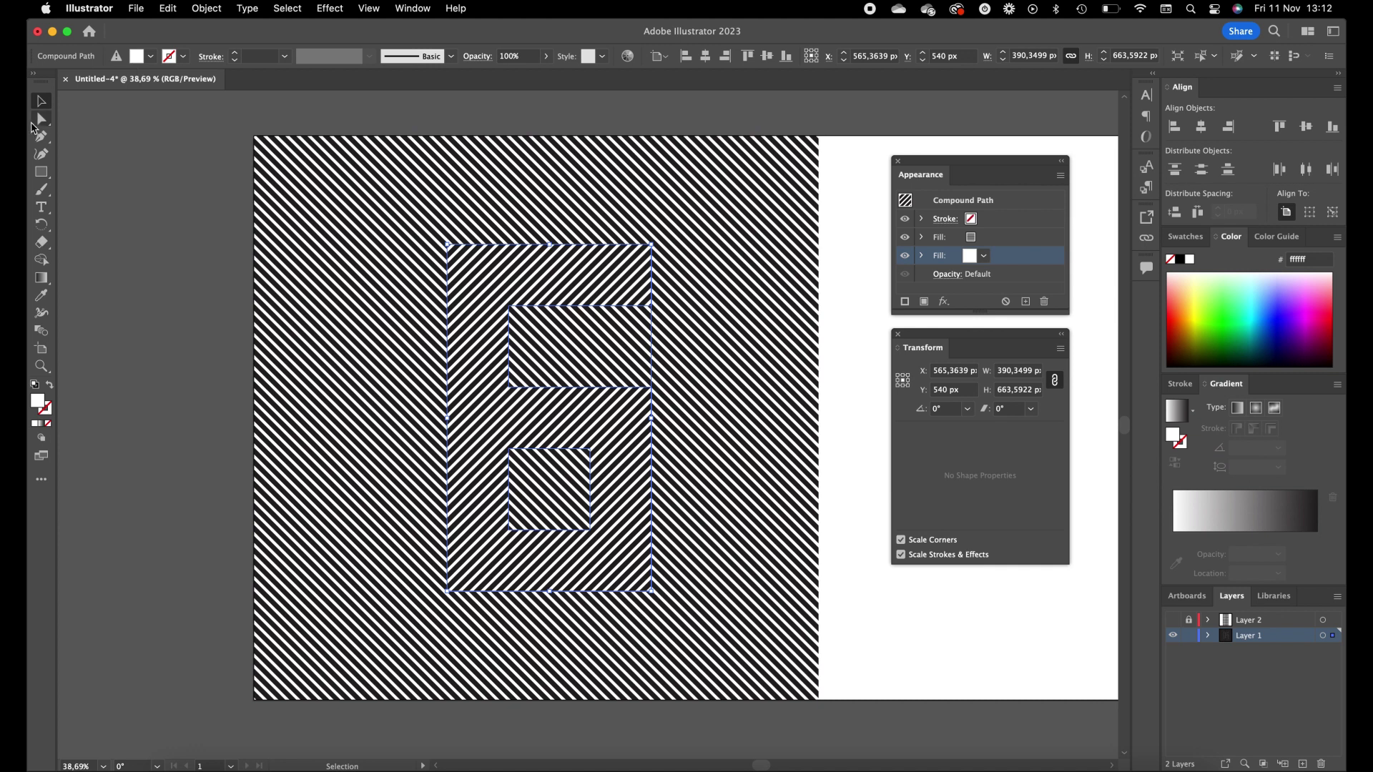
Step: Select the 6 together with the striped square and centre the 6 on the square
{"action": "left_click", "coordinate": [517, 284]}
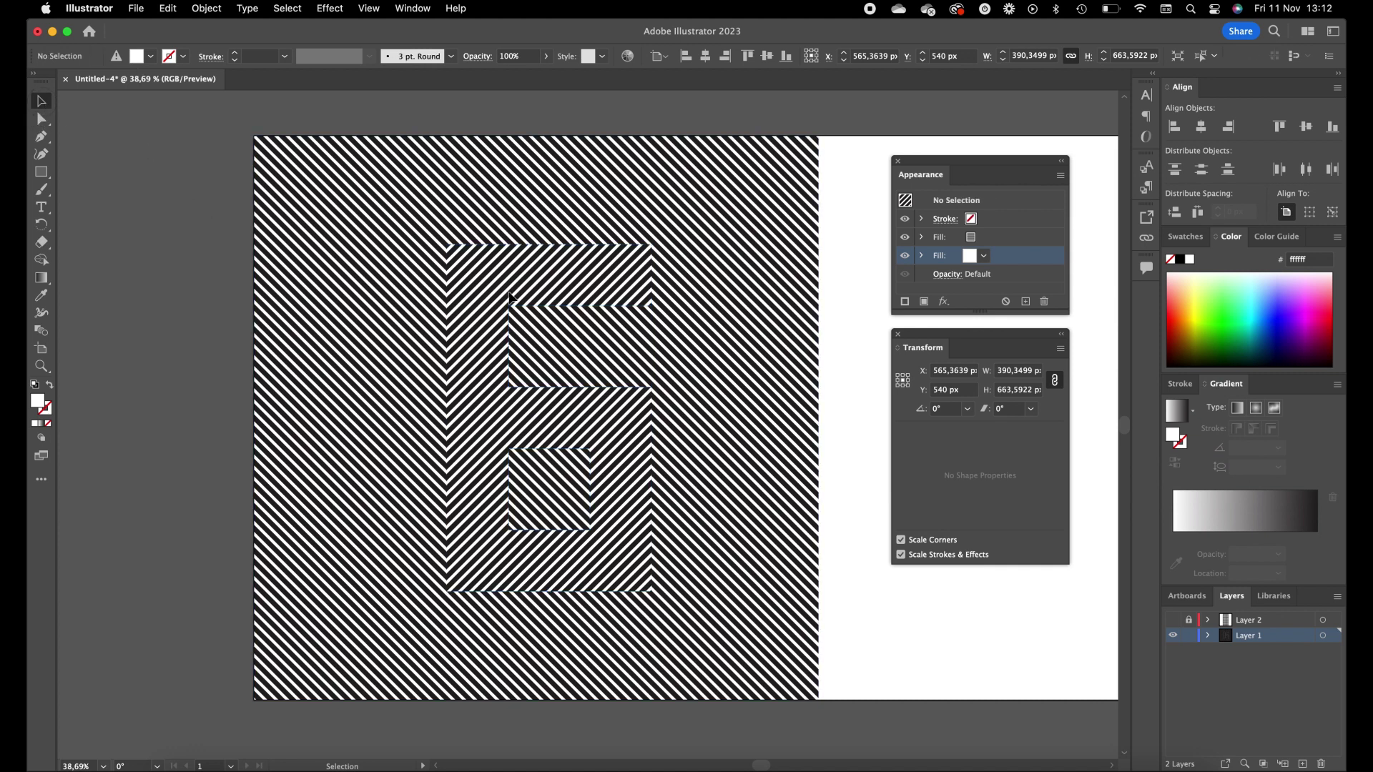
{"action": "left_click", "coordinate": [517, 284]}
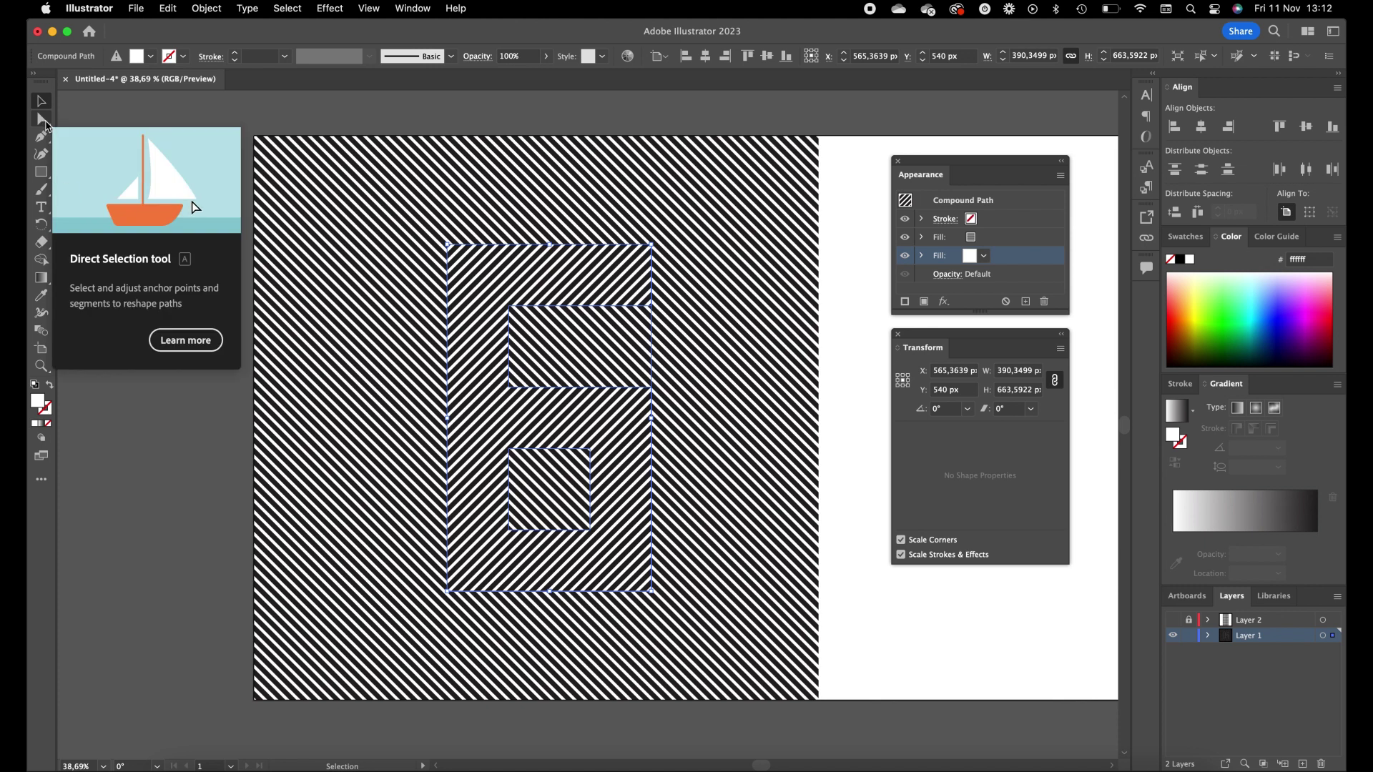
{"action": "key", "text": "a"}
{"action": "key", "text": "super+a"}
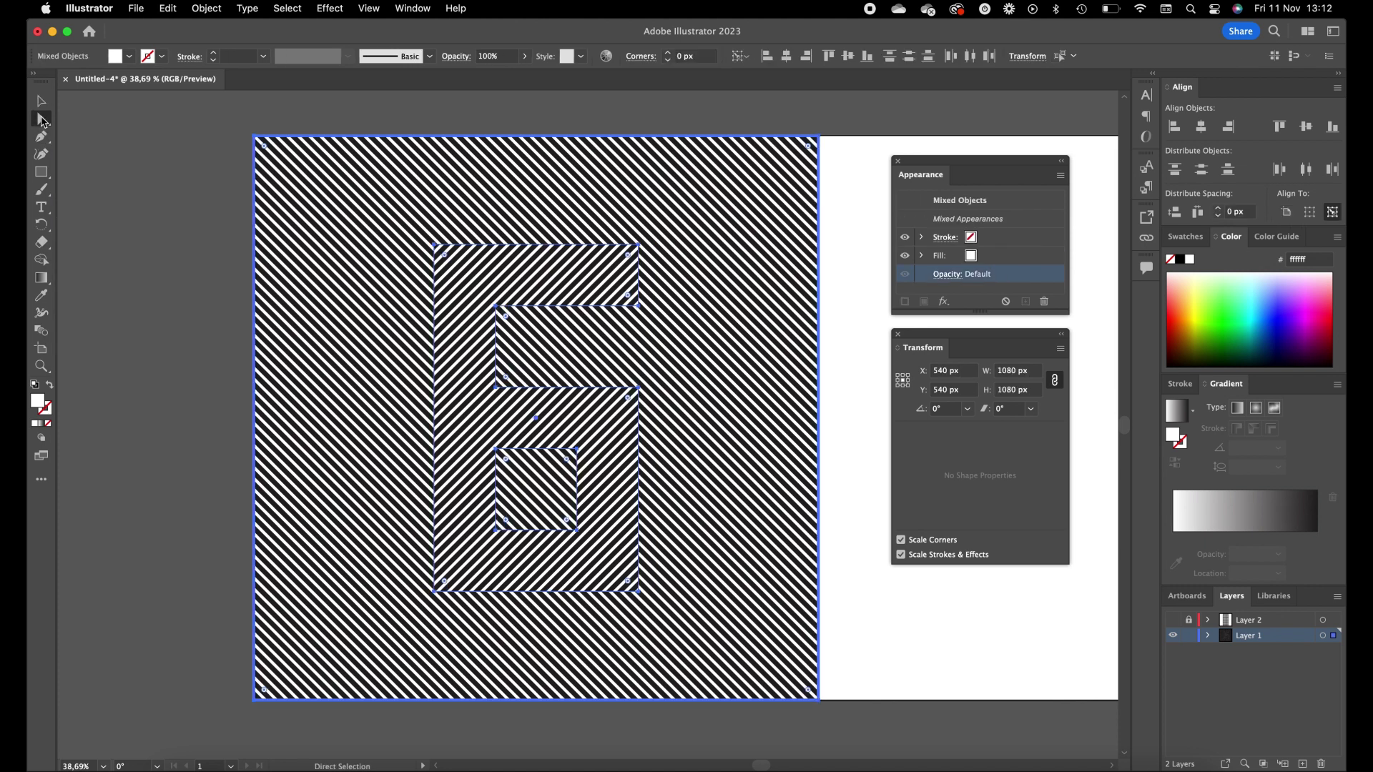
Step: Select only the 6's top outer edge with the Direct Selection tool and nudge it down 2 px to line up the stripes
{"action": "key", "text": "super+equal"}
{"action": "key", "text": "super+equal"}
{"action": "key", "text": "space"}
{"action": "left_click_drag", "start_coordinate": [360, 136], "coordinate": [342, 323]}
{"action": "key", "text": "super+equal"}
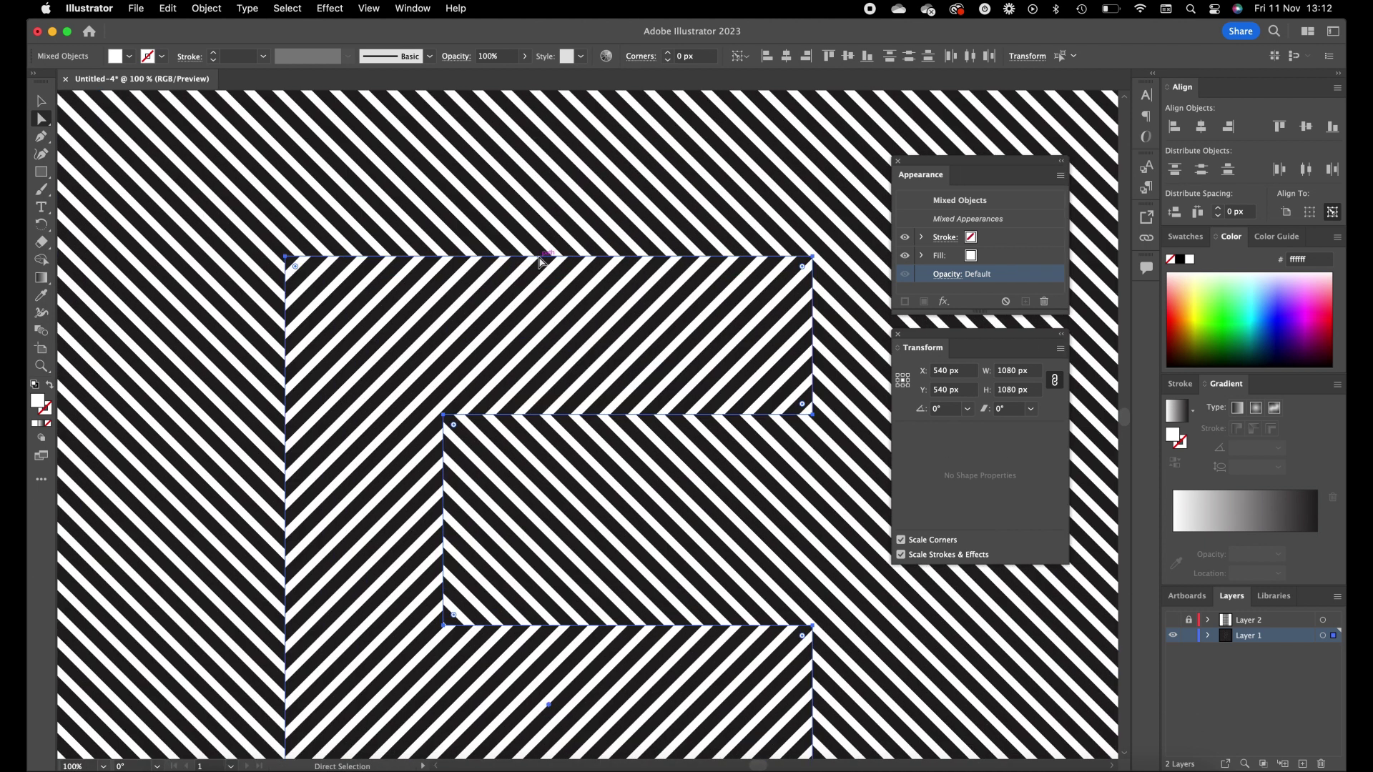
{"action": "key", "text": "super+shift+a"}
{"action": "scroll", "coordinate": [553, 327], "scroll_direction": "up", "scroll_amount": 2}
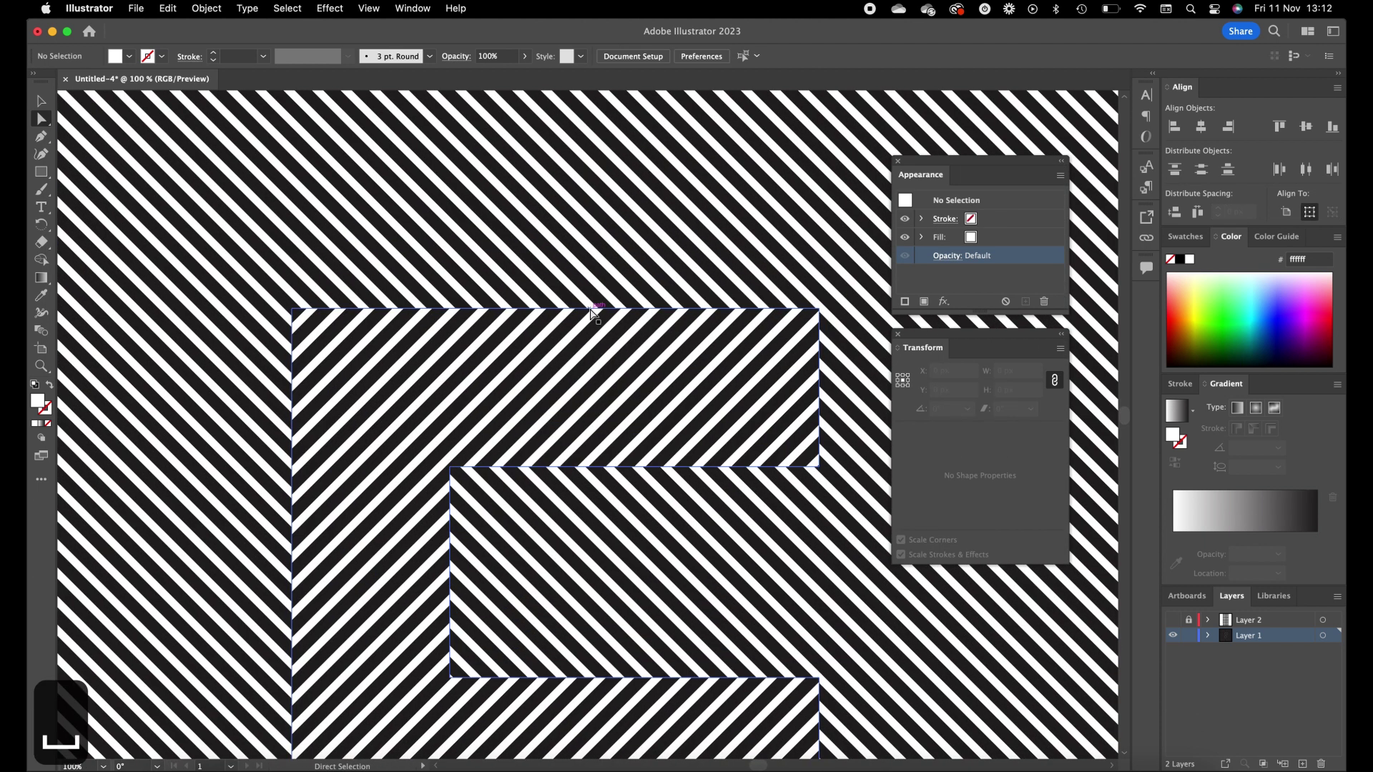
{"action": "left_click", "coordinate": [592, 312]}
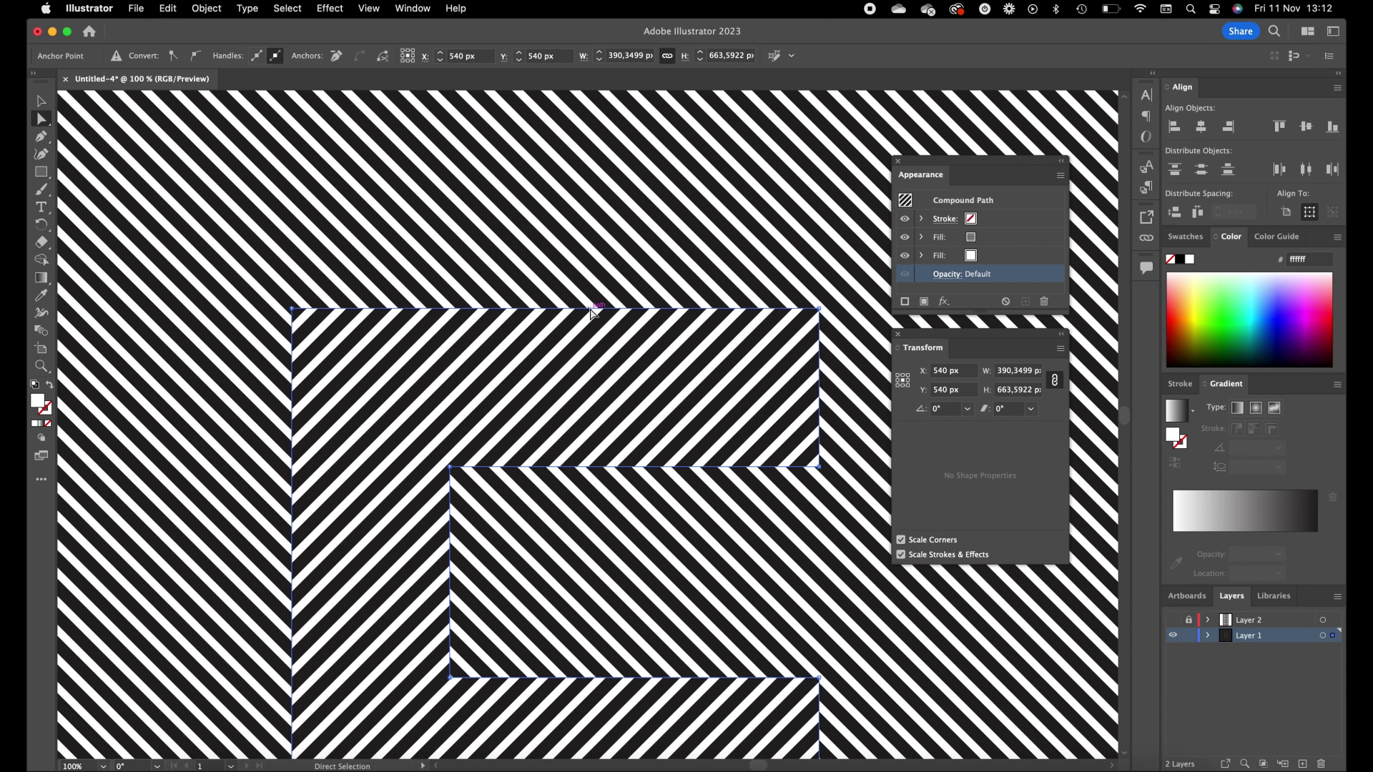
{"action": "key", "text": "Down"}
{"action": "key", "text": "Down"}
{"action": "key", "text": "Up"}
{"action": "key", "text": "Down"}
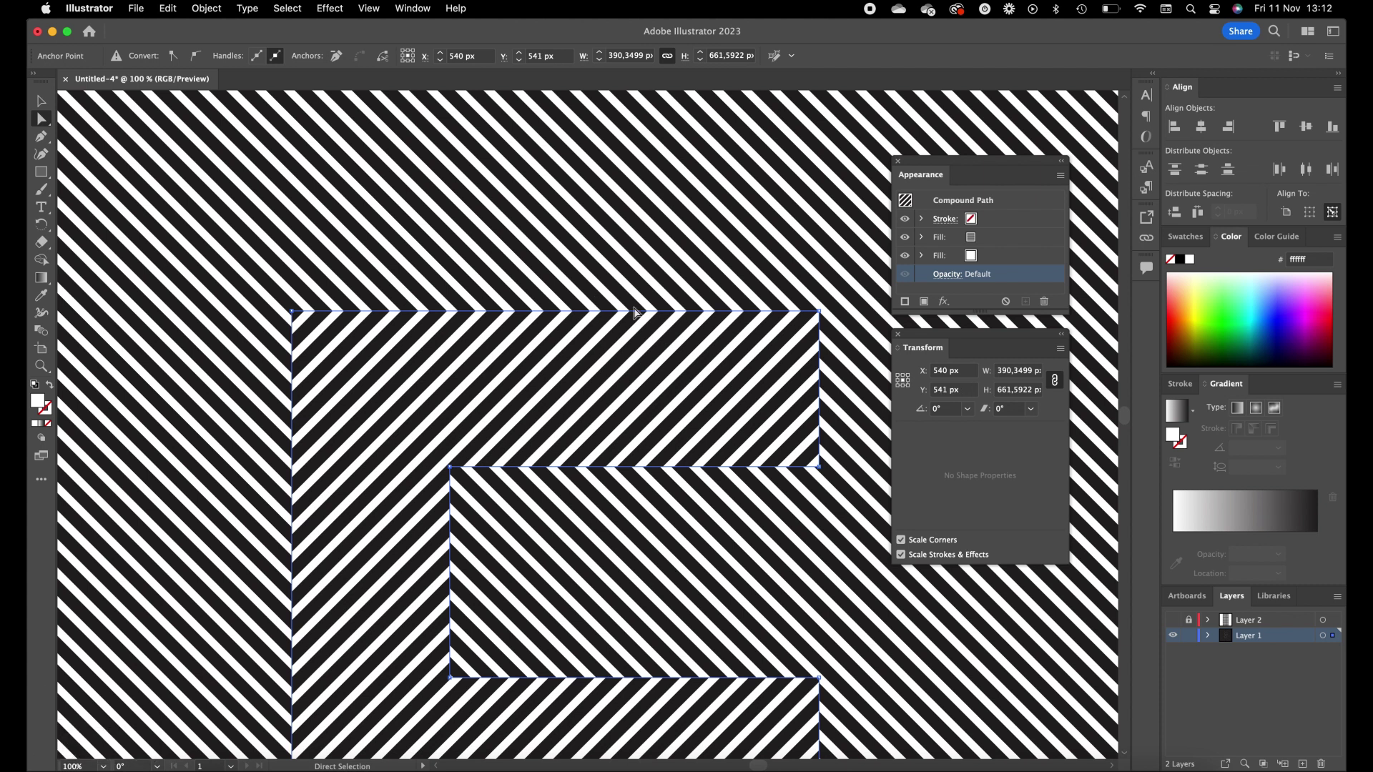
Step: Nudge the lower edge of the 6's top bar slightly down so its stripes meet those in the opening
{"action": "left_click", "coordinate": [570, 497]}
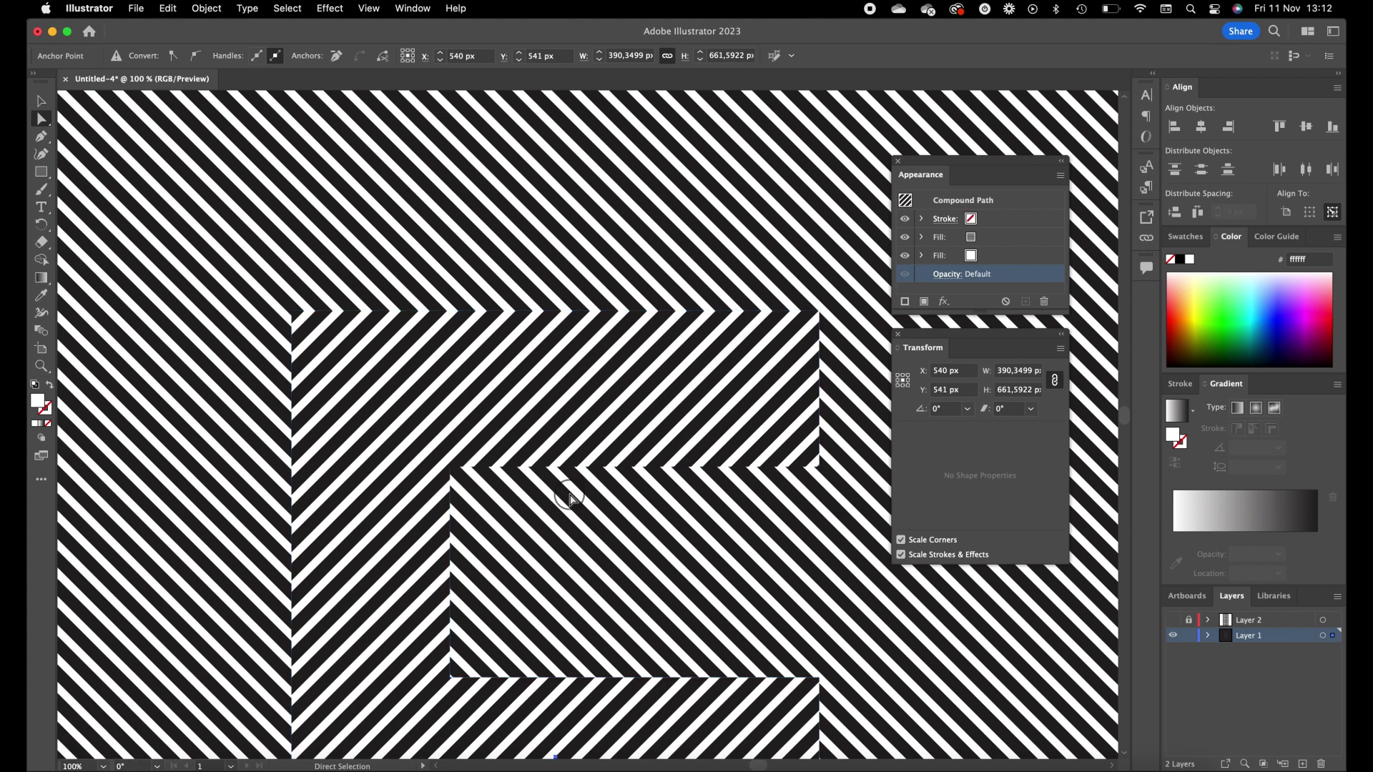
{"action": "left_click", "coordinate": [586, 479]}
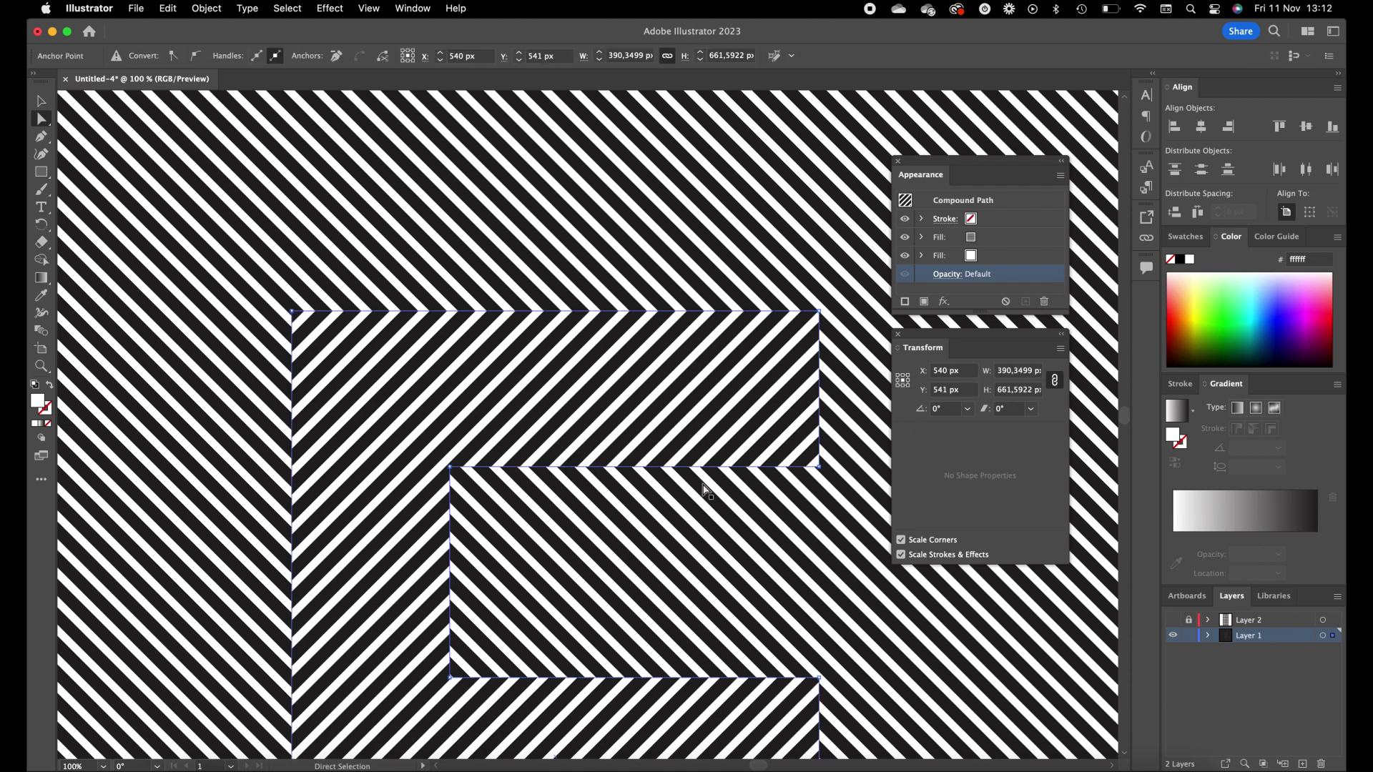
{"action": "key", "text": "Up"}
{"action": "key", "text": "Down"}
{"action": "key", "text": "Down"}
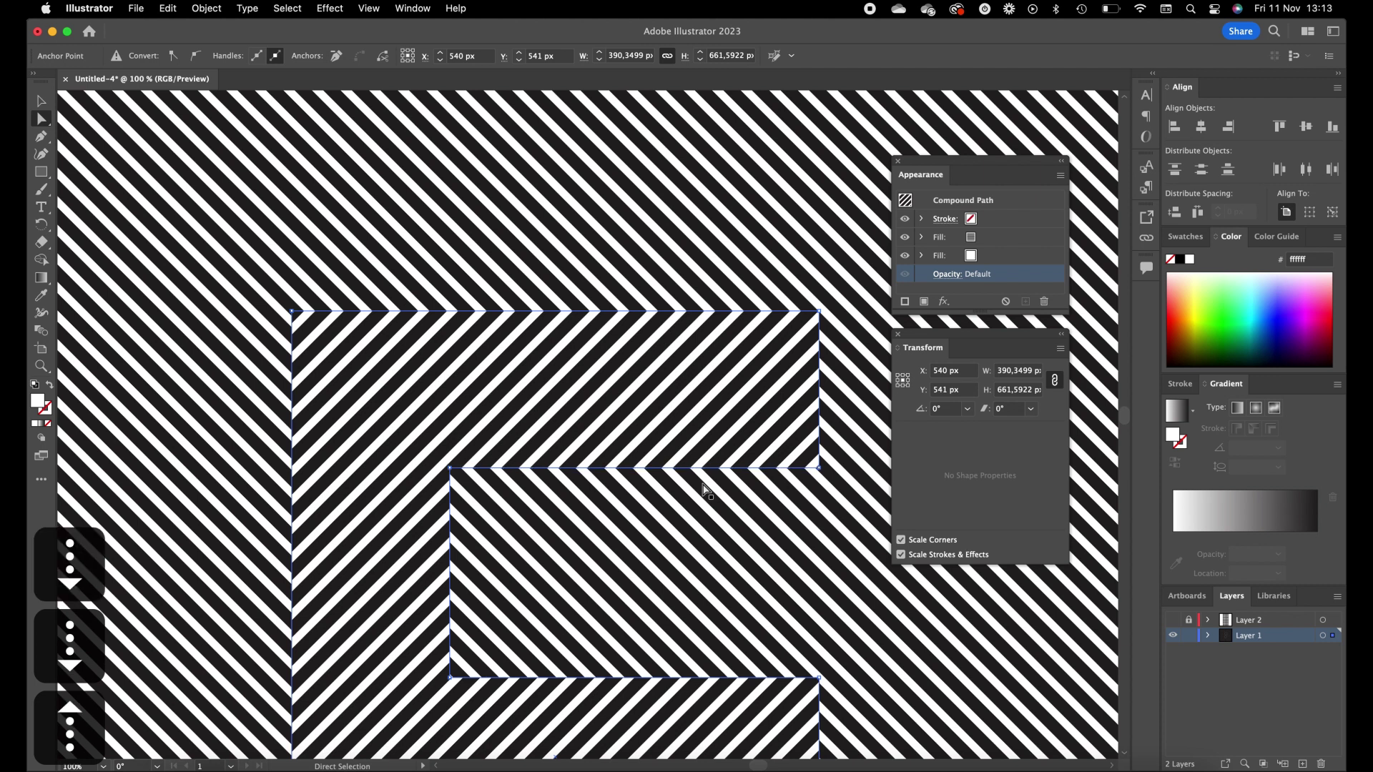
{"action": "left_click", "coordinate": [705, 491]}
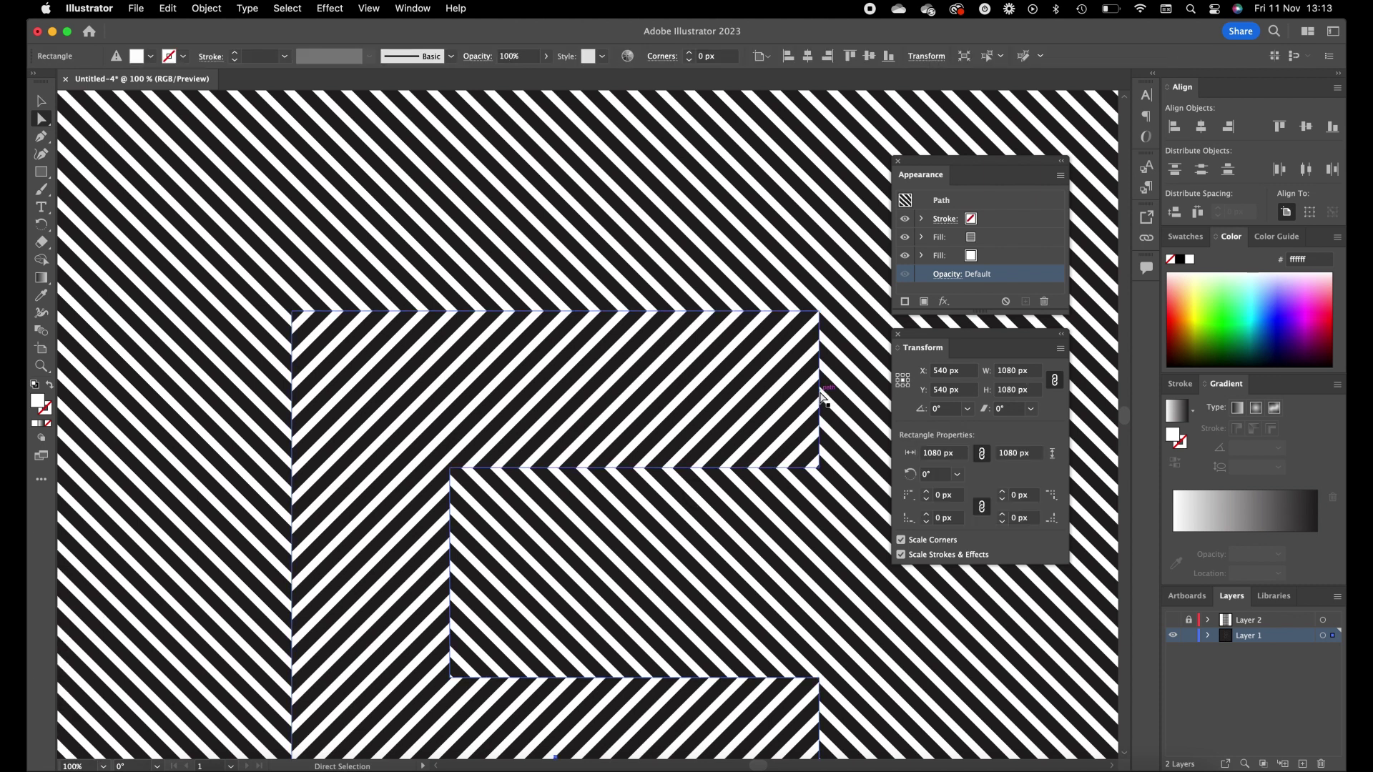
Step: Nudge the right end of the 6's top bar outward by 4 px to align its stripes with the background
{"action": "left_click", "coordinate": [820, 396]}
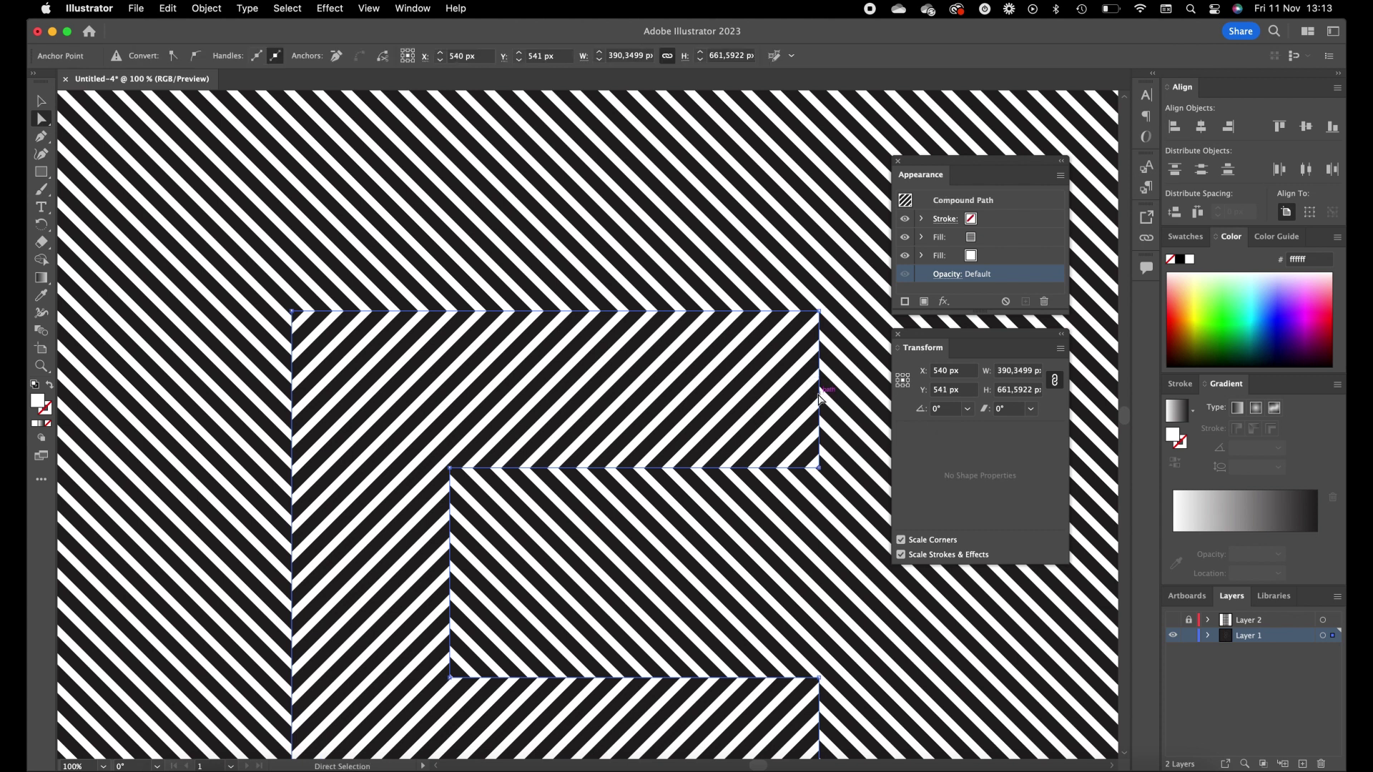
{"action": "key", "text": "Left"}
{"action": "key", "text": "Right"}
{"action": "key", "text": "Right"}
{"action": "key", "text": "Right"}
{"action": "key", "text": "Right"}
{"action": "key", "text": "Right"}
{"action": "key", "text": "Right"}
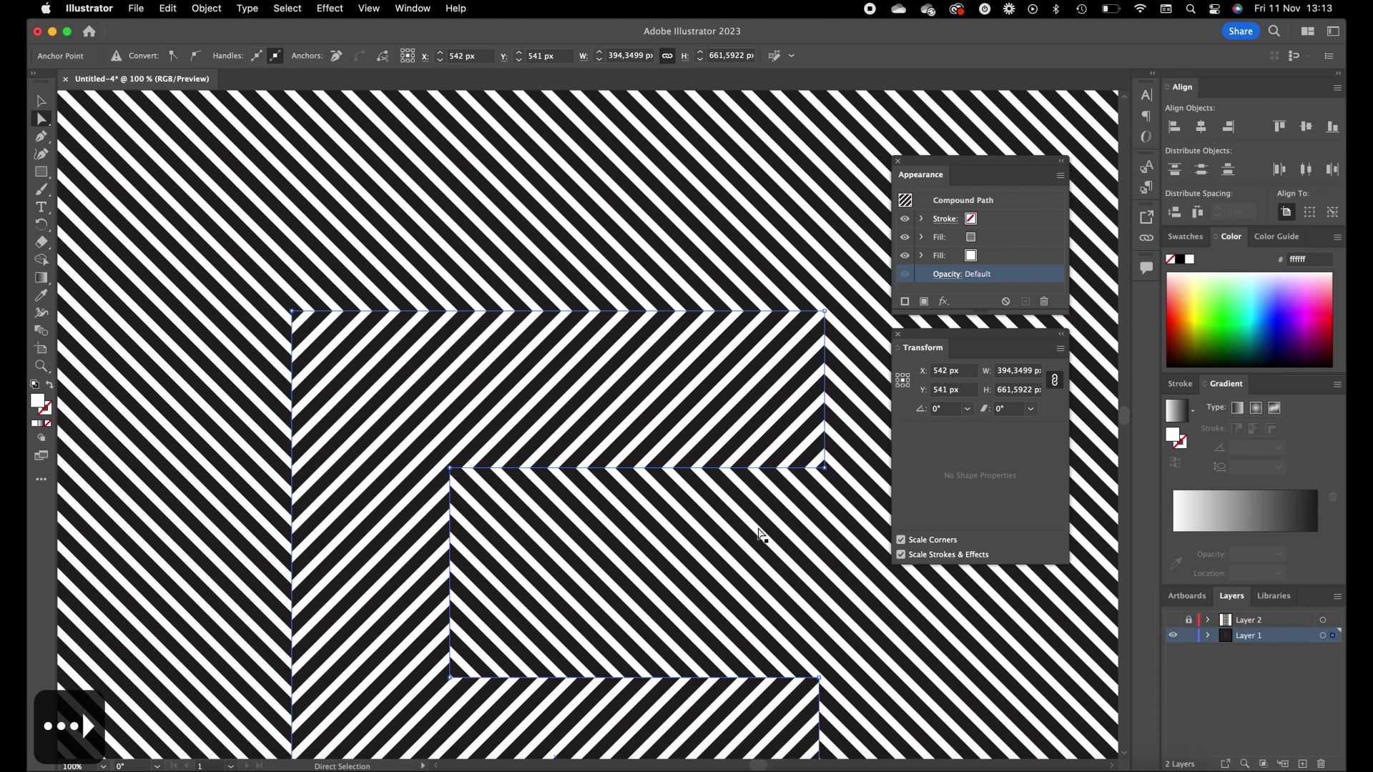
Step: Nudge the 6's left outer edge 1 px to the right to align its stripes with the background
{"action": "scroll", "coordinate": [760, 535], "scroll_direction": "down", "scroll_amount": 2}
{"action": "left_click", "coordinate": [309, 320]}
{"action": "left_click", "coordinate": [312, 325]}
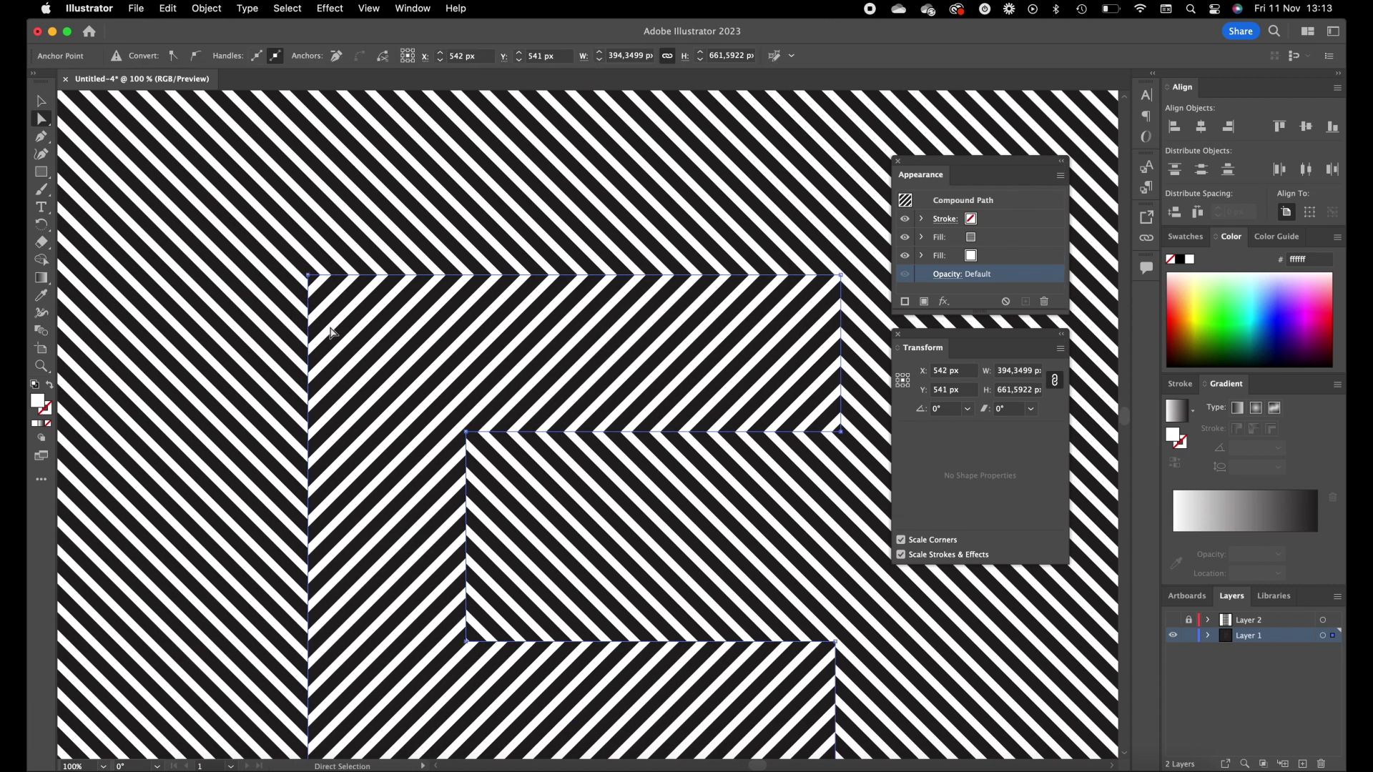
{"action": "key", "text": "Right"}
{"action": "key", "text": "Right"}
{"action": "key", "text": "Right"}
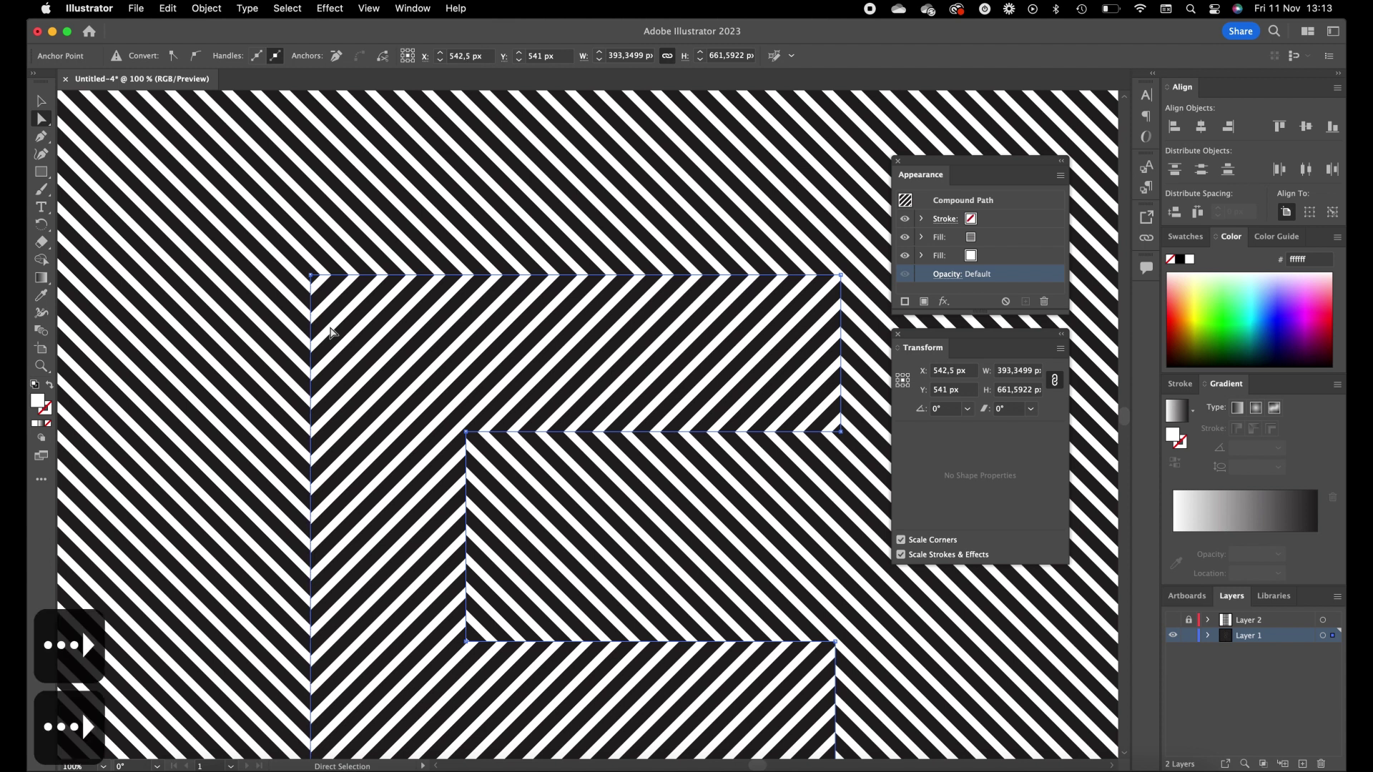
Step: Nudge the inner edge of the 6's stem, along the opening and the counter, 2 px to the right to align the stripes
{"action": "scroll", "coordinate": [330, 333], "scroll_direction": "down", "scroll_amount": 3}
{"action": "left_click", "coordinate": [472, 395]}
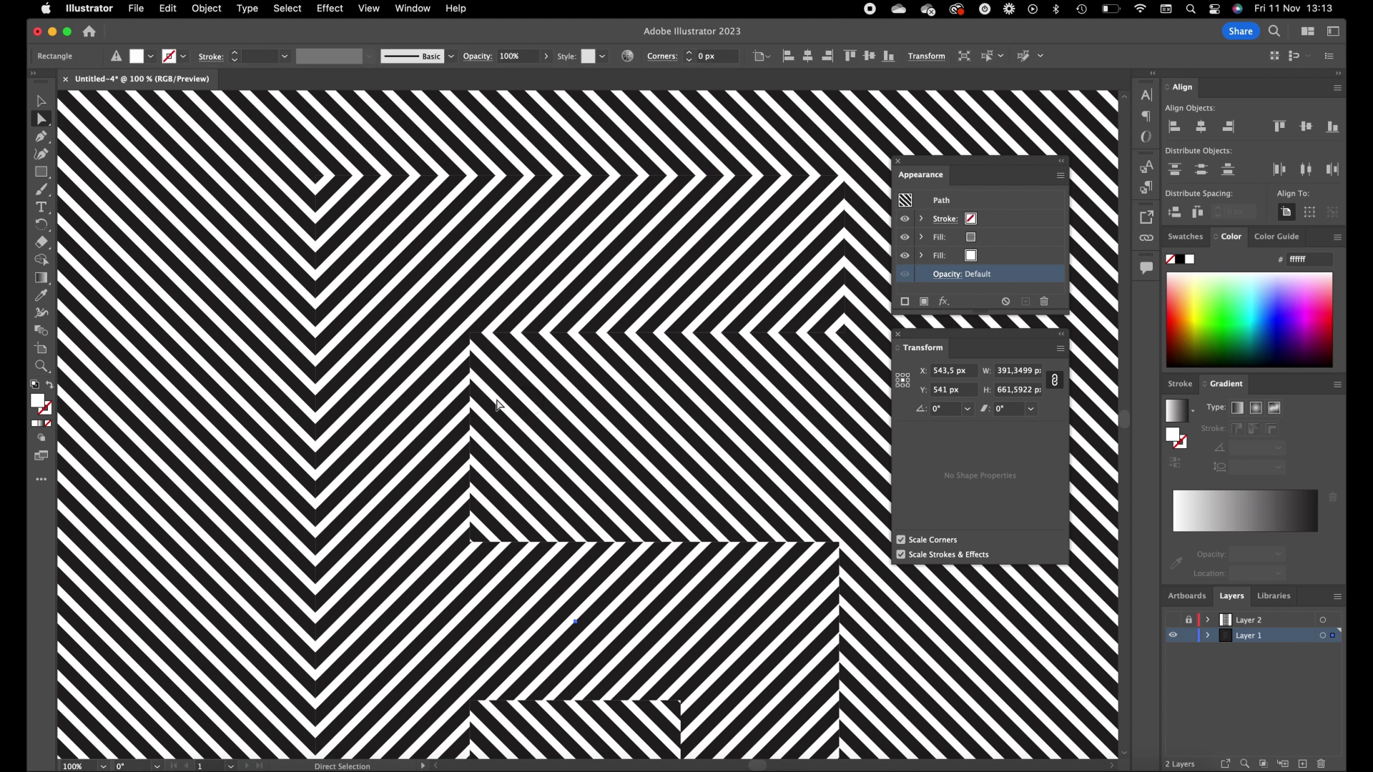
{"action": "left_click", "coordinate": [470, 397]}
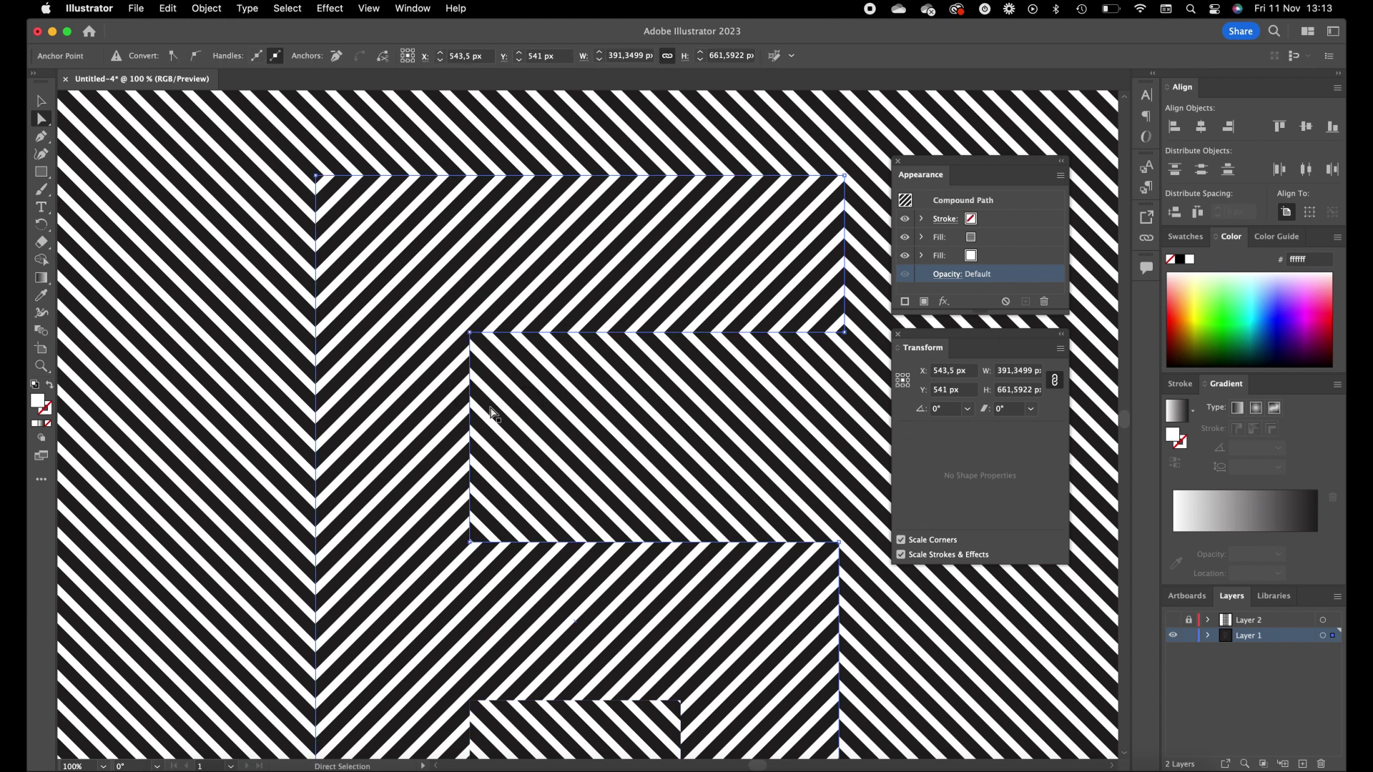
{"action": "scroll", "coordinate": [486, 406], "scroll_direction": "down", "scroll_amount": 4}
{"action": "scroll", "coordinate": [490, 414], "scroll_direction": "down", "scroll_amount": 3}
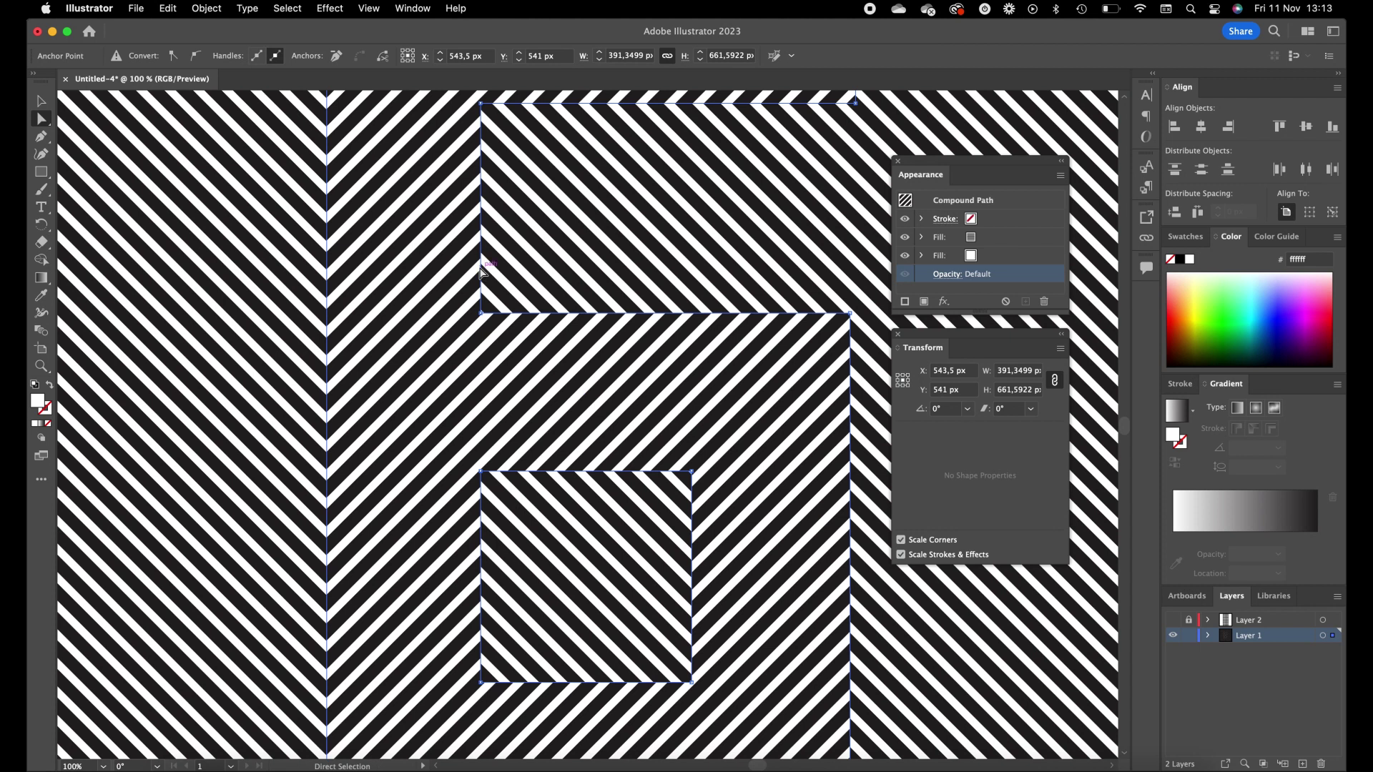
{"action": "key", "text": "Right"}
{"action": "key", "text": "Right"}
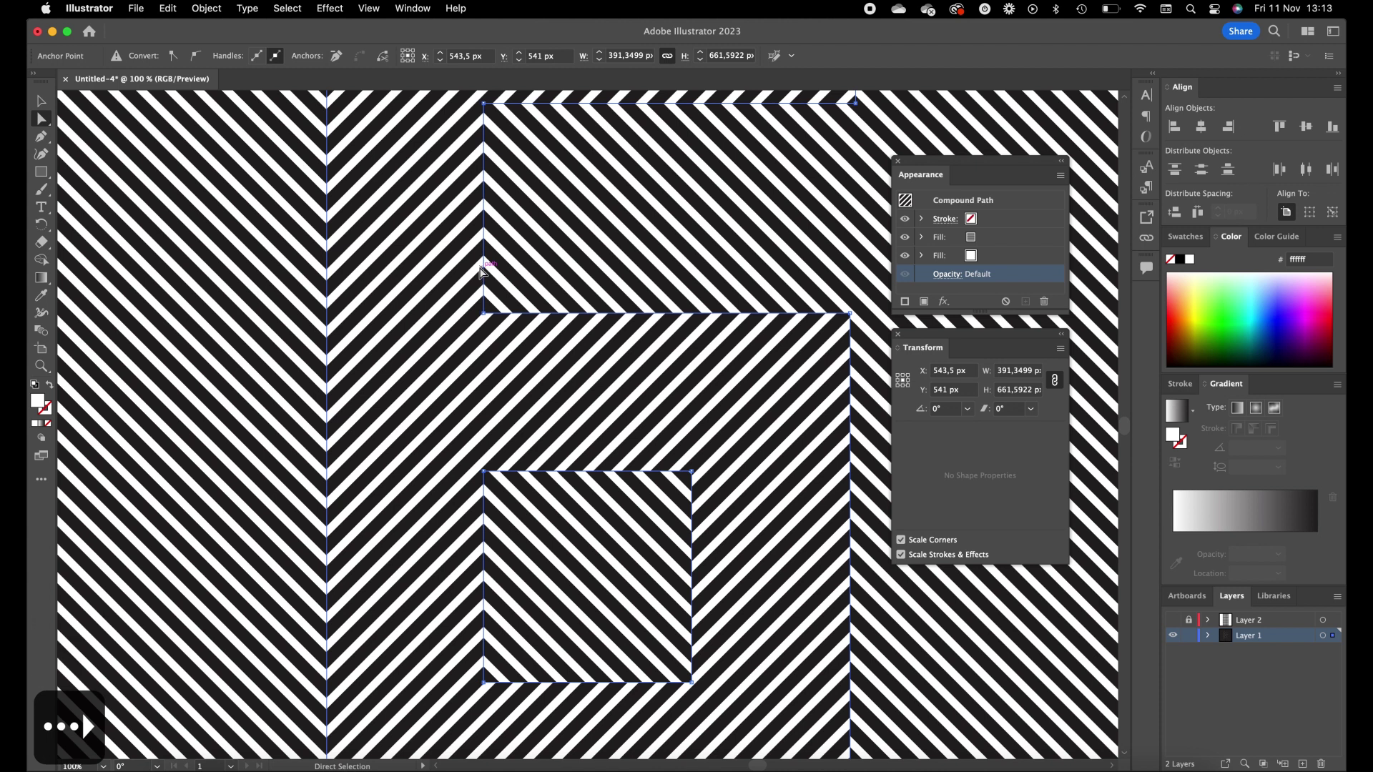
Step: Nudge the top outer edge of the 6's bowl down by 3 px so its stripes meet those in the opening
{"action": "left_click", "coordinate": [591, 518]}
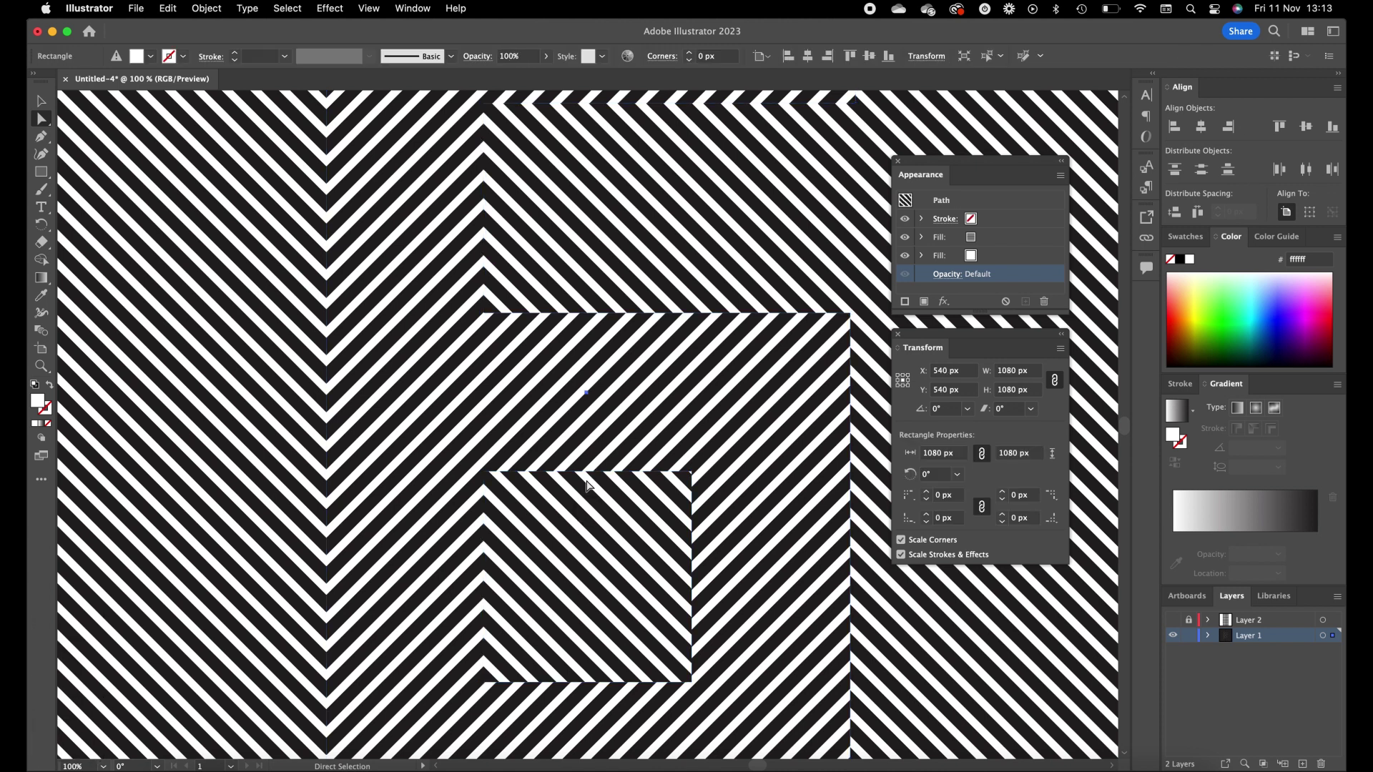
{"action": "left_click", "coordinate": [577, 318]}
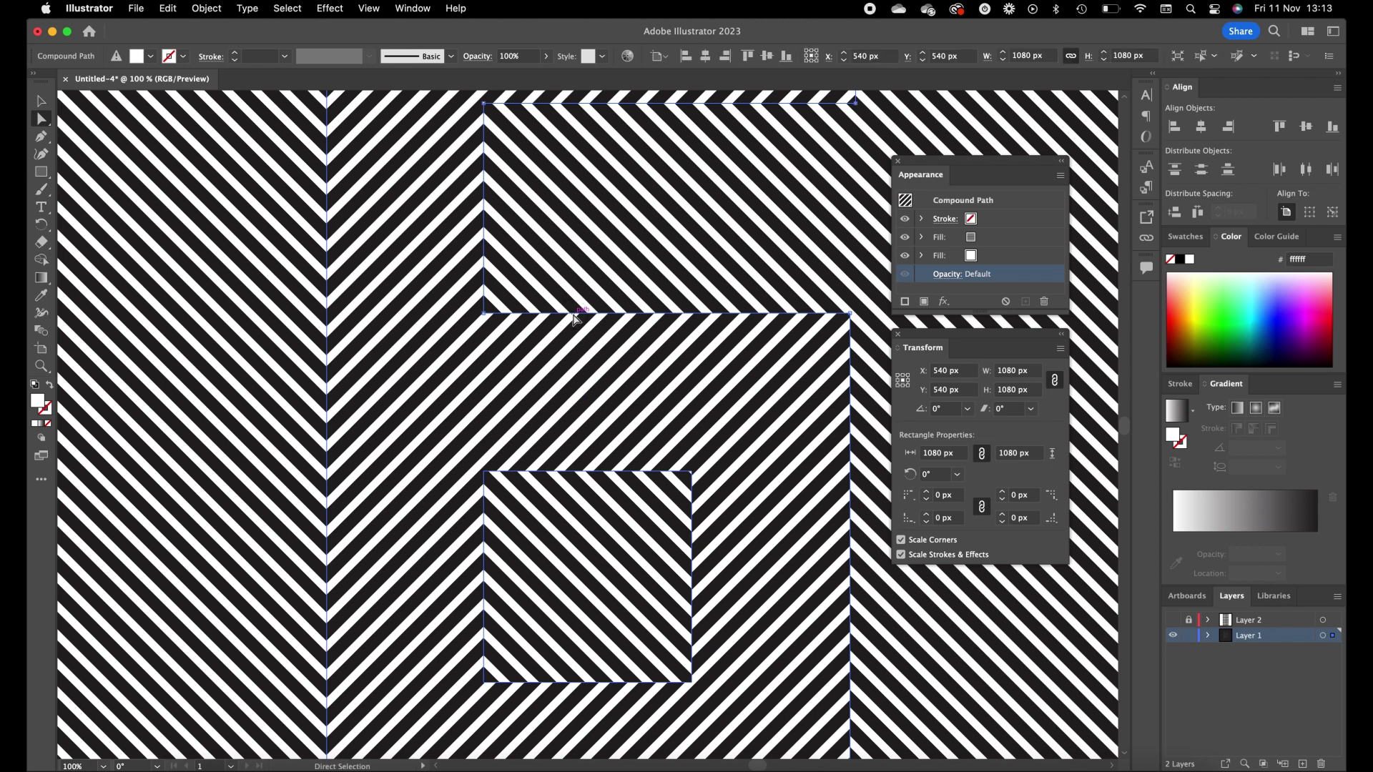
{"action": "key", "text": "Down"}
{"action": "key", "text": "Down"}
{"action": "key", "text": "Down"}
{"action": "key", "text": "Down"}
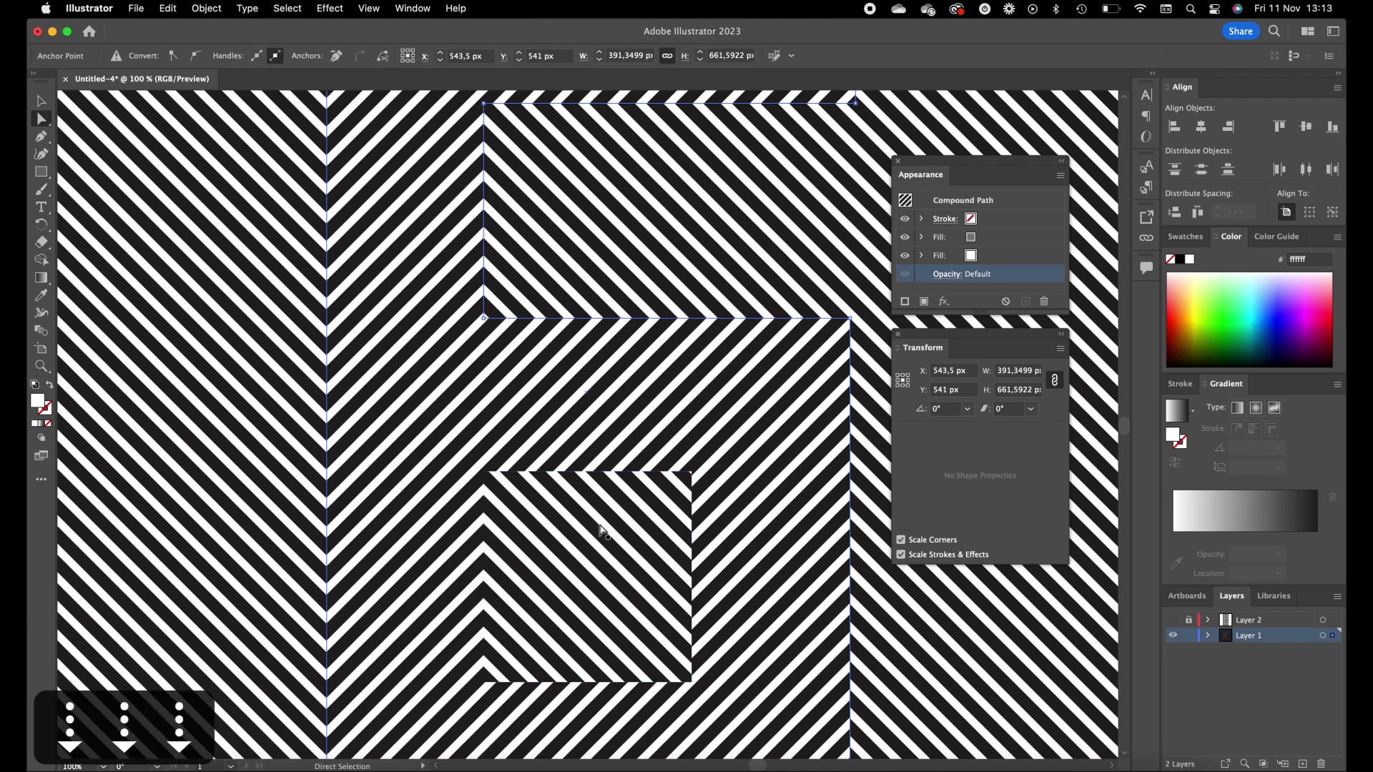
Step: Nudge the top edge of the 6's square counter down by 3 px to align its stripes
{"action": "left_click", "coordinate": [614, 471]}
{"action": "key", "text": "Down"}
{"action": "key", "text": "Down"}
{"action": "key", "text": "Down"}
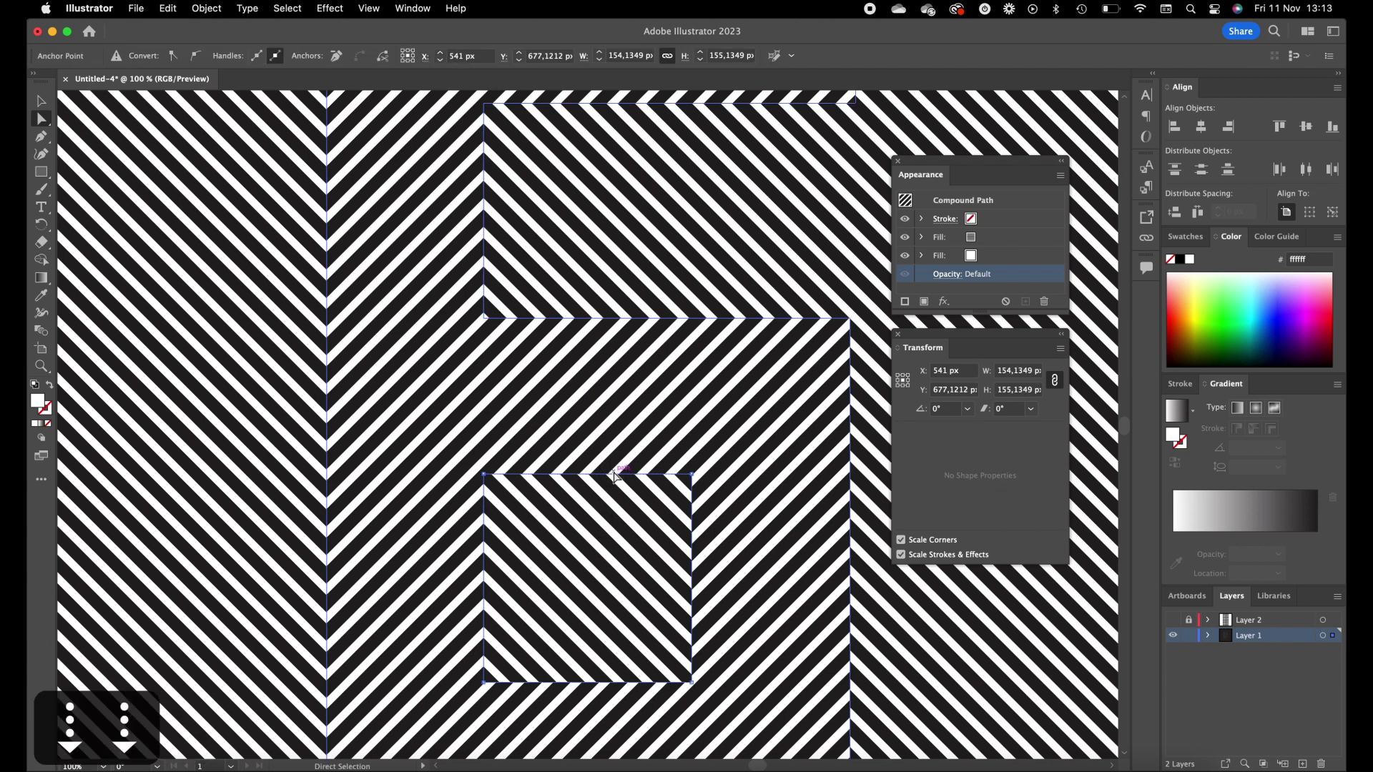
Step: Nudge the bottom edge of the 6's square counter down by 5 px to align its stripes
{"action": "scroll", "coordinate": [615, 476], "scroll_direction": "down", "scroll_amount": 3}
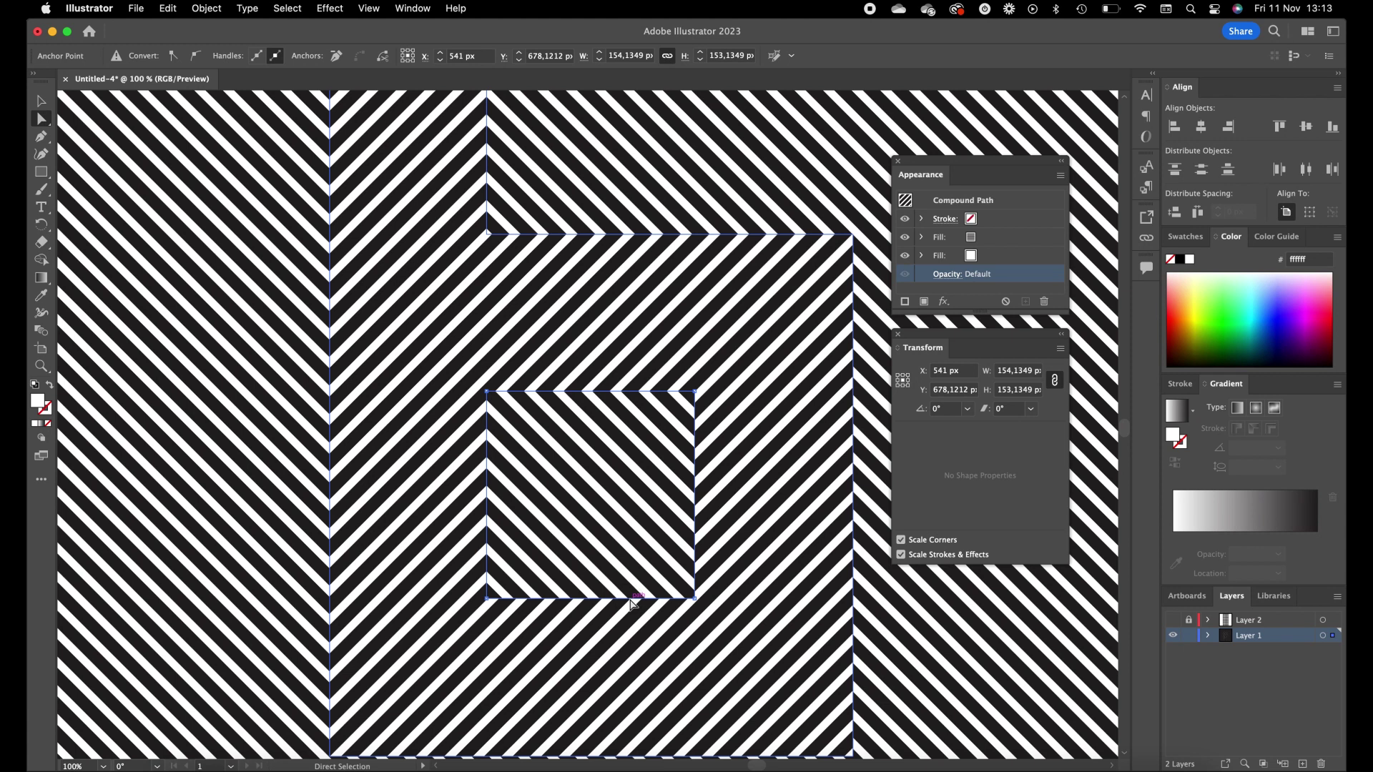
{"action": "key", "text": "Down"}
{"action": "key", "text": "Down"}
{"action": "key", "text": "Down"}
{"action": "key", "text": "Down"}
{"action": "key", "text": "Down"}
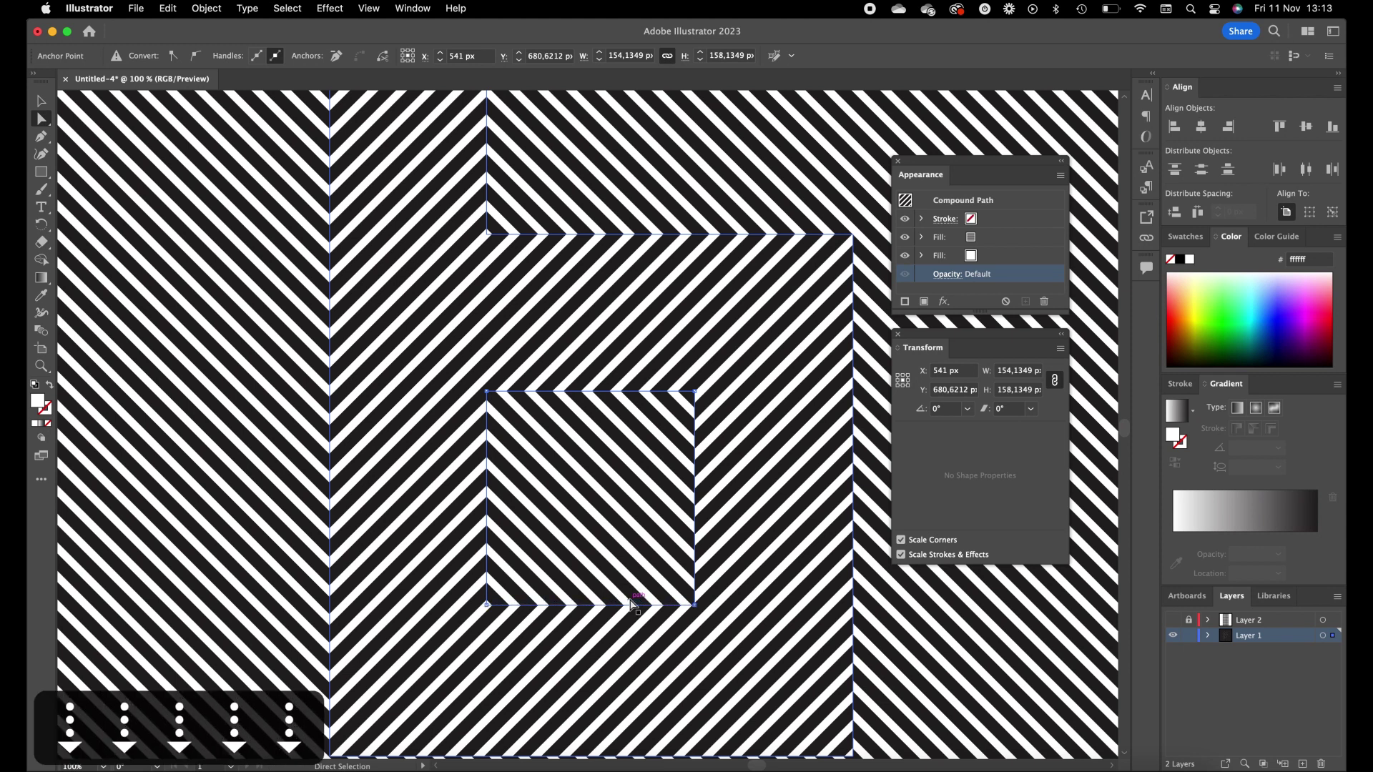
Step: Nudge the 6's bottom outer edge down by 4 px in total so its stripes meet the background
{"action": "scroll", "coordinate": [633, 604], "scroll_direction": "down", "scroll_amount": 1}
{"action": "left_click", "coordinate": [633, 733]}
{"action": "scroll", "coordinate": [633, 736], "scroll_direction": "down", "scroll_amount": 5}
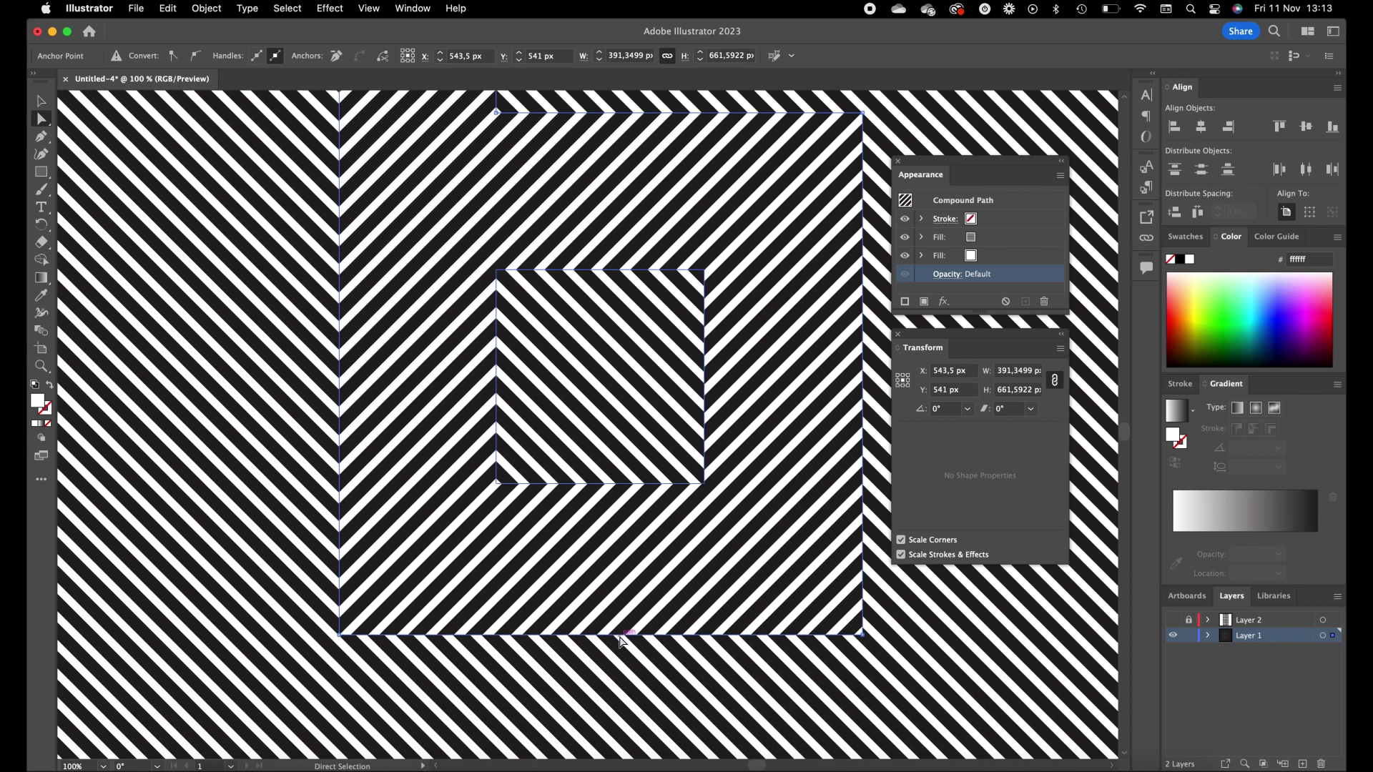
{"action": "key", "text": "Down"}
{"action": "key", "text": "Down"}
{"action": "key", "text": "Down"}
{"action": "key", "text": "Down"}
{"action": "key", "text": "Down"}
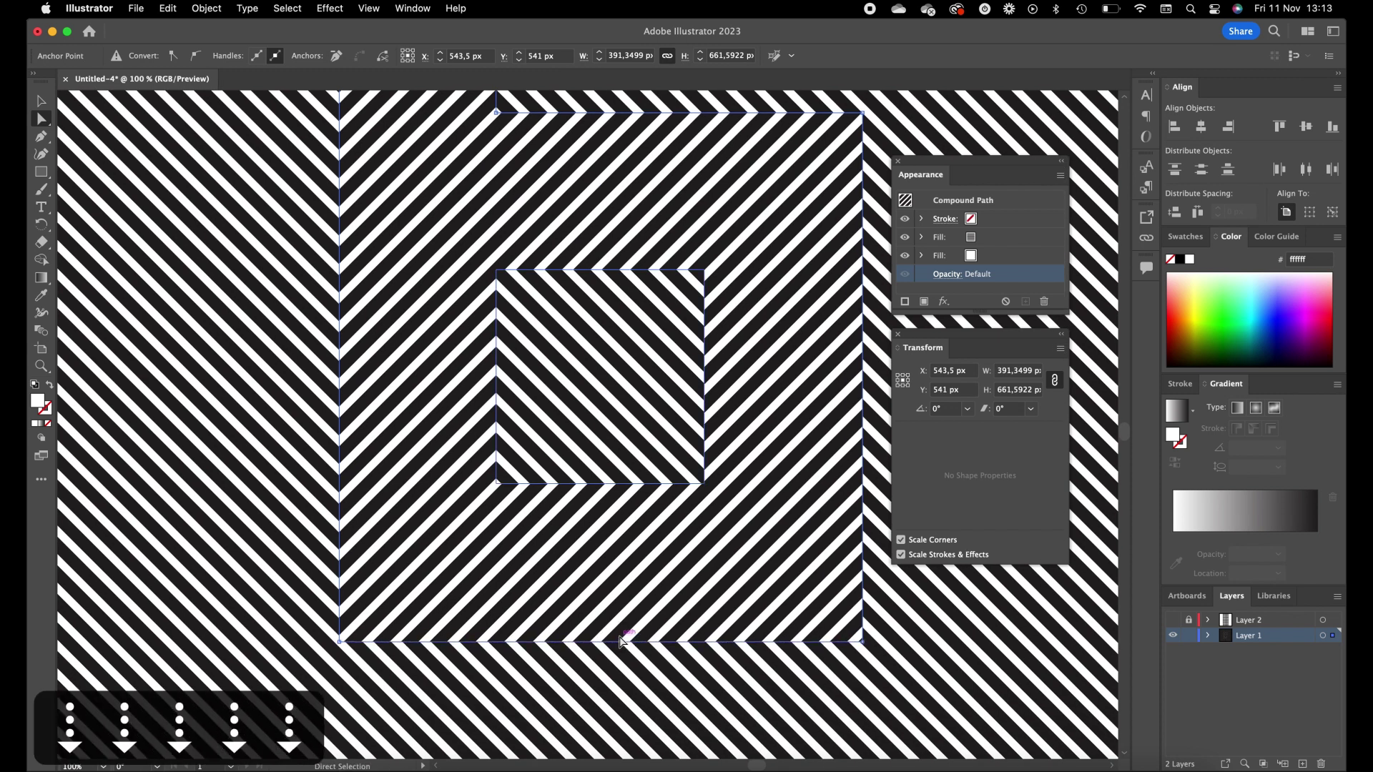
{"action": "key", "text": "Up"}
Step: Nudge the right outer edge of the 6's bowl outward by about 4 px to align its stripes with the background
{"action": "scroll", "coordinate": [743, 578], "scroll_direction": "up", "scroll_amount": 2}
{"action": "scroll", "coordinate": [744, 578], "scroll_direction": "right", "scroll_amount": 4}
{"action": "scroll", "coordinate": [744, 578], "scroll_direction": "up", "scroll_amount": 2}
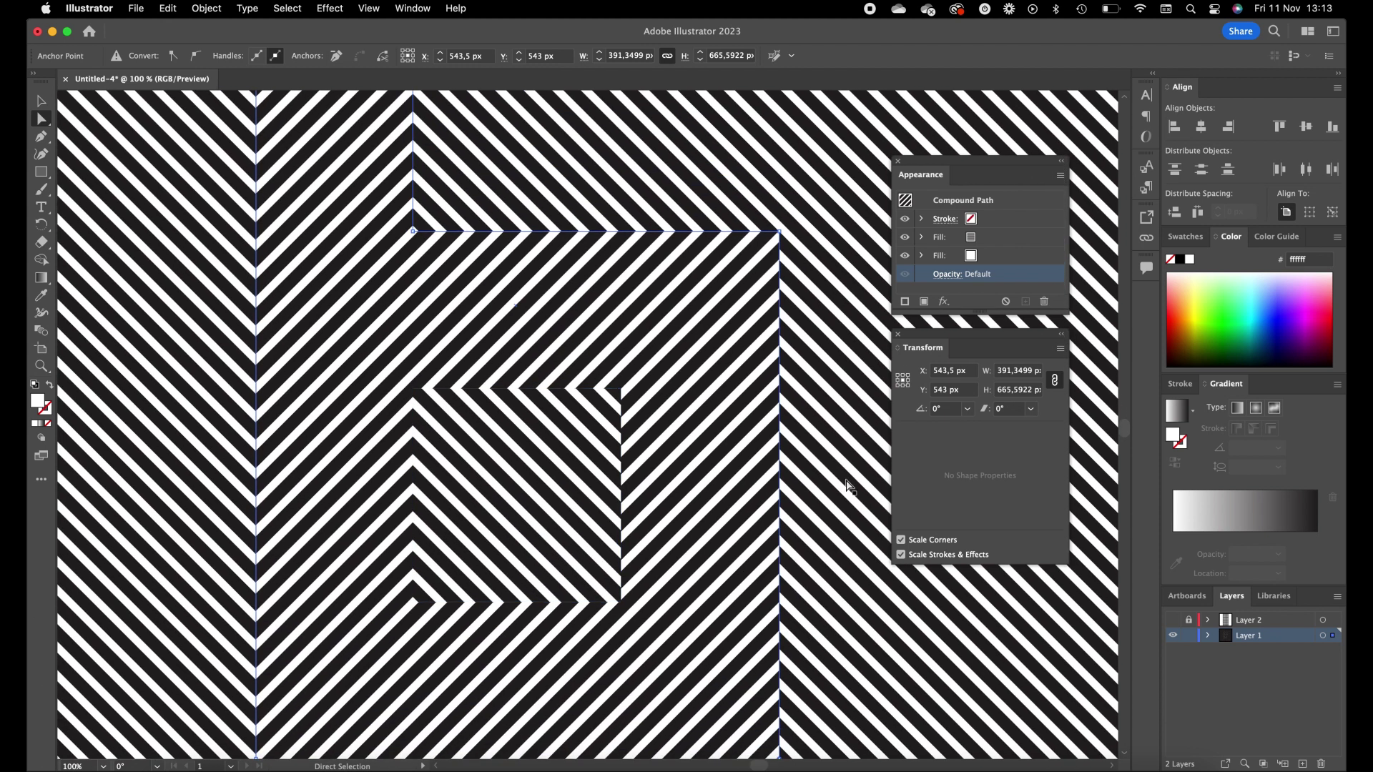
{"action": "left_click", "coordinate": [781, 484]}
{"action": "left_click", "coordinate": [783, 486]}
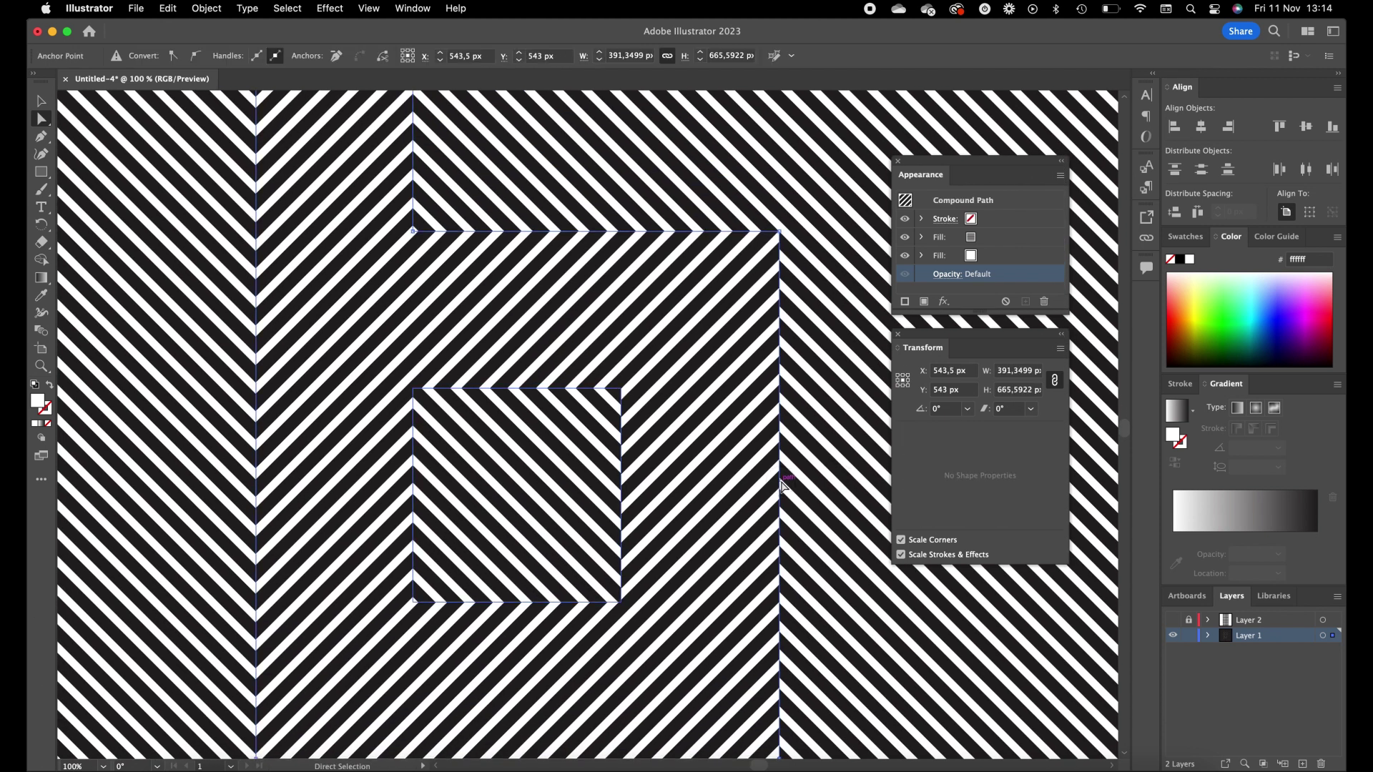
{"action": "key", "text": "Right"}
{"action": "key", "text": "Right"}
{"action": "key", "text": "Right"}
{"action": "key", "text": "Right"}
{"action": "key", "text": "Right"}
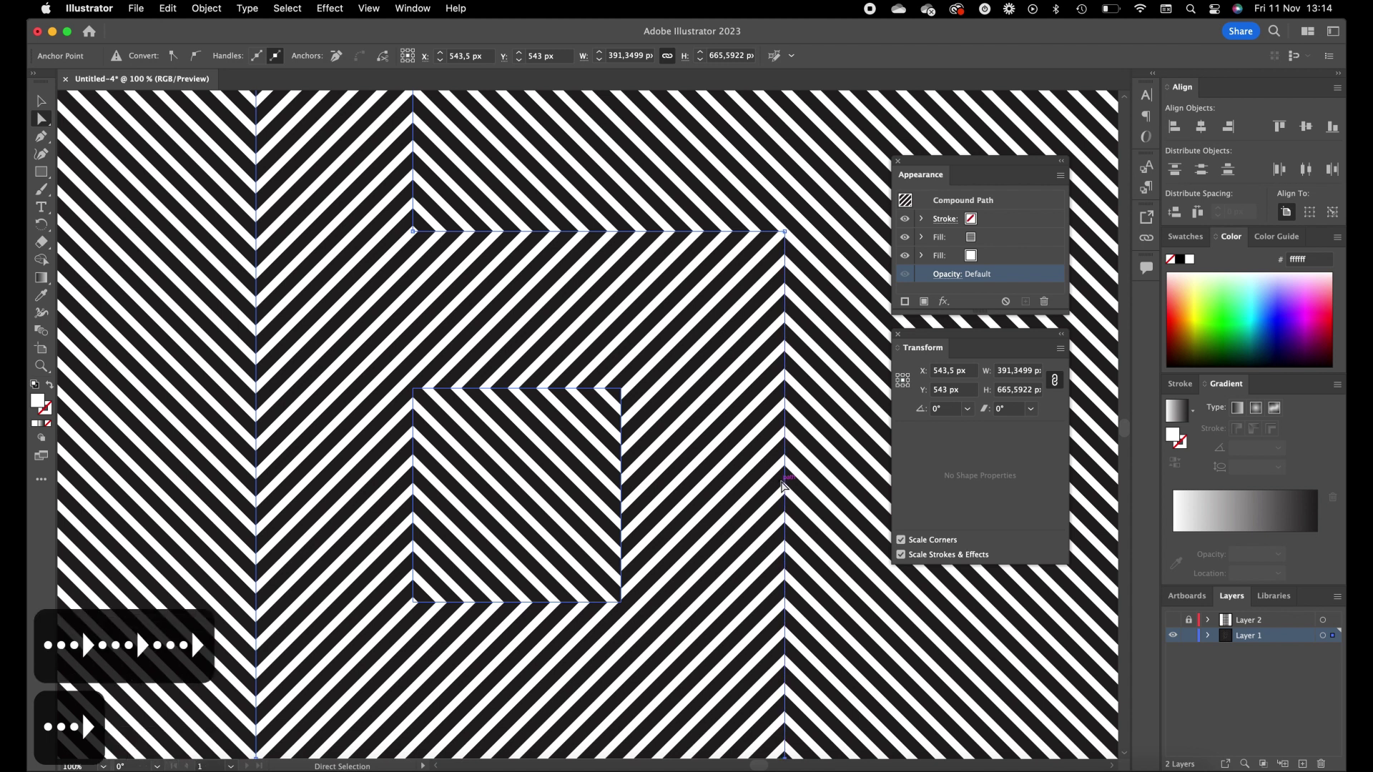
Step: Nudge the right edge of the 6's square counter 4 px to the right in total and deselect the 6
{"action": "left_click", "coordinate": [551, 477]}
{"action": "left_click", "coordinate": [620, 466]}
{"action": "scroll", "coordinate": [622, 468], "scroll_direction": "up", "scroll_amount": 1}
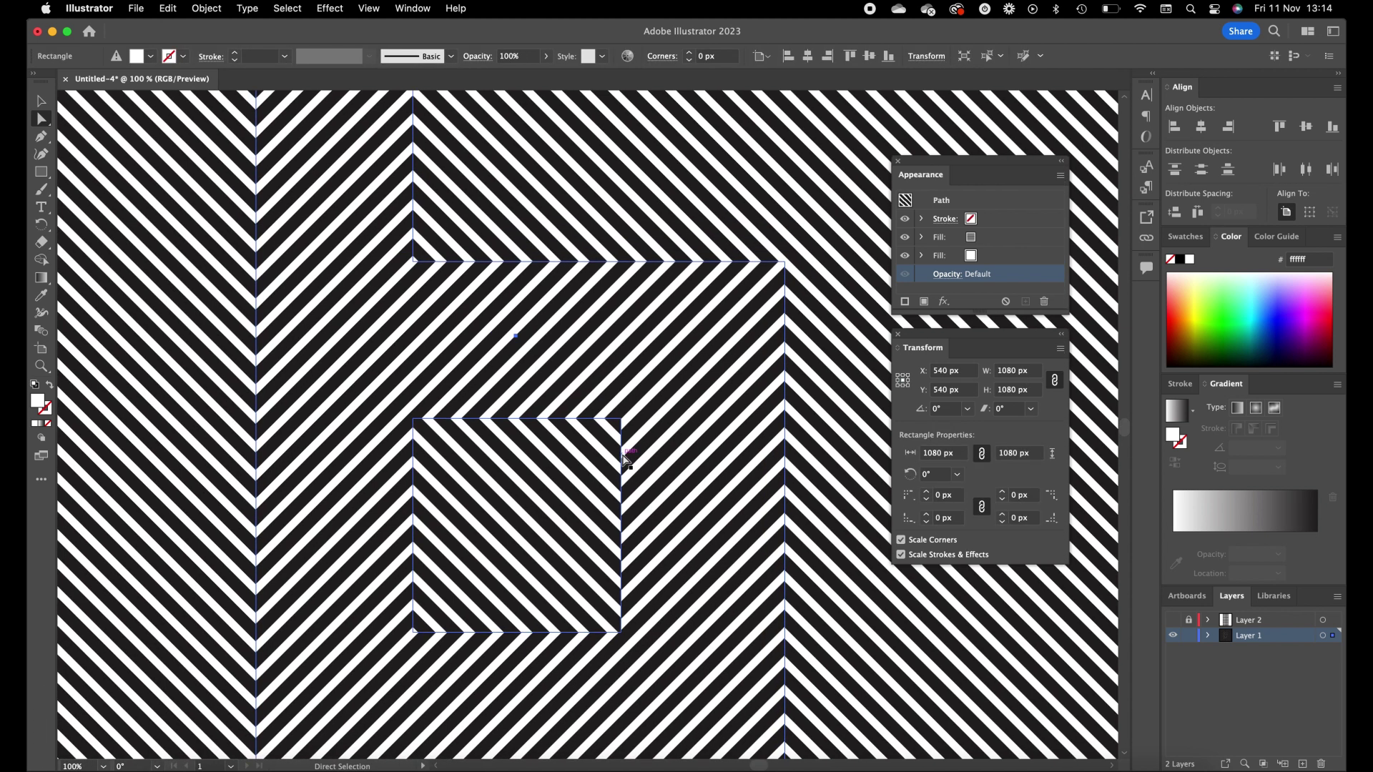
{"action": "left_click", "coordinate": [624, 466]}
{"action": "key", "text": "Right"}
{"action": "key", "text": "Right"}
{"action": "key", "text": "Right"}
{"action": "key", "text": "Right"}
{"action": "key", "text": "Right"}
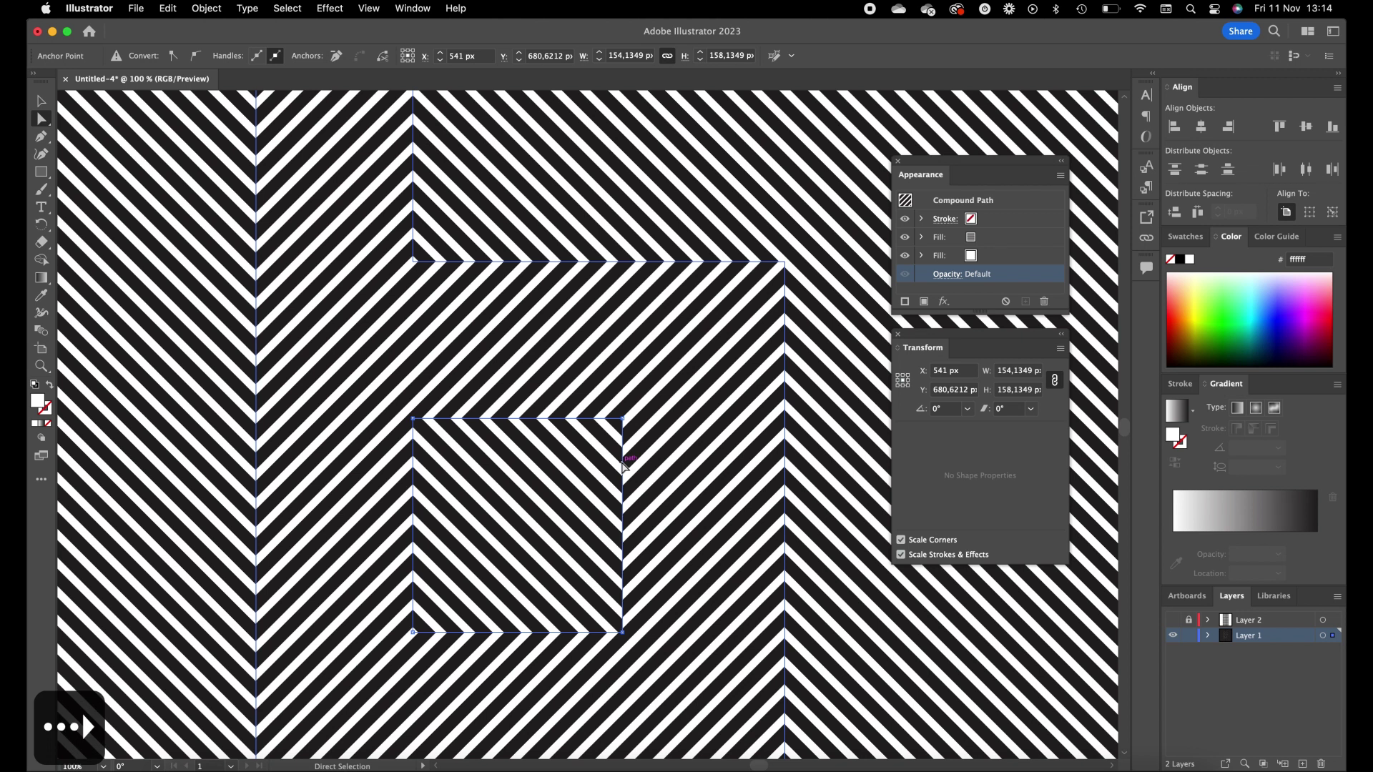
{"action": "key", "text": "Left"}
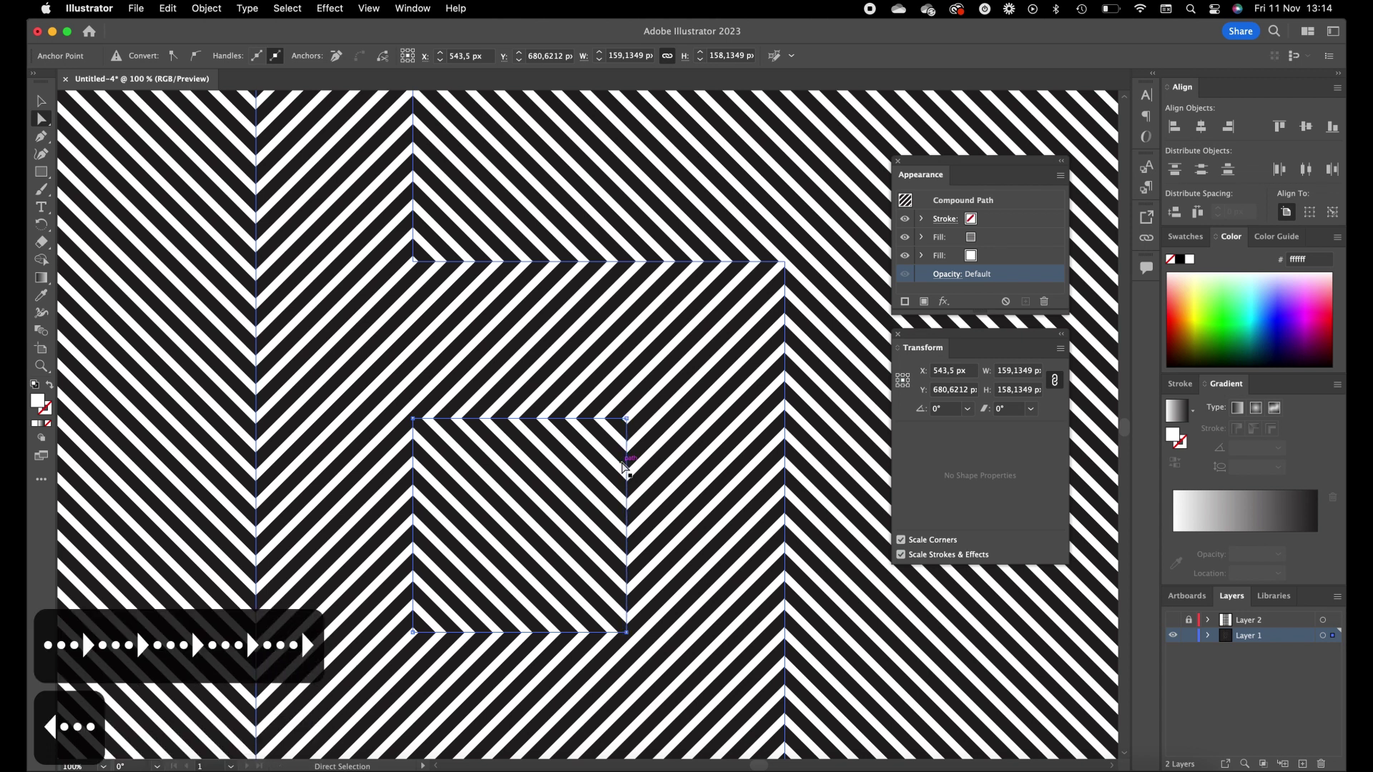
{"action": "left_click", "coordinate": [623, 532]}
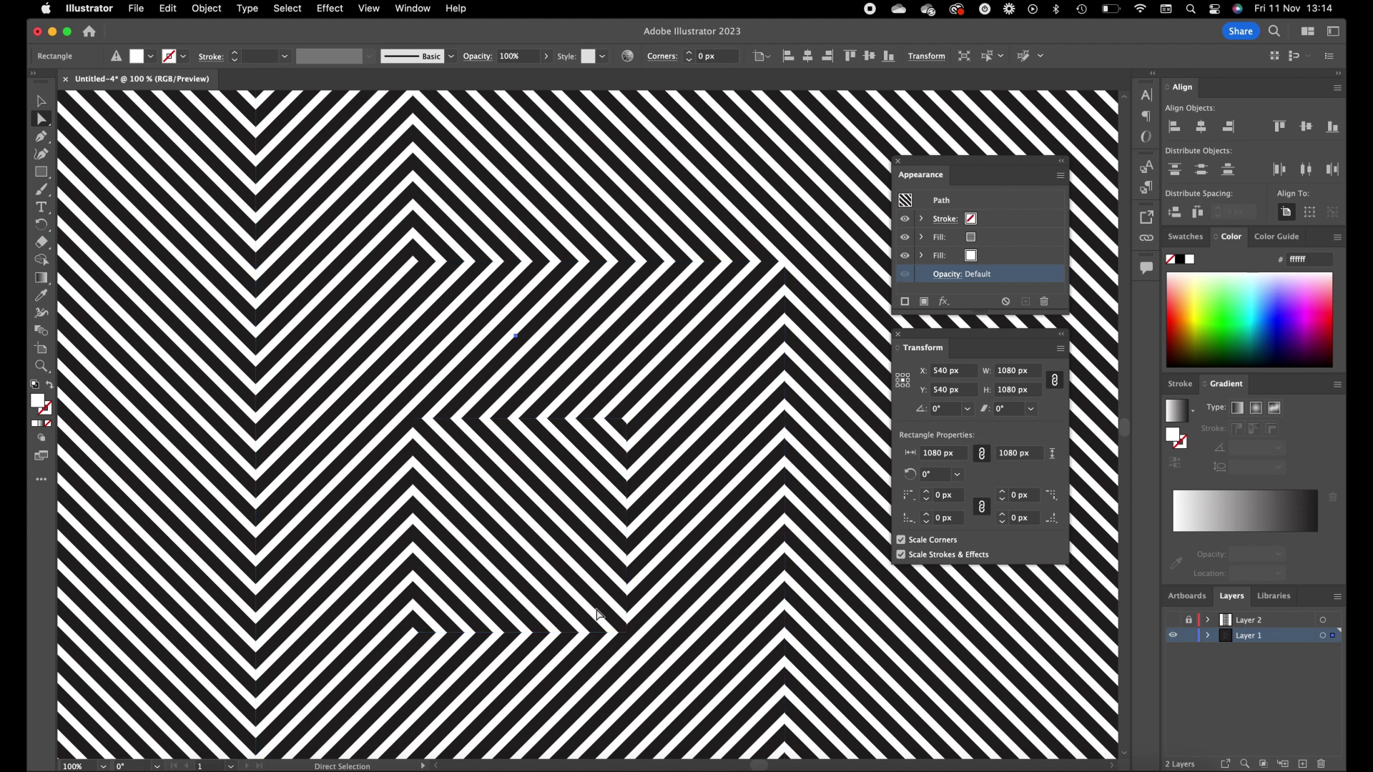
Step: Nudge the right edge of the 6's counter slightly further to the right to refine its stripe alignment
{"action": "key", "text": "super+equal"}
{"action": "key", "text": "space"}
{"action": "left_click_drag", "start_coordinate": [638, 631], "coordinate": [512, 372]}
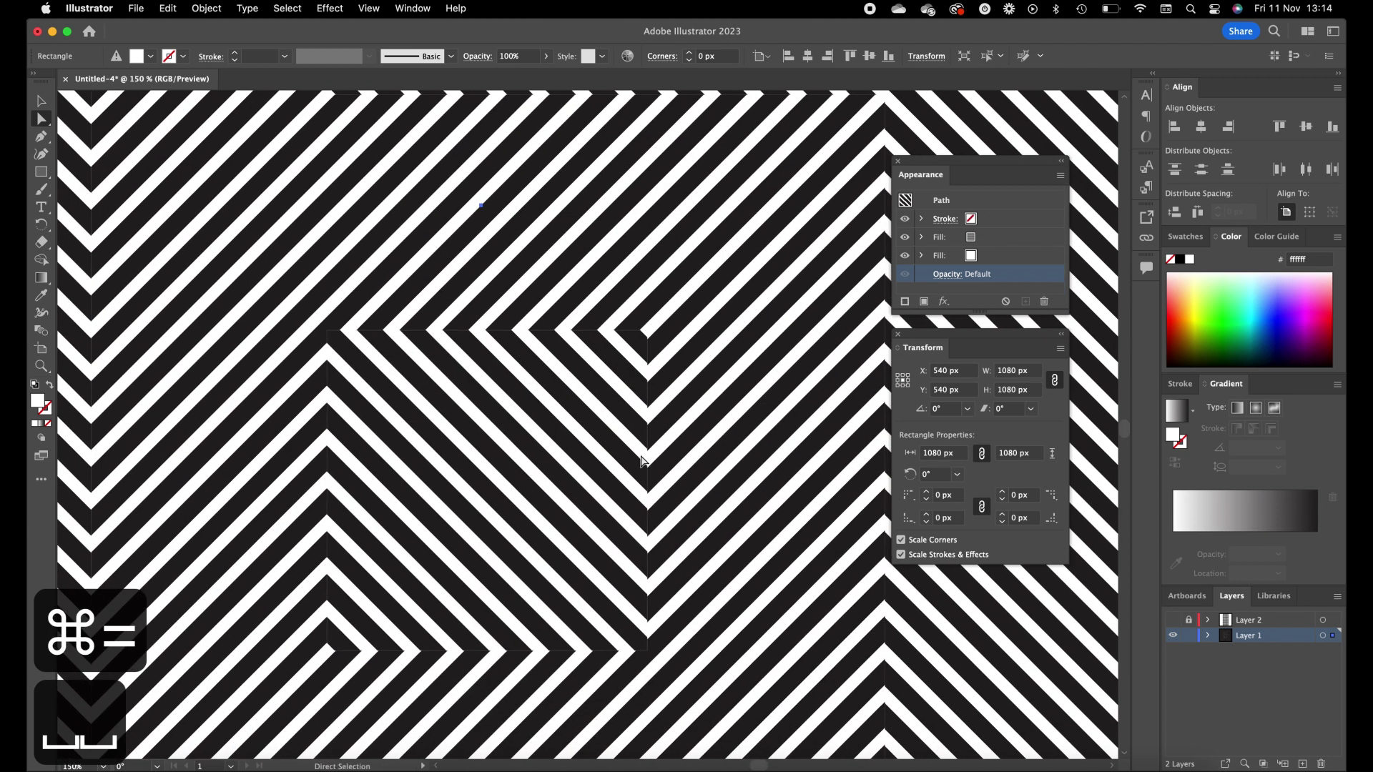
{"action": "left_click", "coordinate": [832, 481]}
{"action": "key", "text": "Right"}
{"action": "mouse_move", "coordinate": [648, 465]}
{"action": "left_mouse_down"}
{"action": "mouse_move", "coordinate": [678, 465]}
{"action": "mouse_move", "coordinate": [647, 465]}
{"action": "left_mouse_up"}
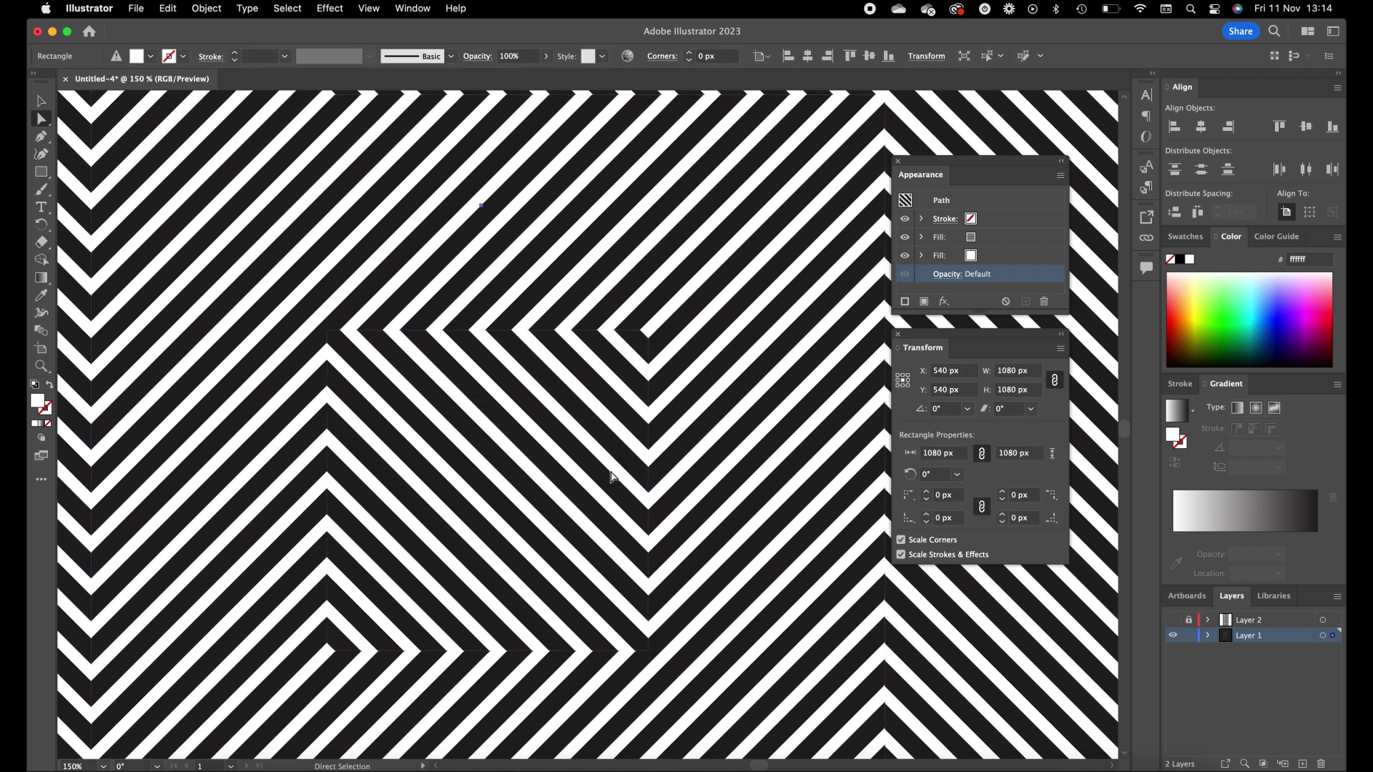
Step: Examine the stripe alignment along all edges of the 6, from close up to the complete artwork
{"action": "key", "text": "super+minus"}
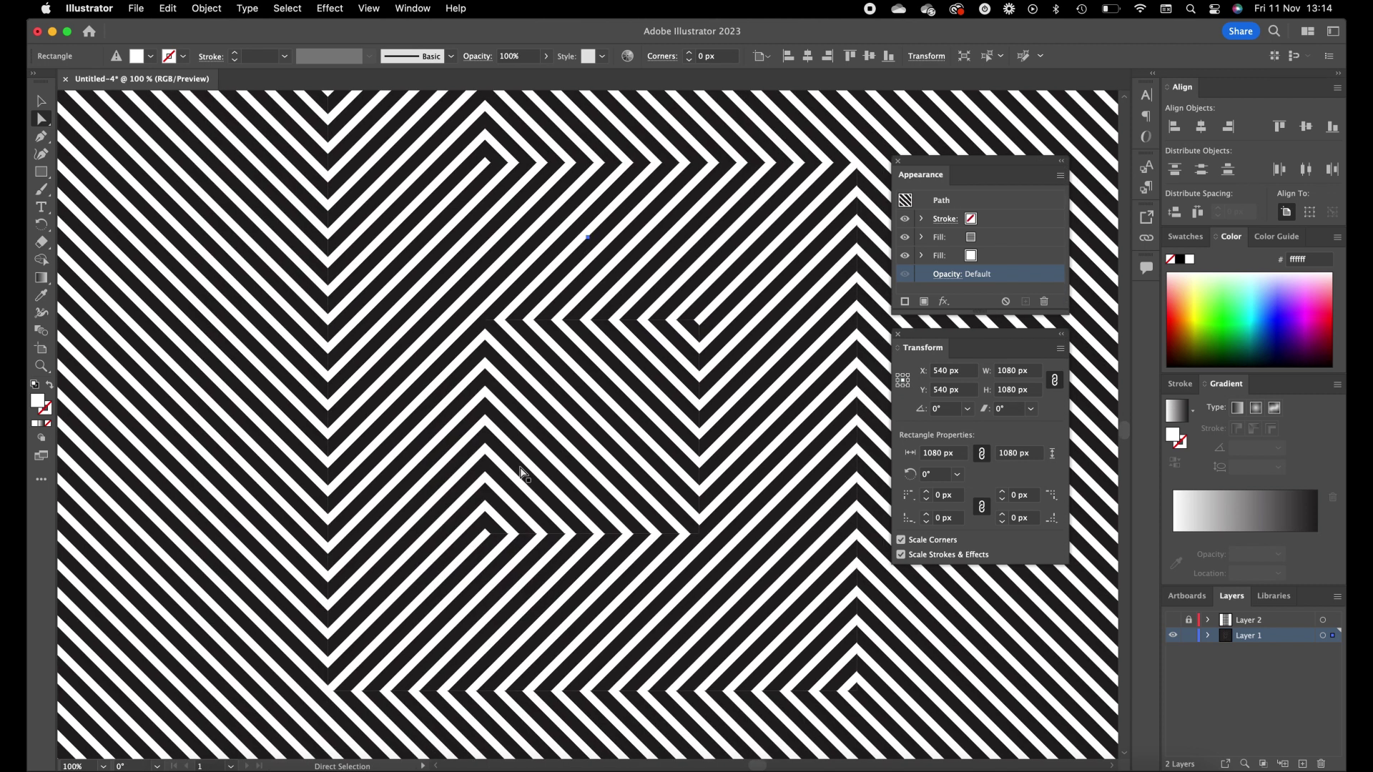
{"action": "key", "text": "super+z"}
{"action": "key", "text": "super+z"}
{"action": "key", "text": "super+z"}
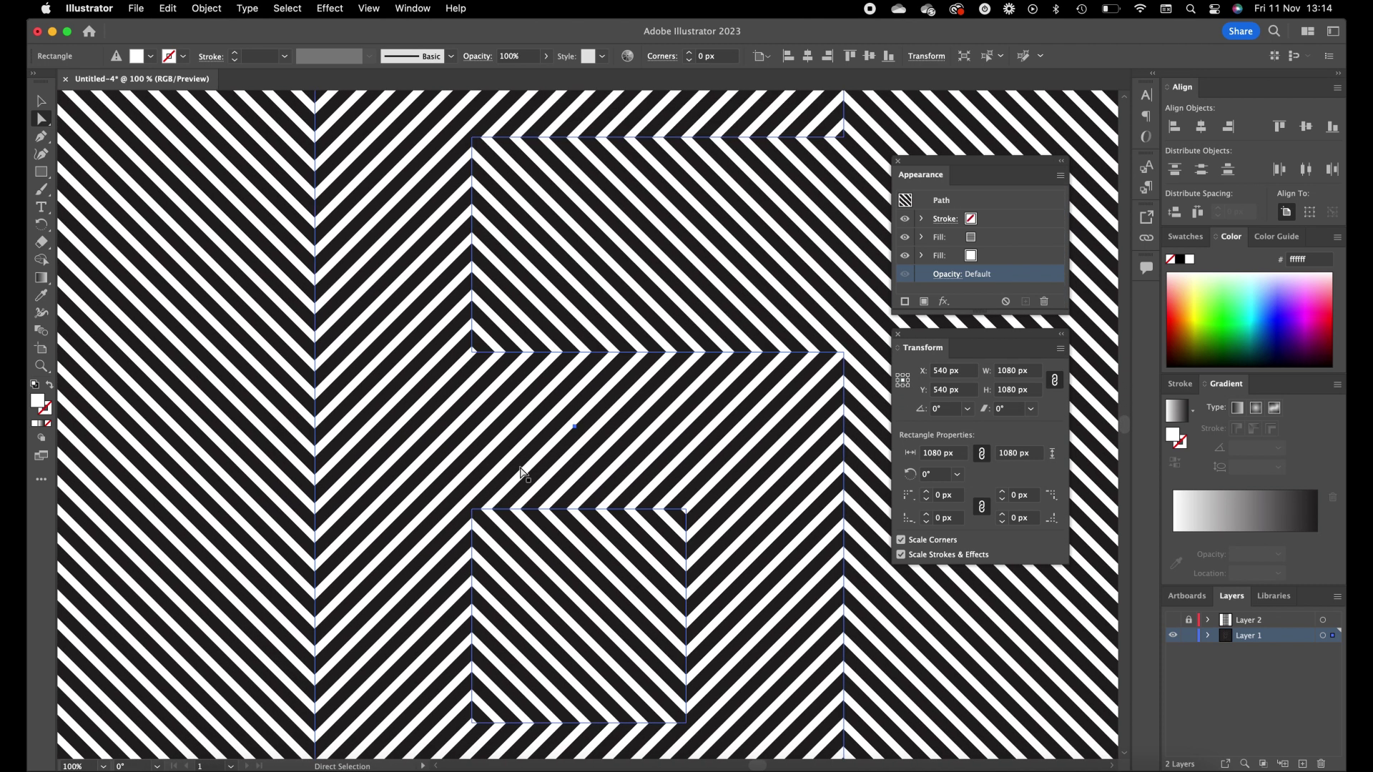
{"action": "key", "text": "super+z"}
{"action": "key", "text": "super+z"}
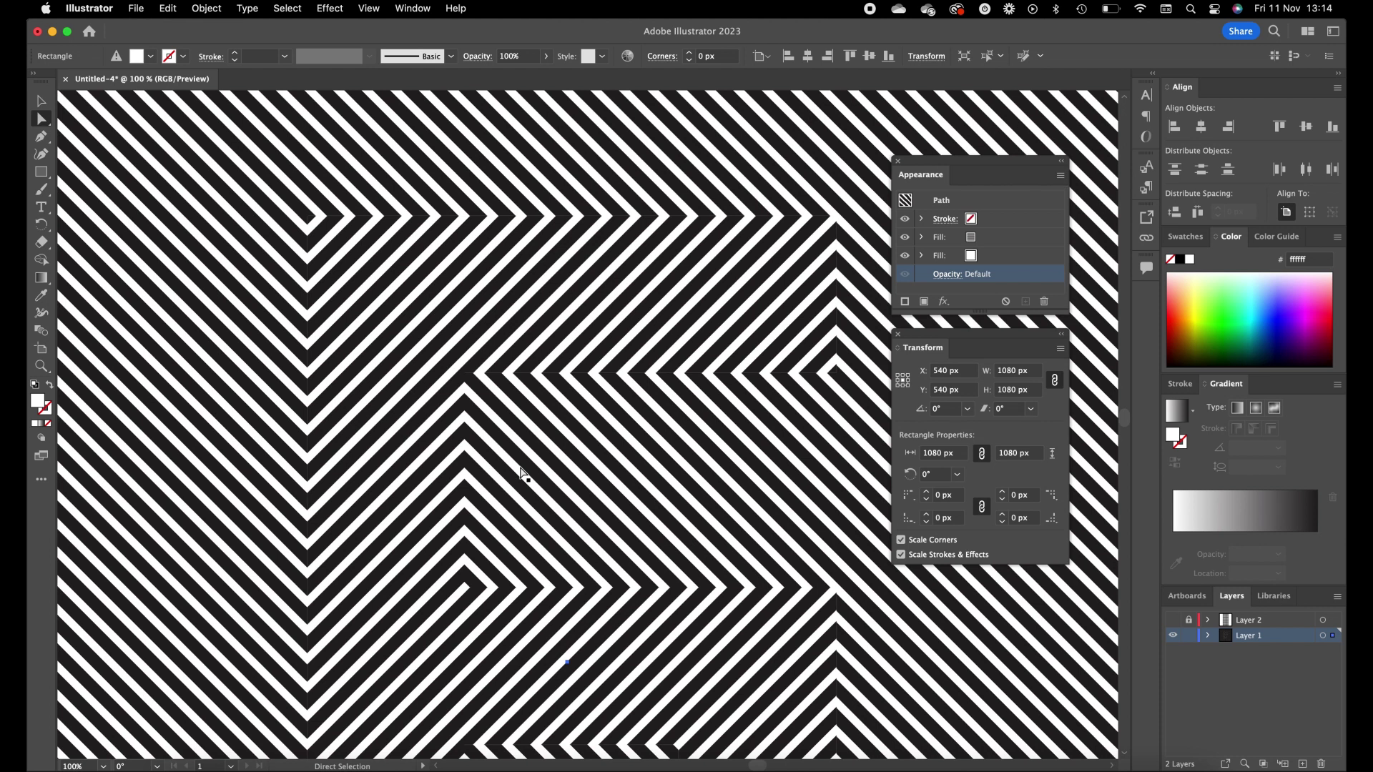
{"action": "key", "text": "super+minus"}
{"action": "key", "text": "super+minus"}
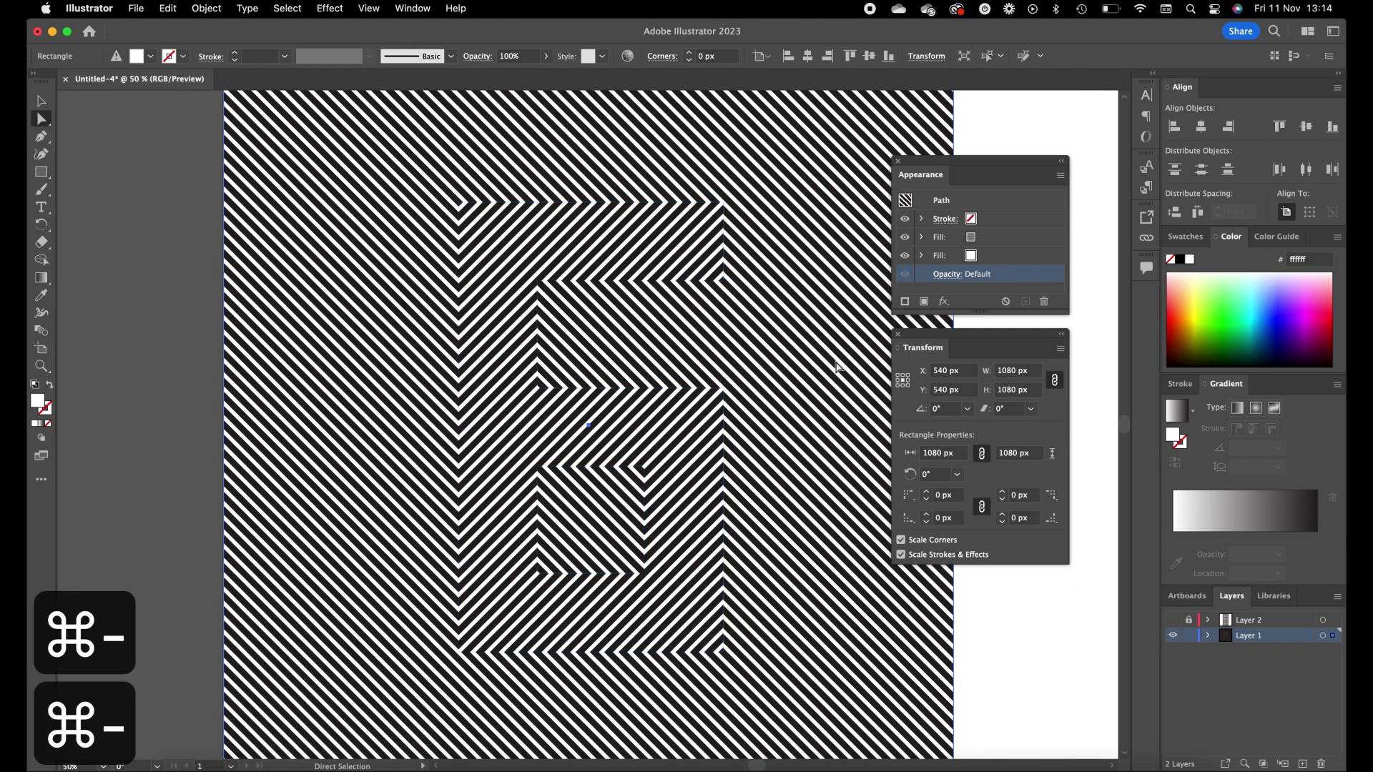
Step: Activate the Selection tool, and compare the 6 with the Instagram reference post in Chrome before returning to Illustrator
{"action": "left_click_drag", "start_coordinate": [977, 164], "coordinate": [981, 164]}
{"action": "left_click", "coordinate": [41, 101]}
{"action": "key", "text": "super+Tab"}
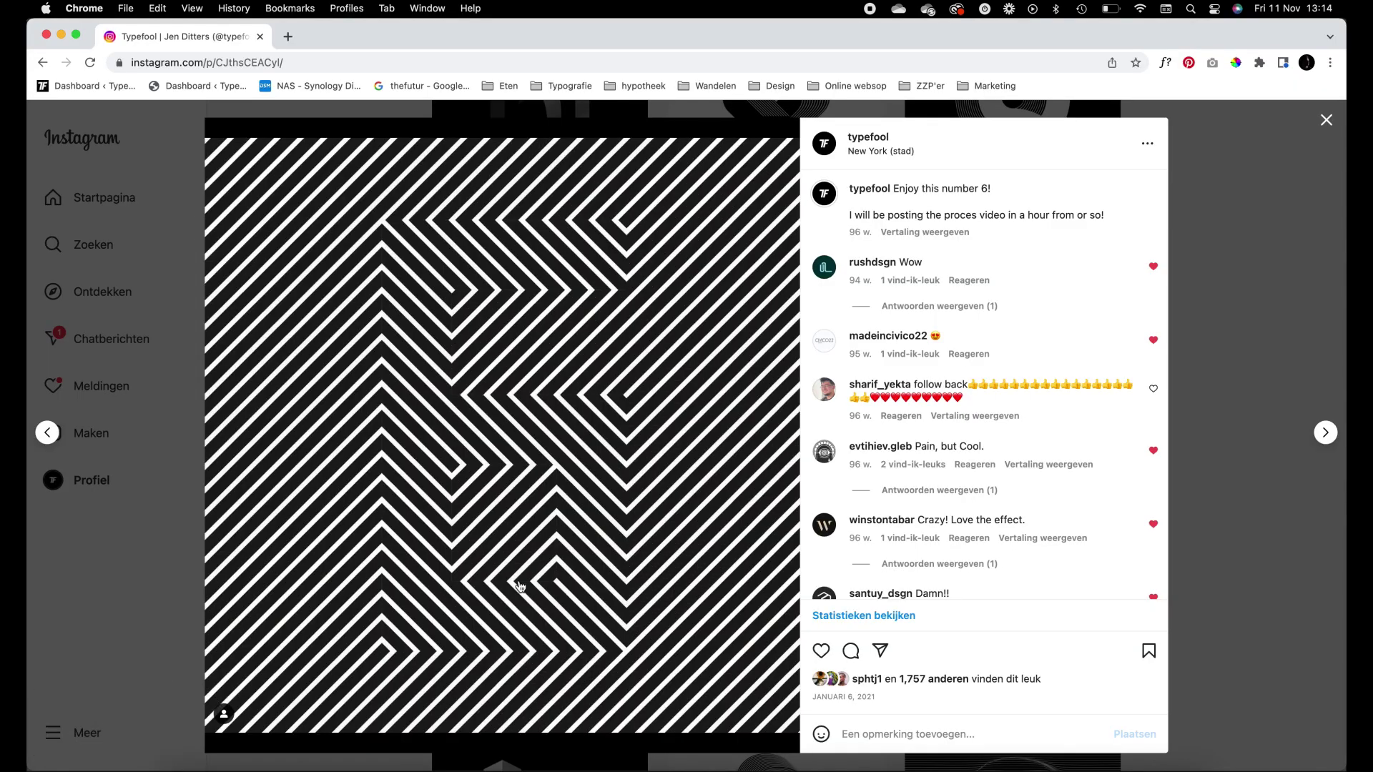
{"action": "key", "text": "super+Tab"}
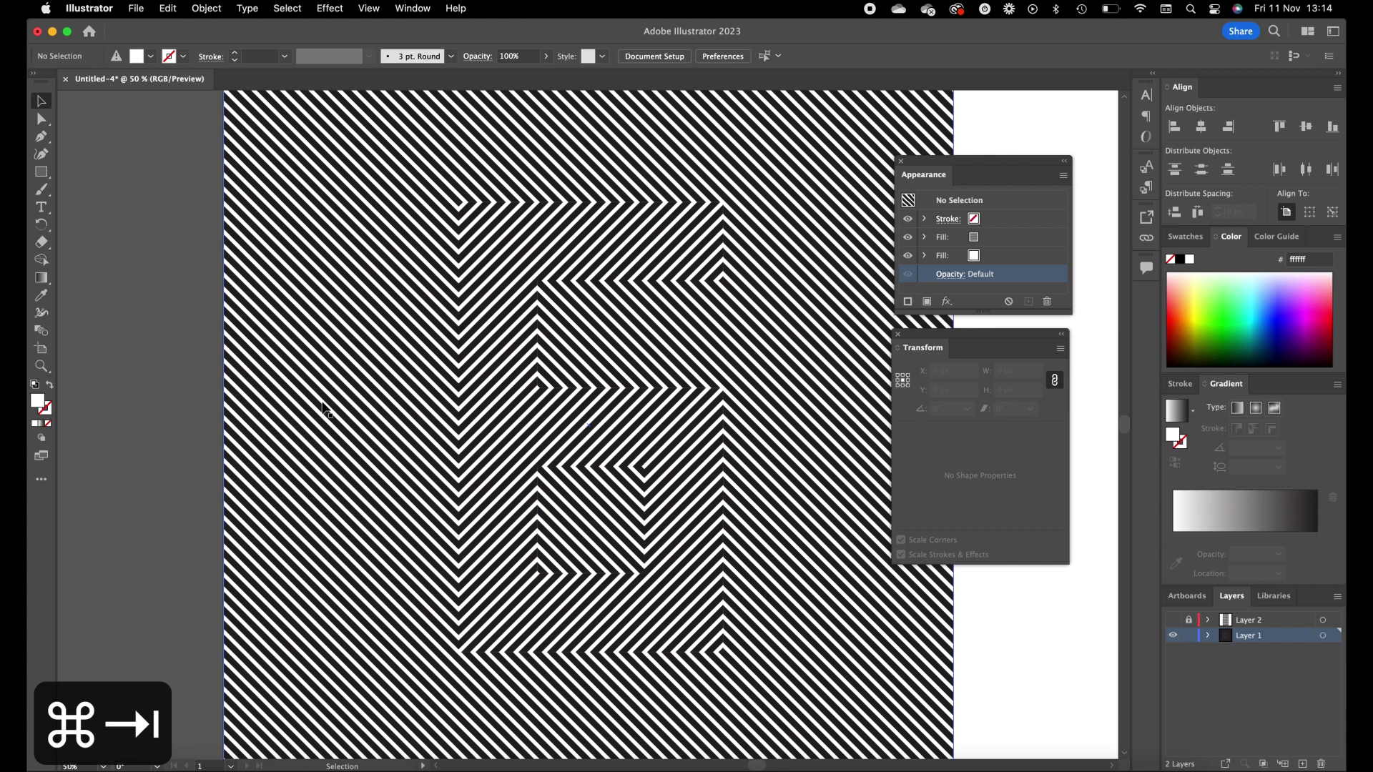